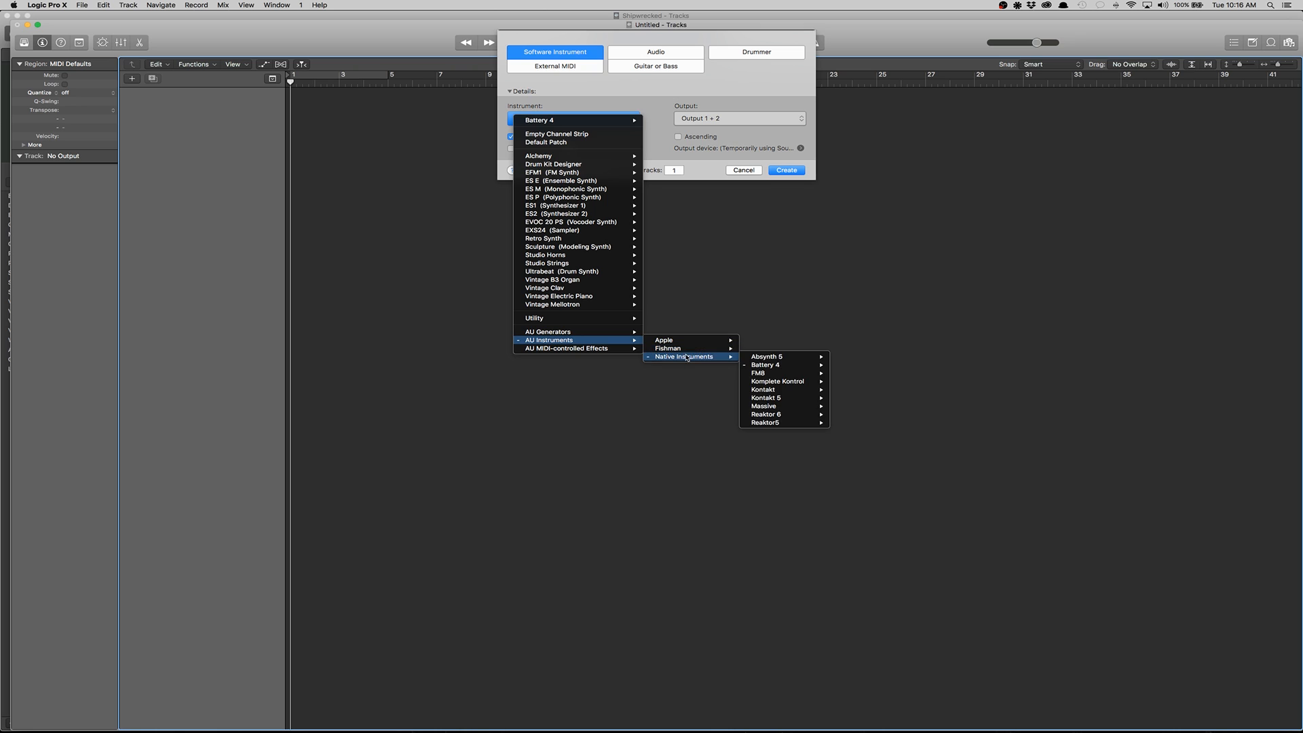
- Create one software instrument track with Kontakt 5 as its instrument, using the Multi-Output (16xStereo) configuration
mouse_move(781, 399)
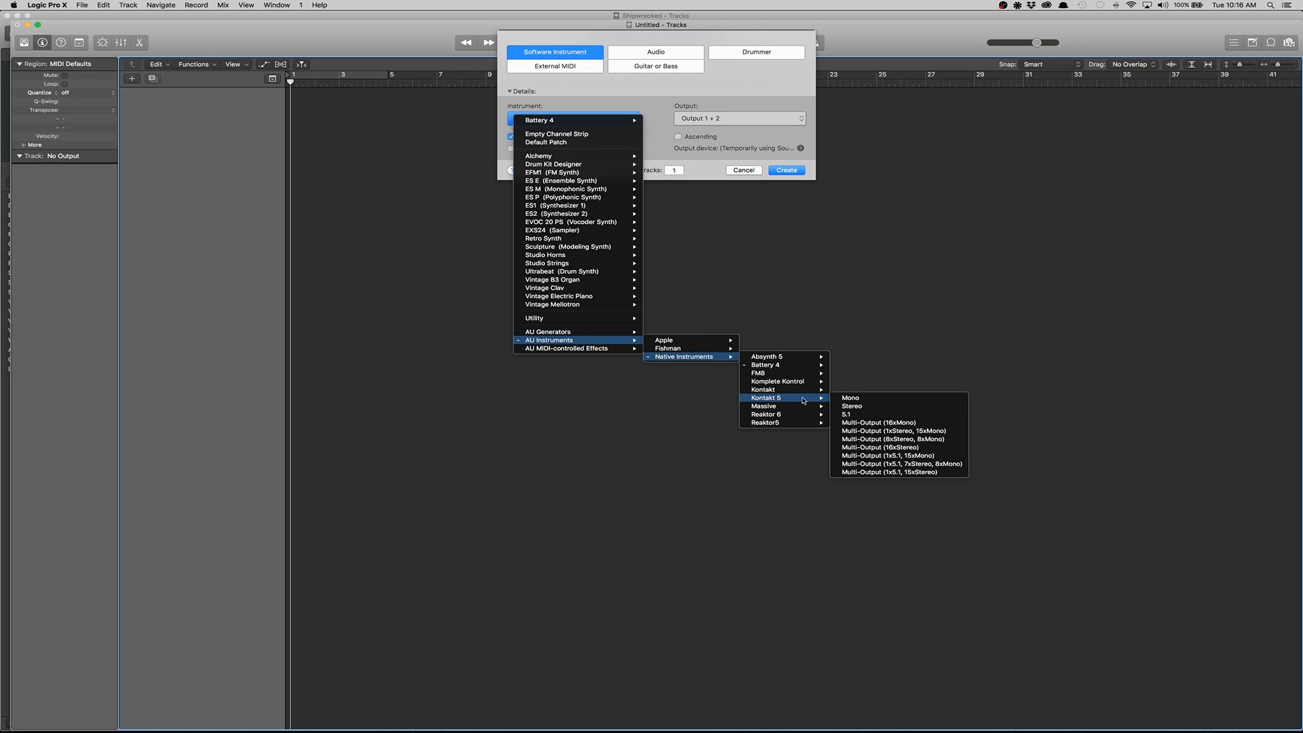
left_click(926, 448)
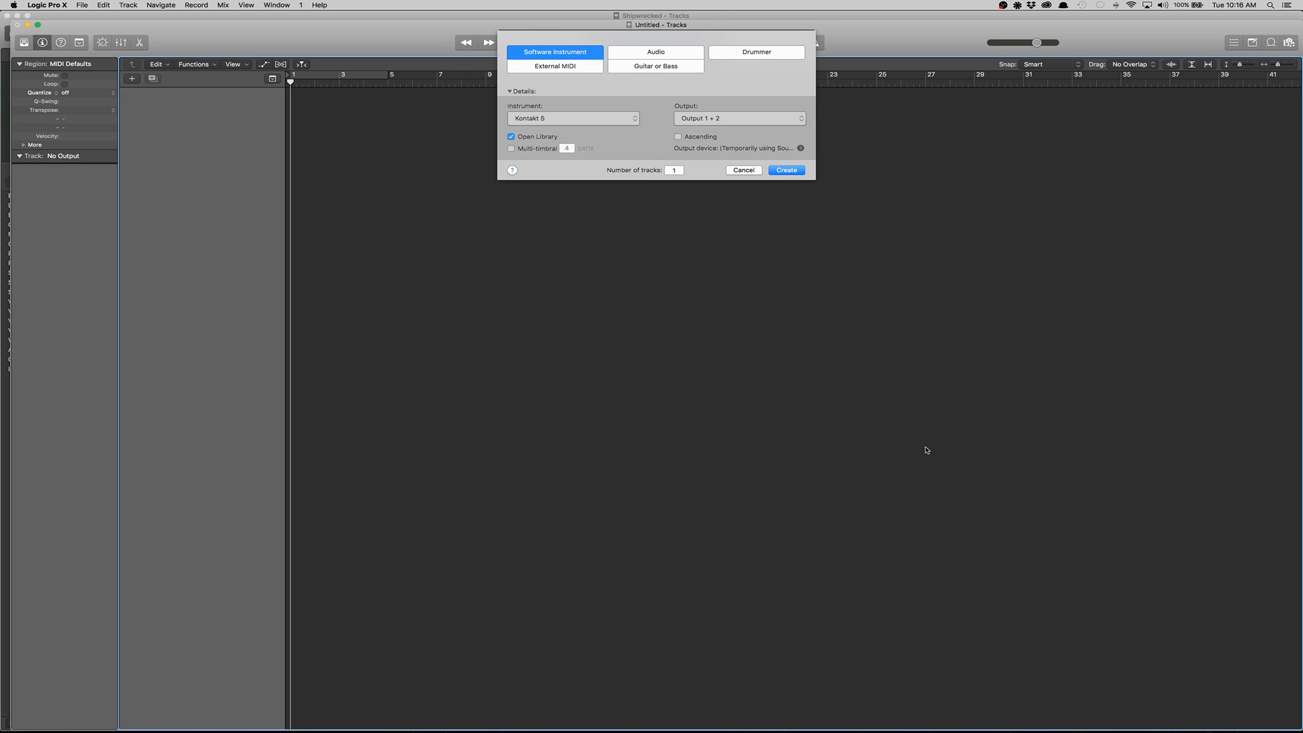
left_click(786, 170)
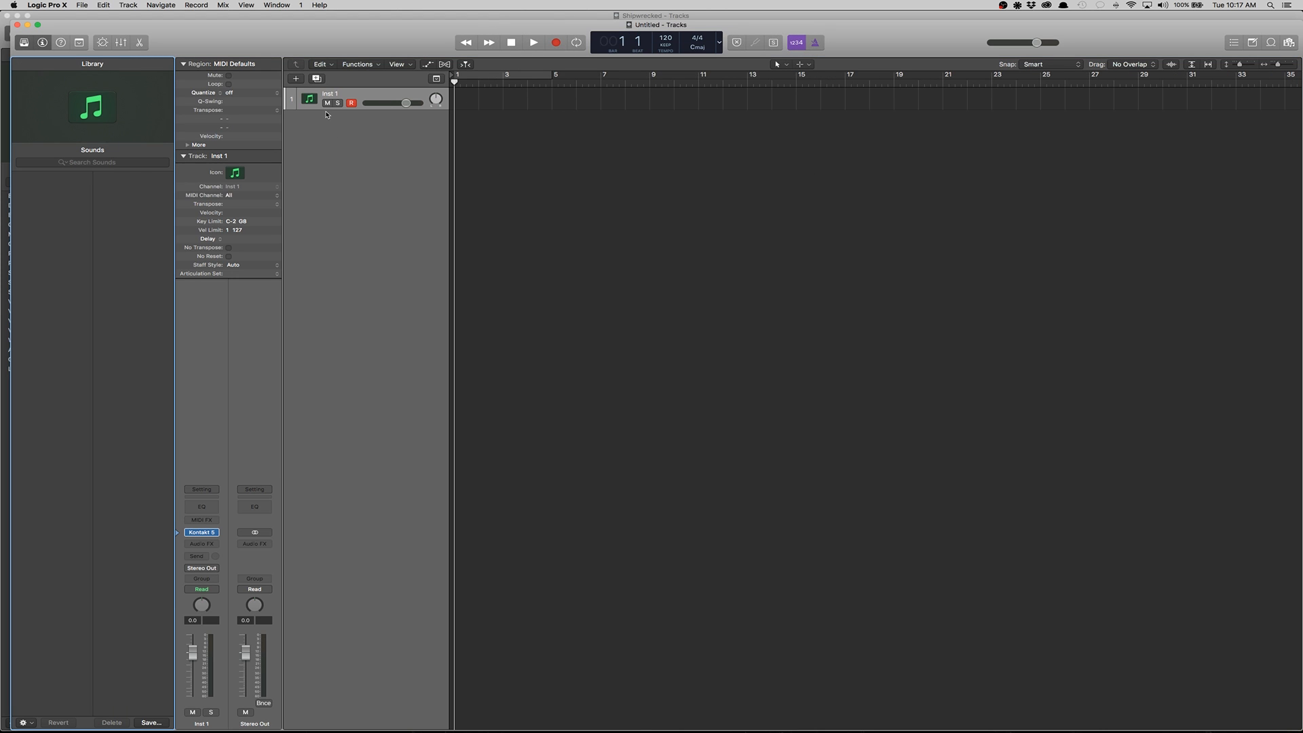
- Open the Scarbee Vintage Keys instruments in Kontakt and load Breakfast in NY.nki
scroll(165, 385, "down", 2)
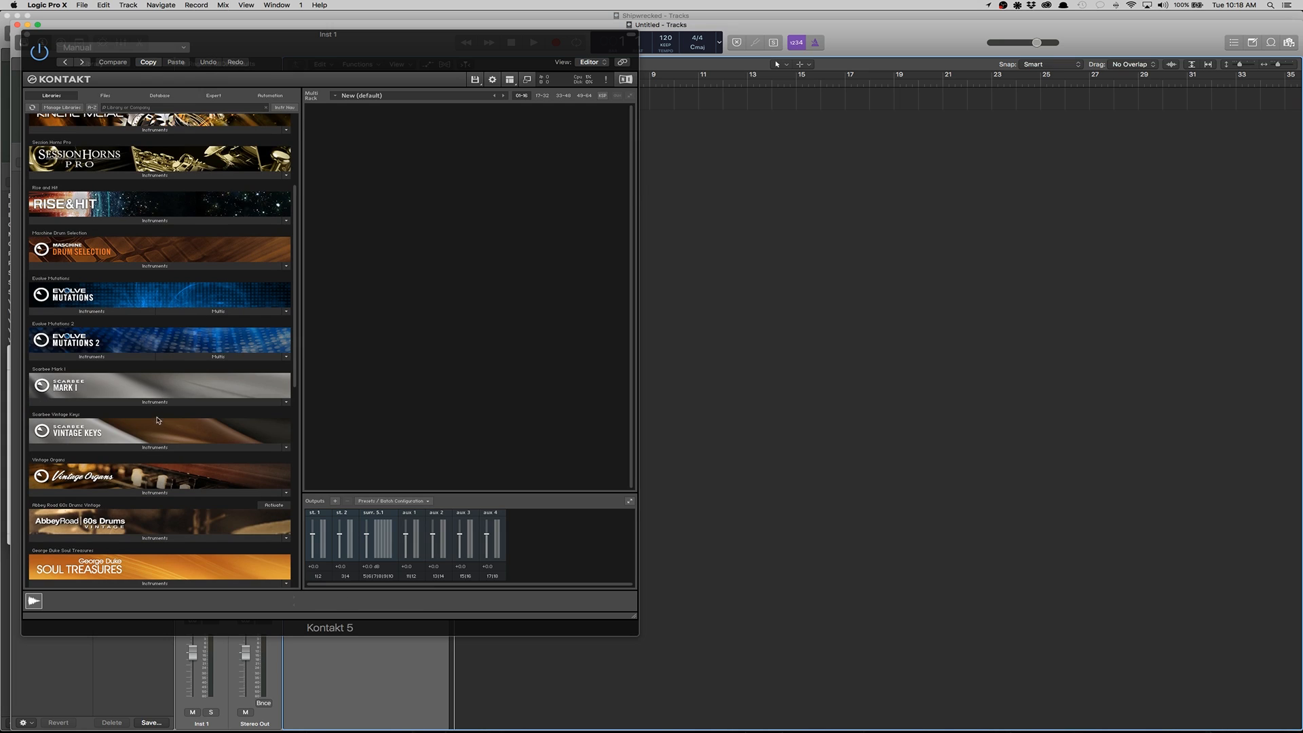
left_click(156, 446)
scroll(155, 447, "down", 3)
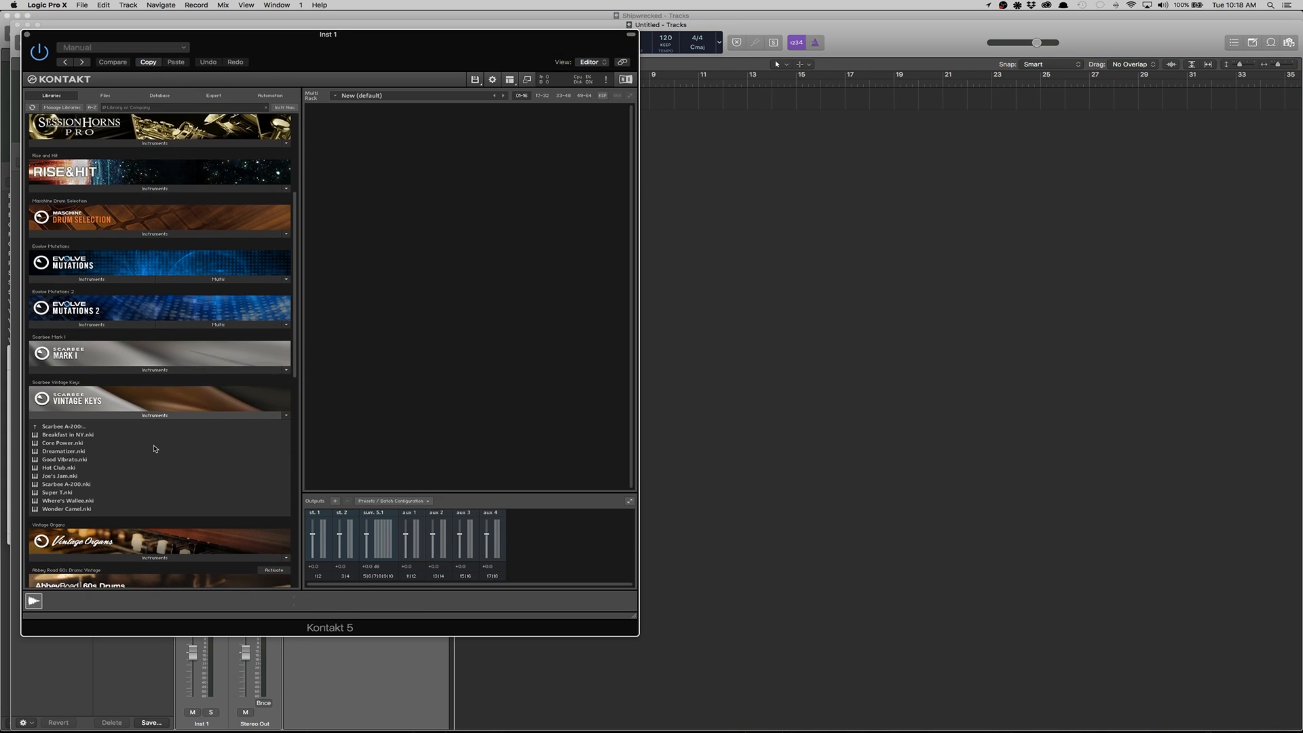
left_click(57, 432)
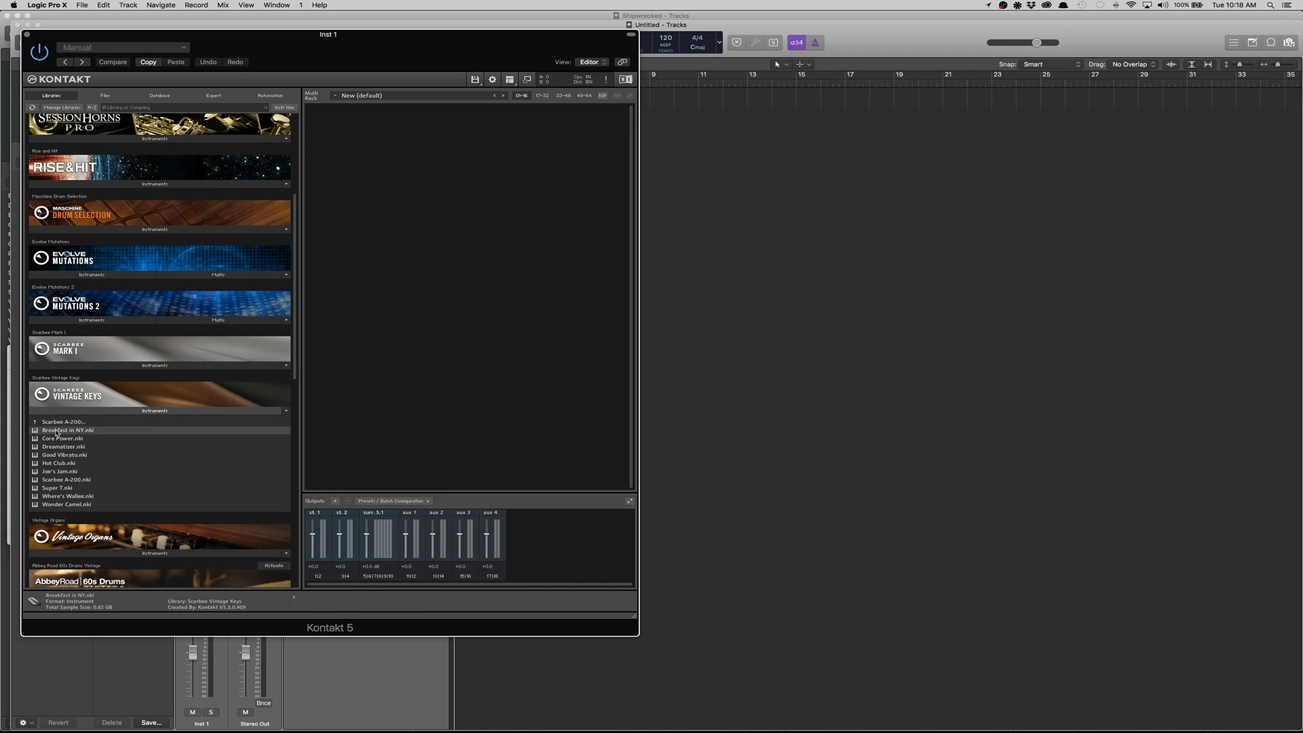
left_click_drag(420, 341, 421, 344)
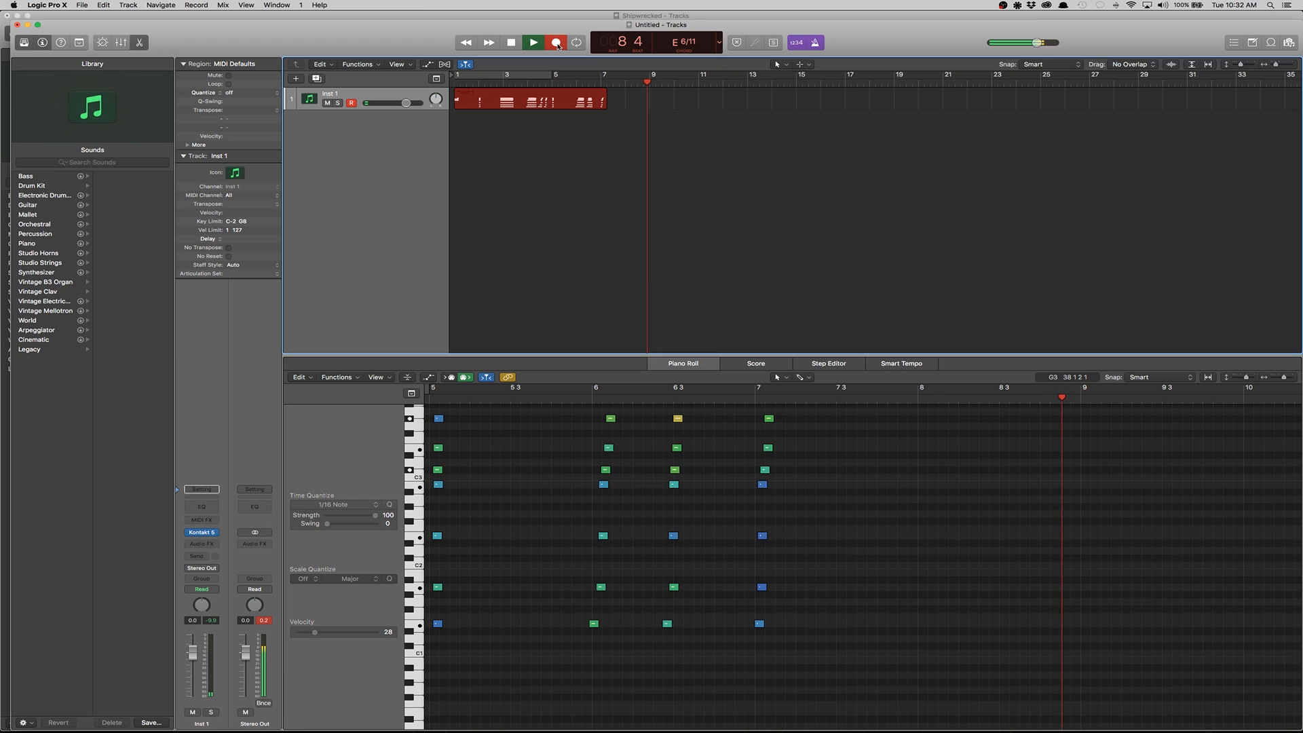
- Stop the recording and keep only its last chord, moved to bar 1 and trimmed to end at bar 3
key("space")
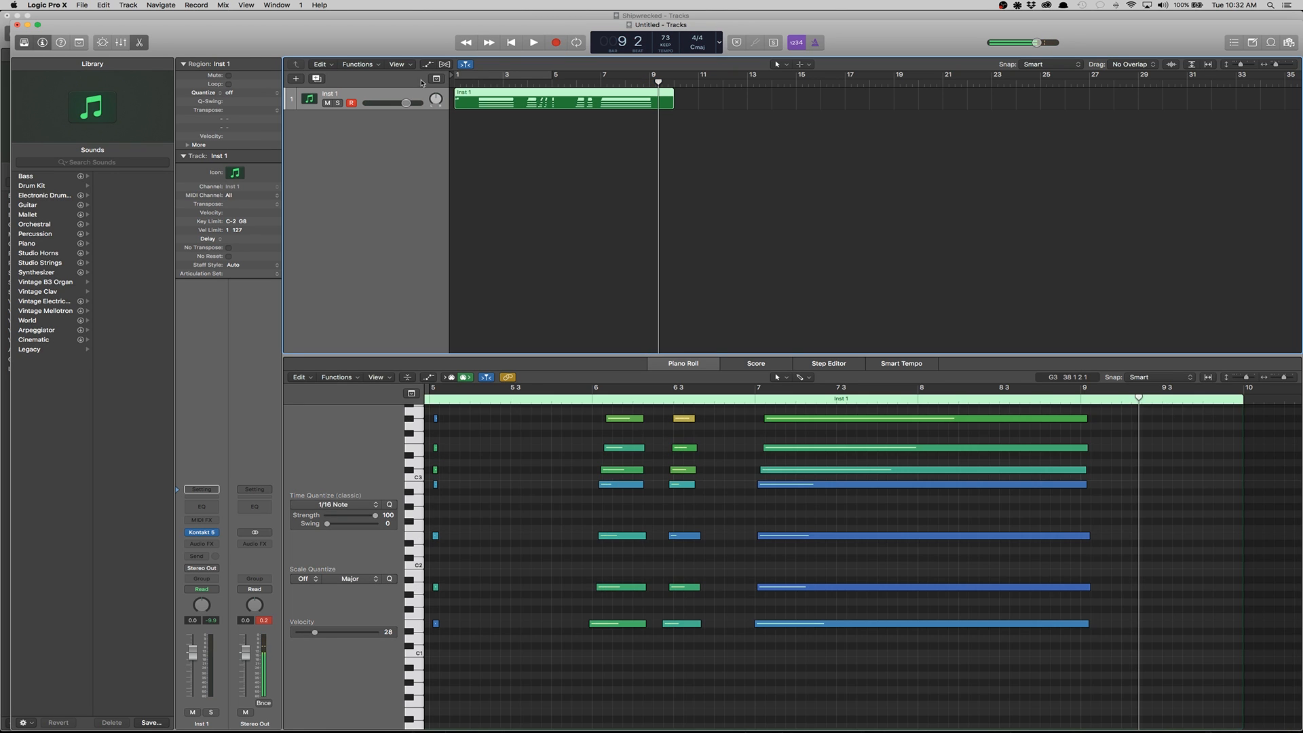
left_click(577, 101)
key("Delete")
left_click_drag(610, 99, 464, 101)
left_click_drag(522, 81, 502, 106)
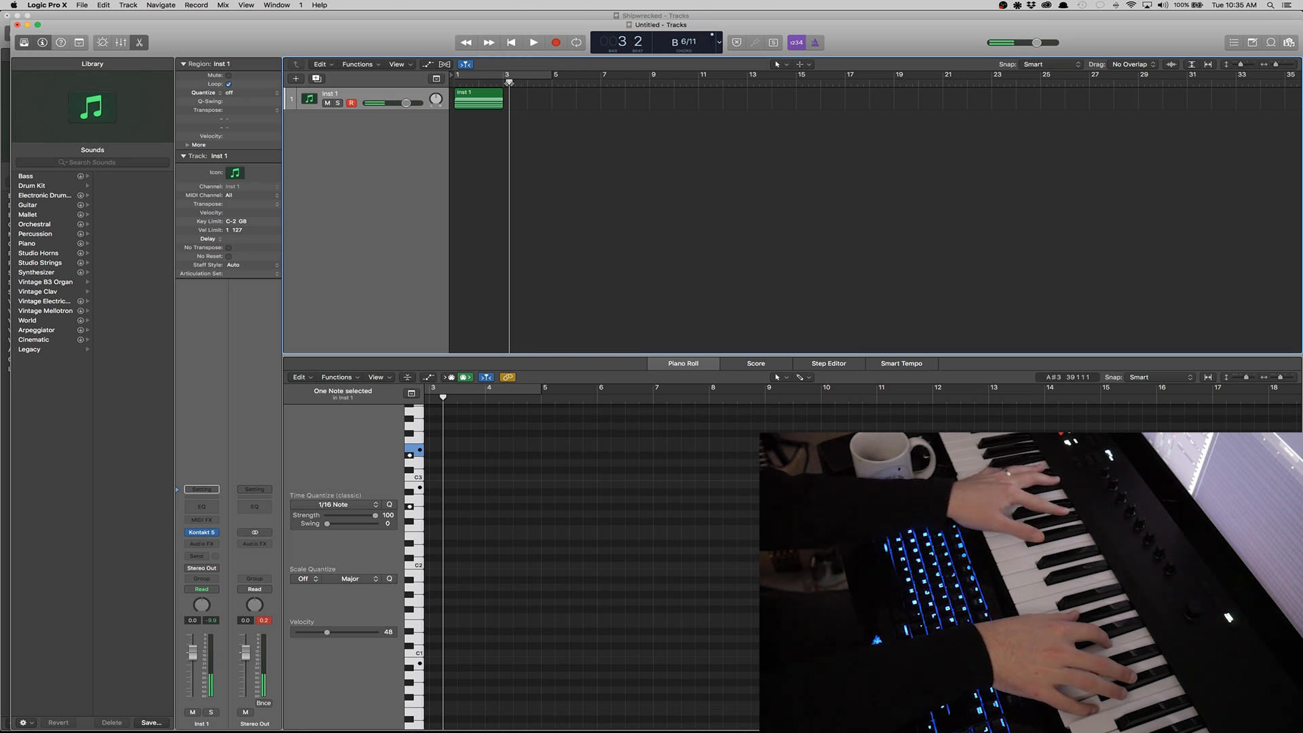
- Record the second chord on Inst 1 from bar 3, trim its region to end at bar 5 and play it back
key("r")
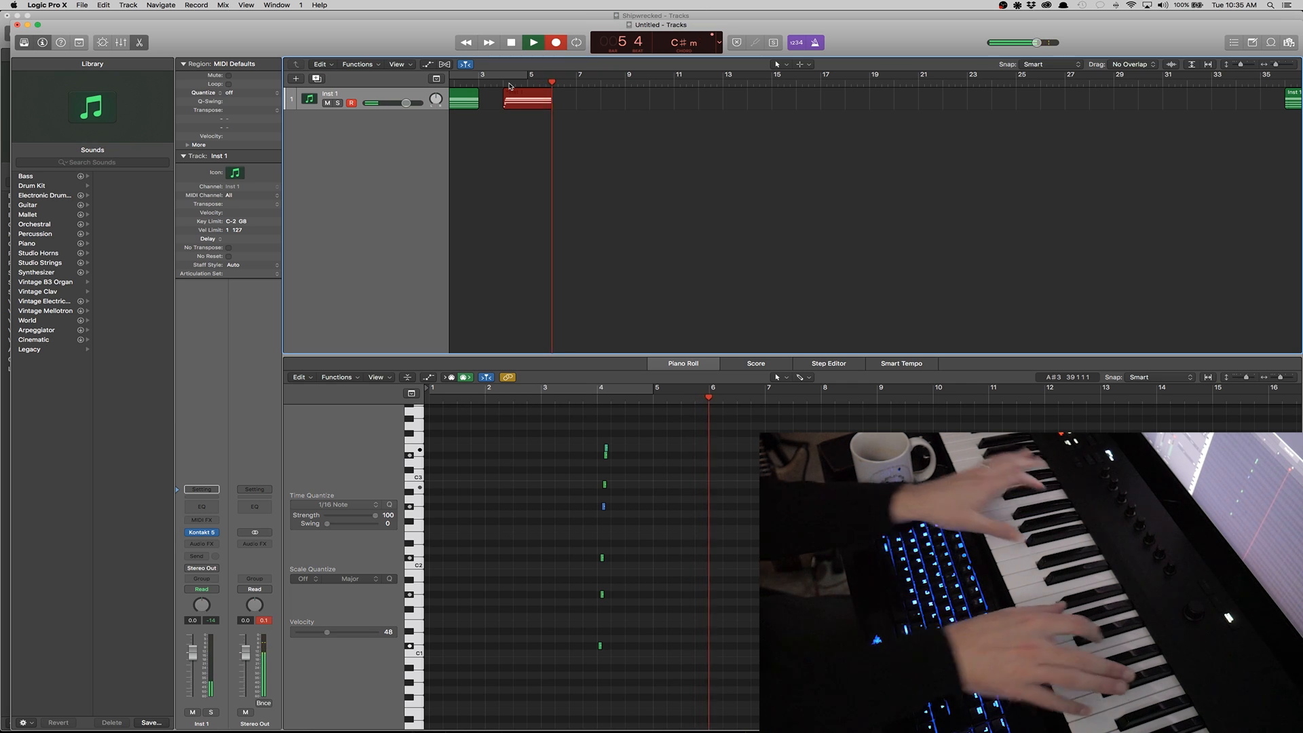
key("space")
left_click_drag(517, 109, 492, 108)
scroll(497, 108, "left", 3)
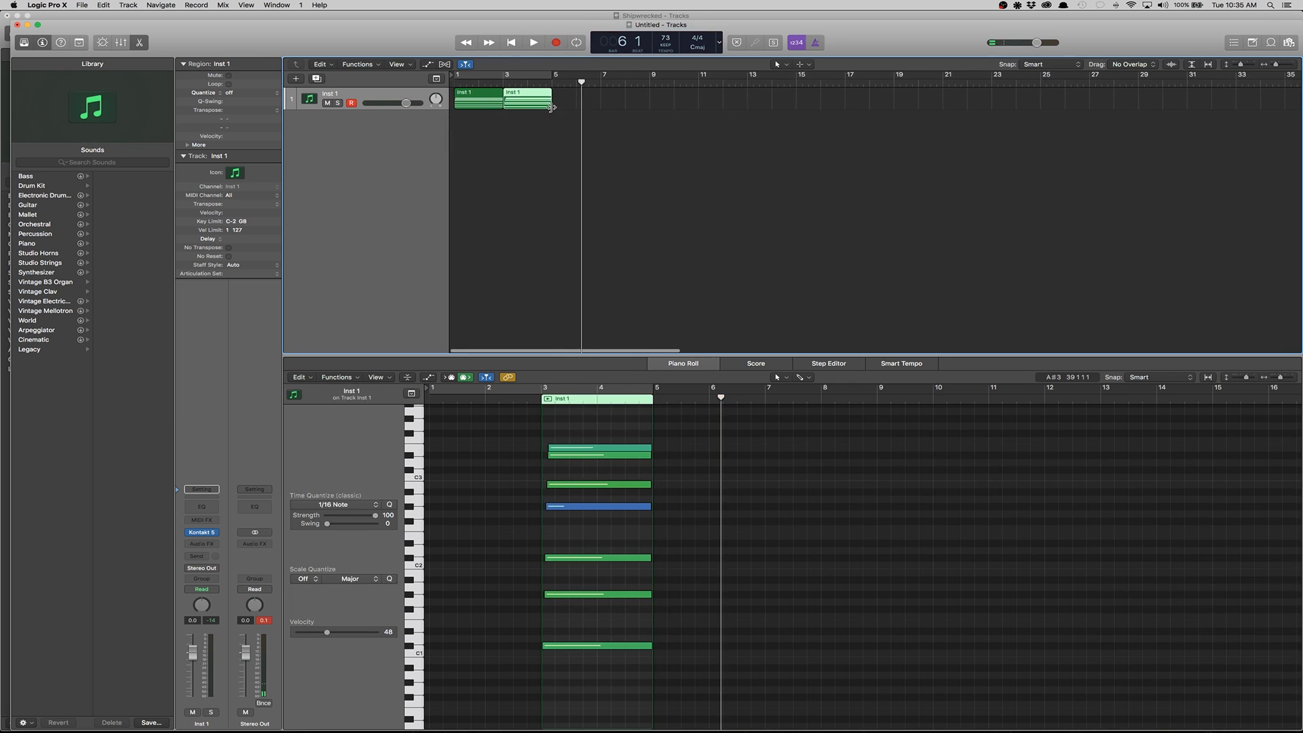
left_click(496, 80)
key("space")
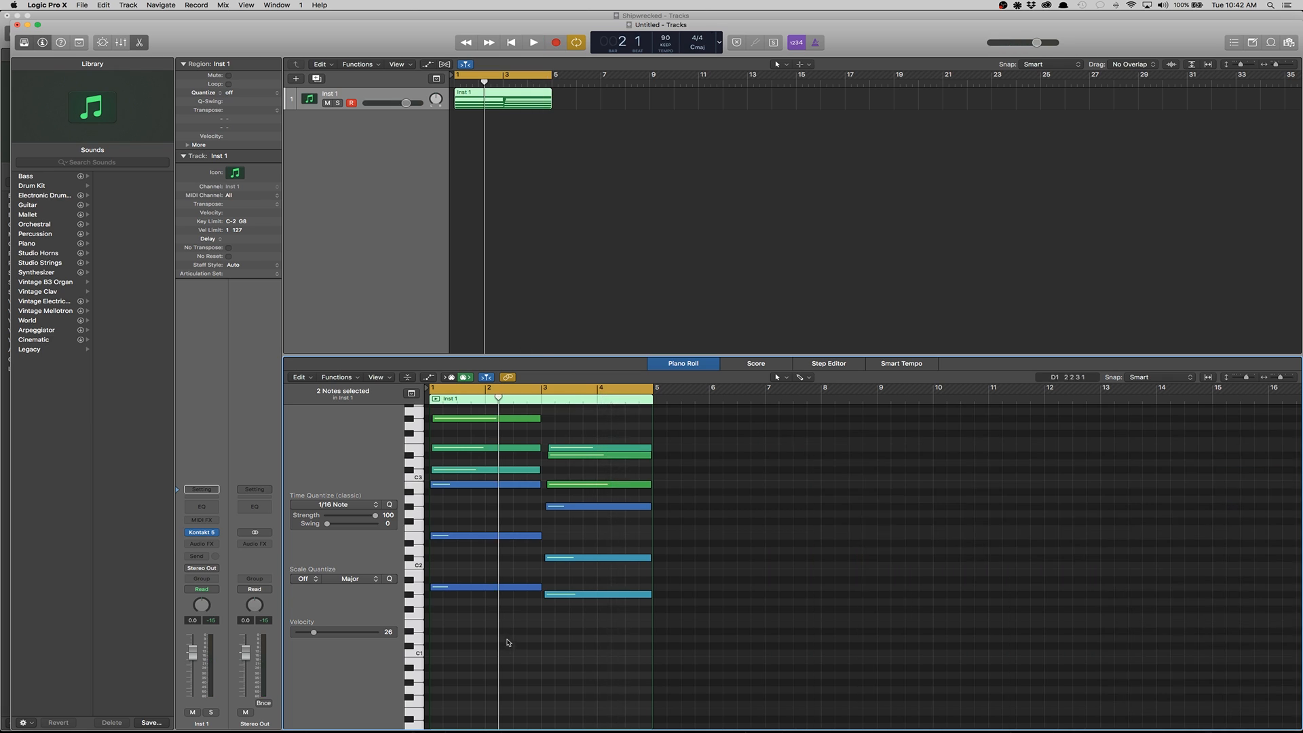
- Shorten both chords to one bar each and trim the Inst 1 region to end at bar 3
left_click_drag(507, 642, 482, 418)
left_click(581, 595)
key("shift+f")
left_click_drag(557, 594, 498, 594)
scroll(549, 620, "up", 3)
left_click_drag(590, 513, 540, 513)
left_click_drag(551, 102, 506, 102)
key("space")
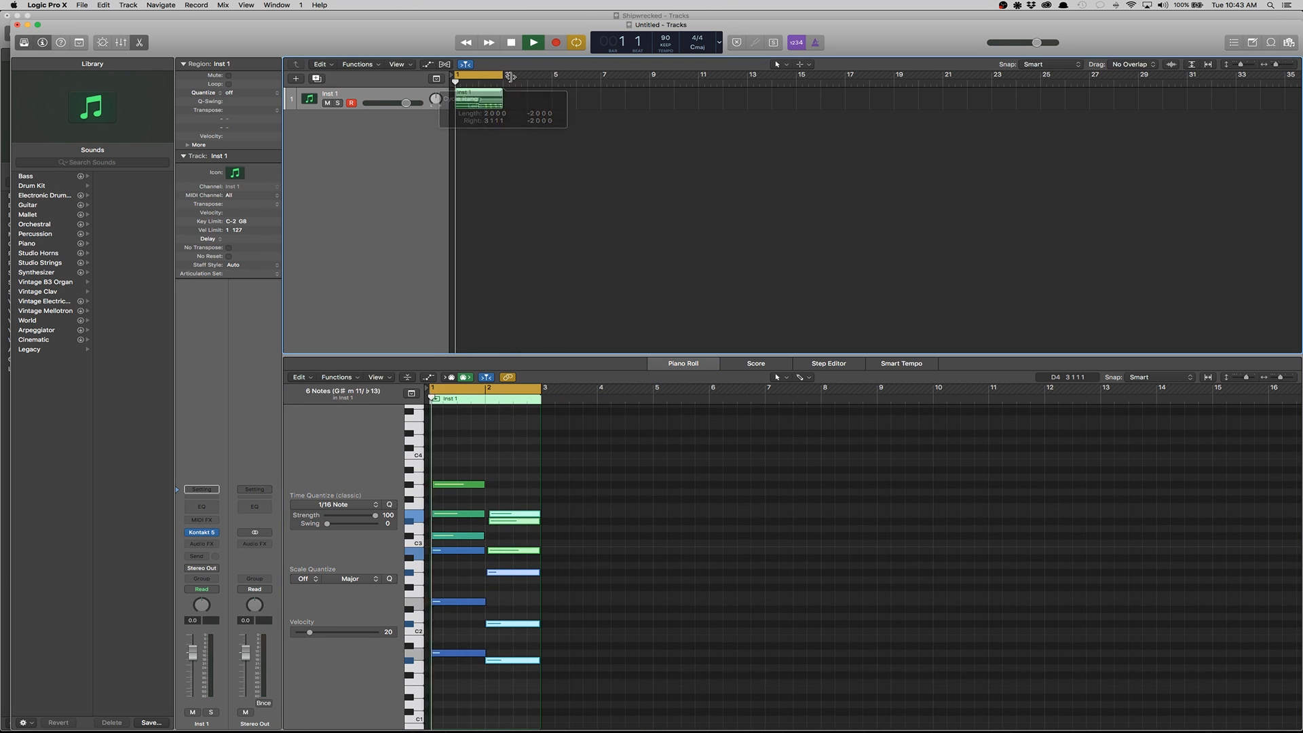
left_click(602, 157)
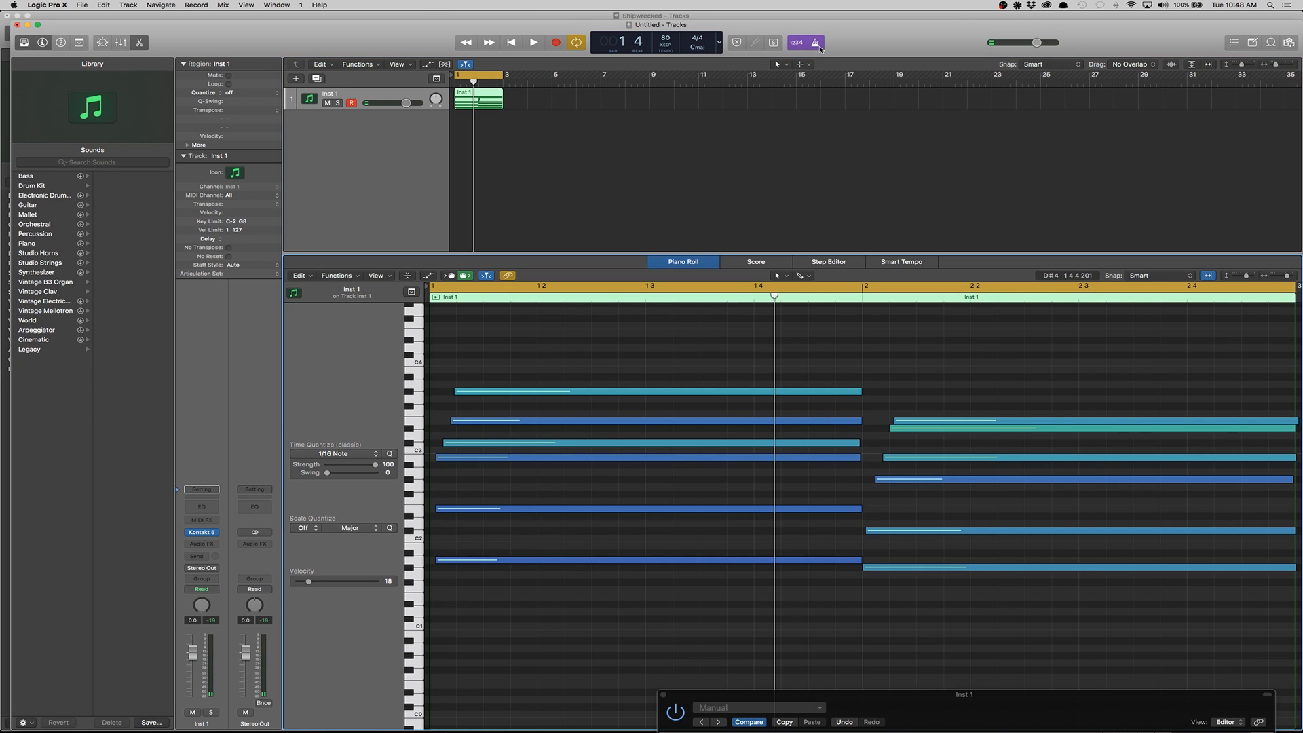
- Shorten the first chord to end around beat 4 of bar 1 and add a short repeat of it up to bar 2
key("space")
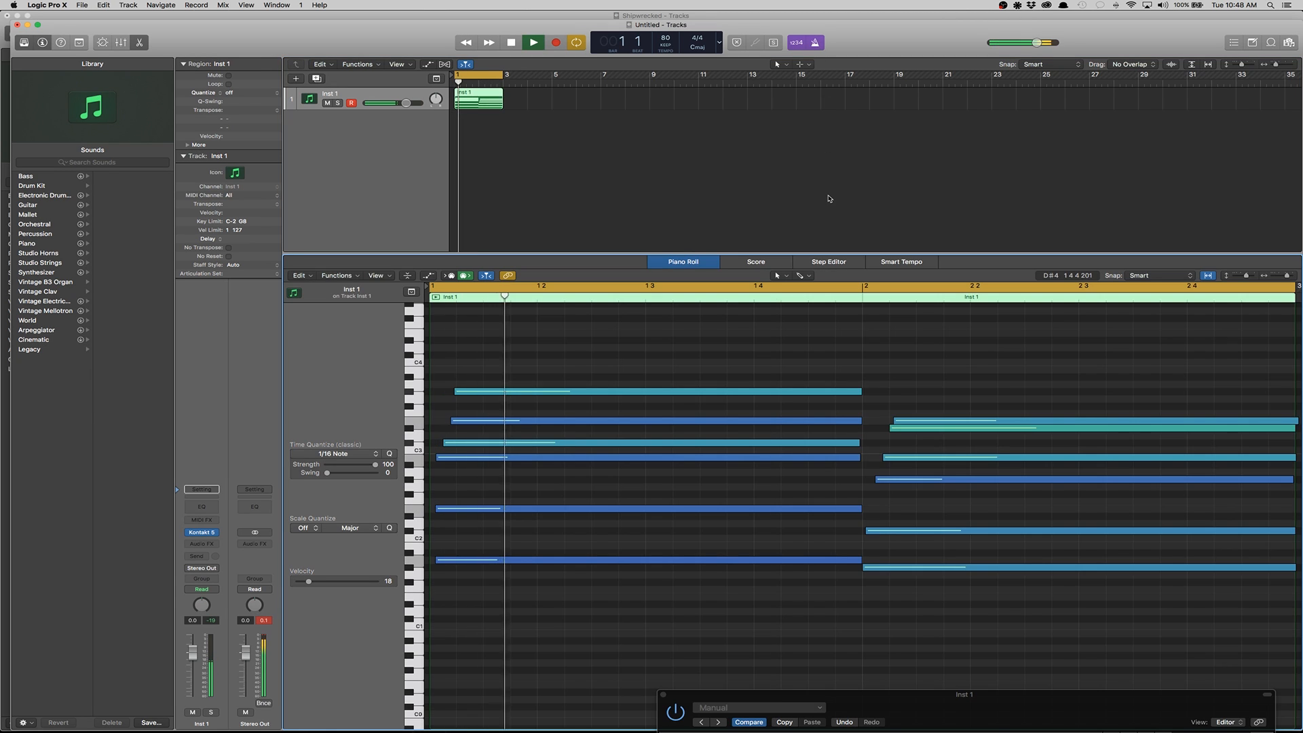
key("space")
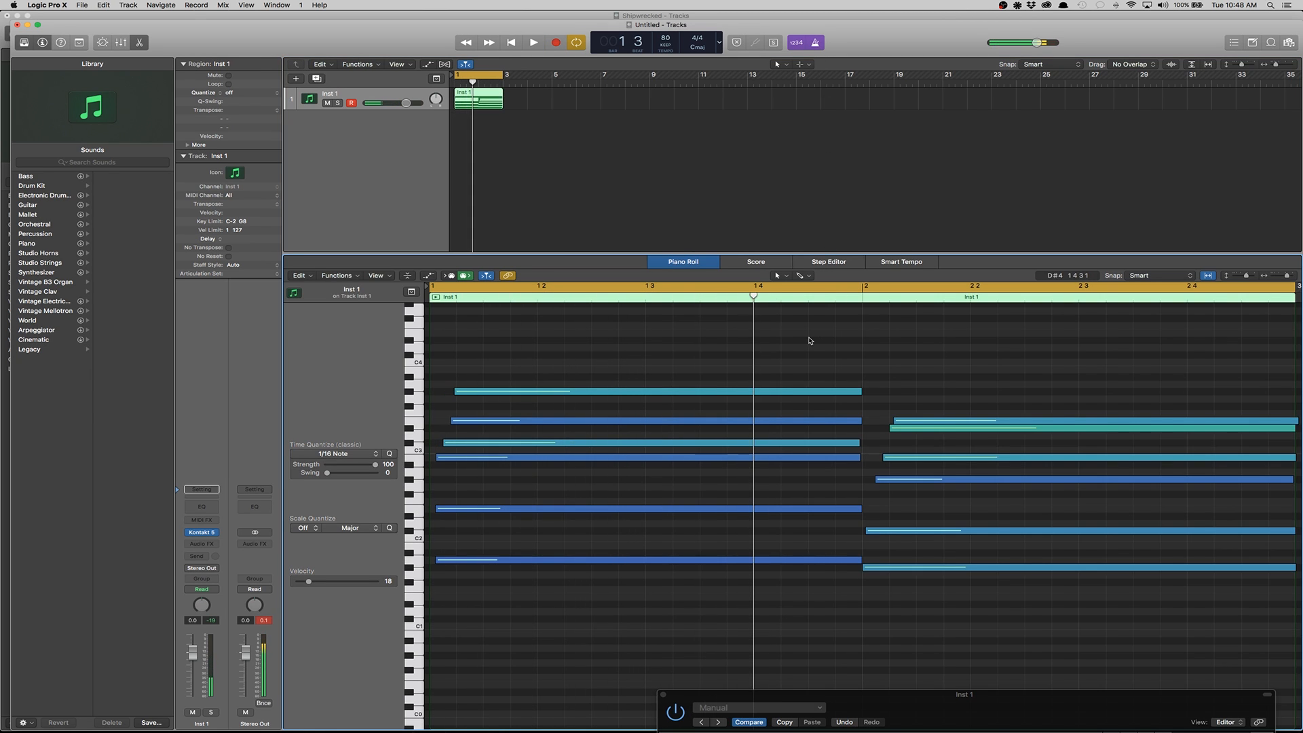
left_click_drag(841, 384, 753, 559)
left_click(661, 587)
left_click_drag(662, 587, 577, 384)
left_click_drag(449, 559, 767, 561)
left_click_drag(1069, 560, 861, 559)
left_click(939, 361)
key("space")
key("space")
- Shorten the second chord to end at beat 4 of bar 2 and add a short repeat of it up to bar 3
scroll(970, 360, "right", 4)
left_click_drag(989, 357, 973, 597)
left_click_drag(1163, 567, 1052, 567)
left_click_drag(756, 567, 1058, 384)
left_click(1090, 594)
key("space")
scroll(1090, 594, "left", 3)
scroll(1089, 593, "right", 5)
left_click_drag(1280, 566, 1068, 566)
left_click(1101, 589)
- Line up the note ends of the second chord and of its repeat in bar 2
left_click_drag(1071, 419, 1069, 420)
left_click_drag(956, 456, 960, 455)
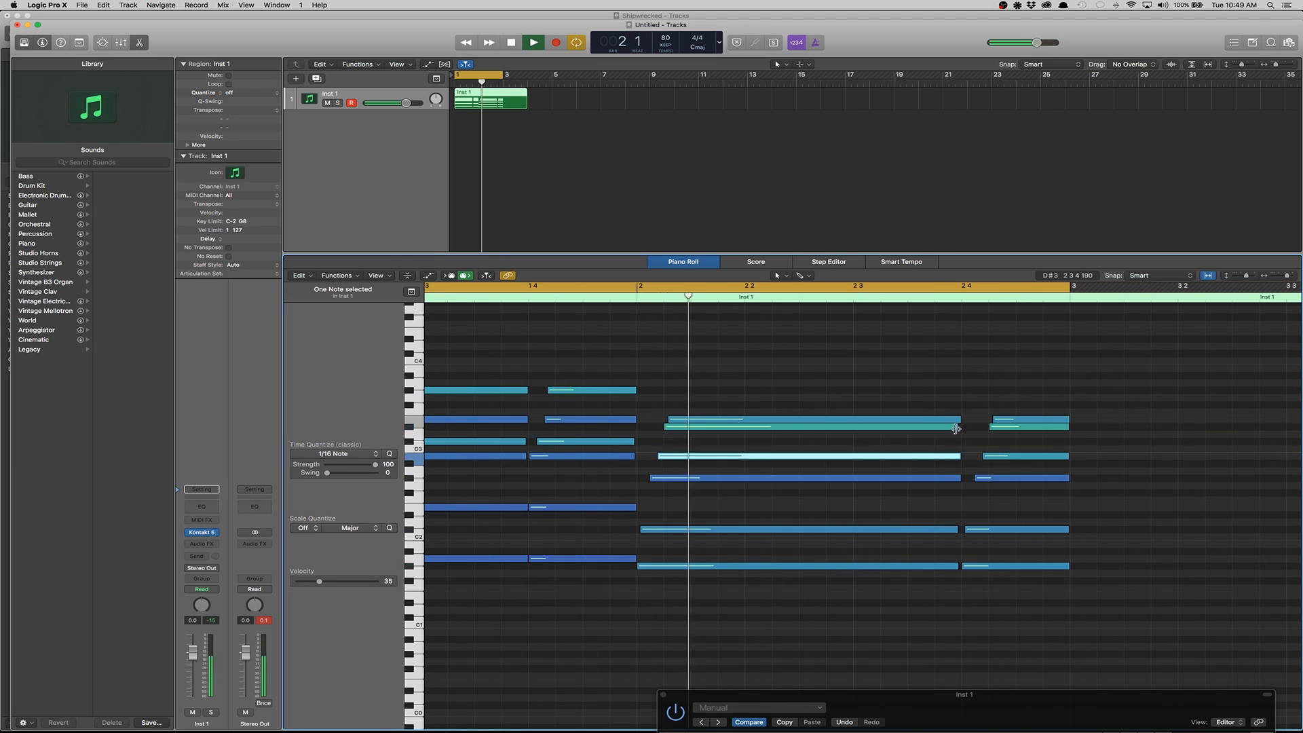
left_click_drag(956, 566, 959, 565)
left_click(918, 589)
scroll(918, 589, "left", 3)
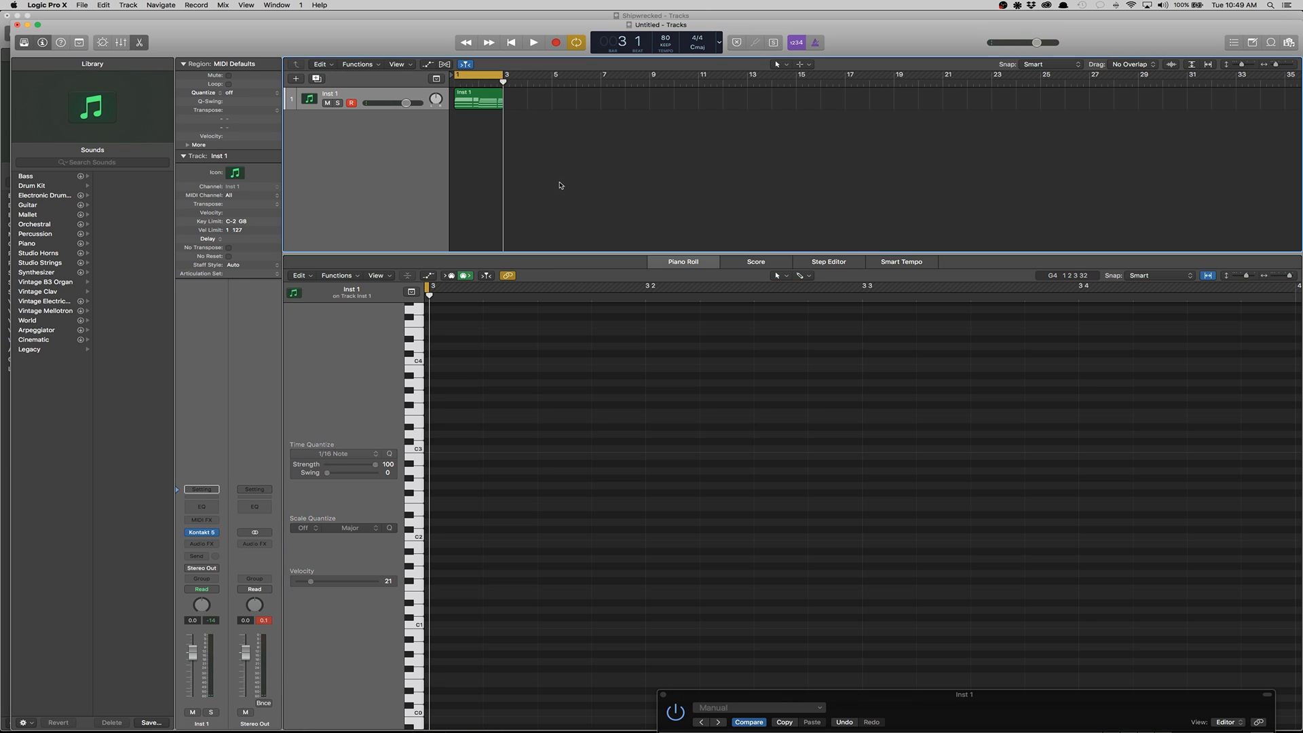
- Save the project as "y am i sad?"
key("super+s")
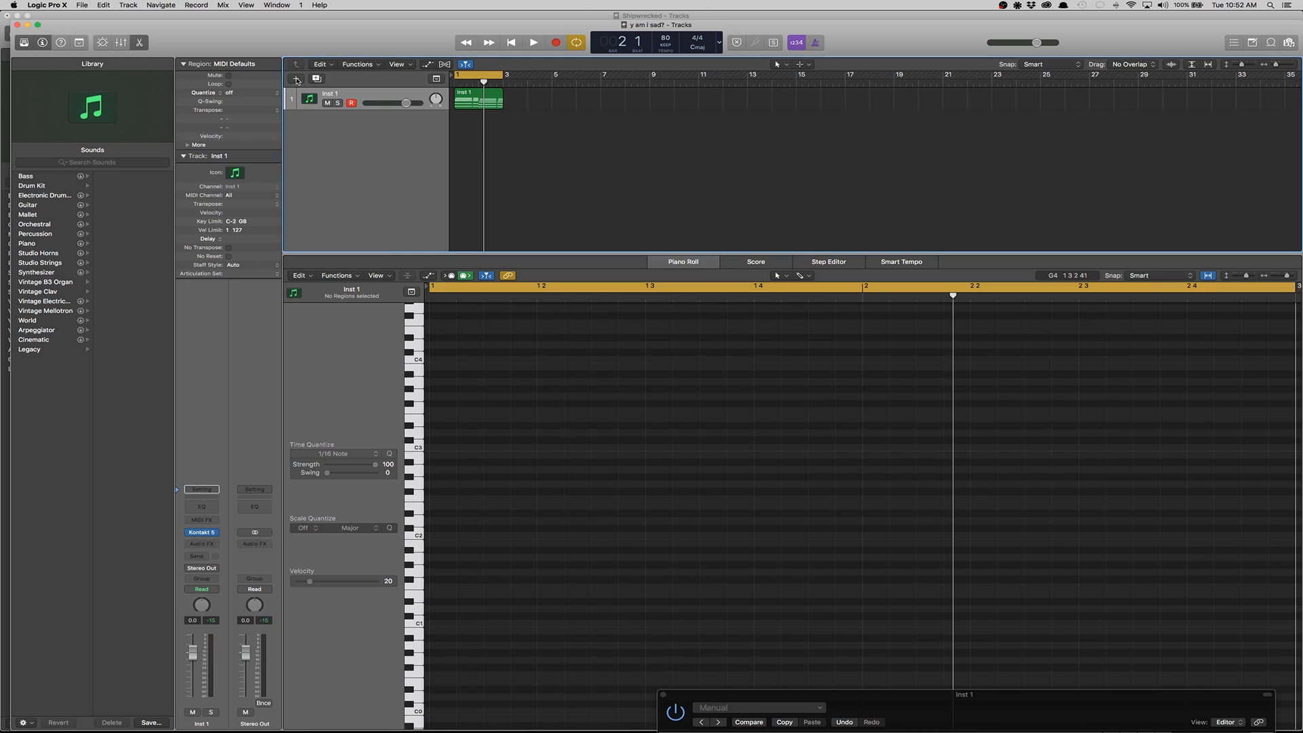
- Add a software instrument track with the stereo EXS24 sampler and load the Lofi Kicks sound
left_click(296, 78)
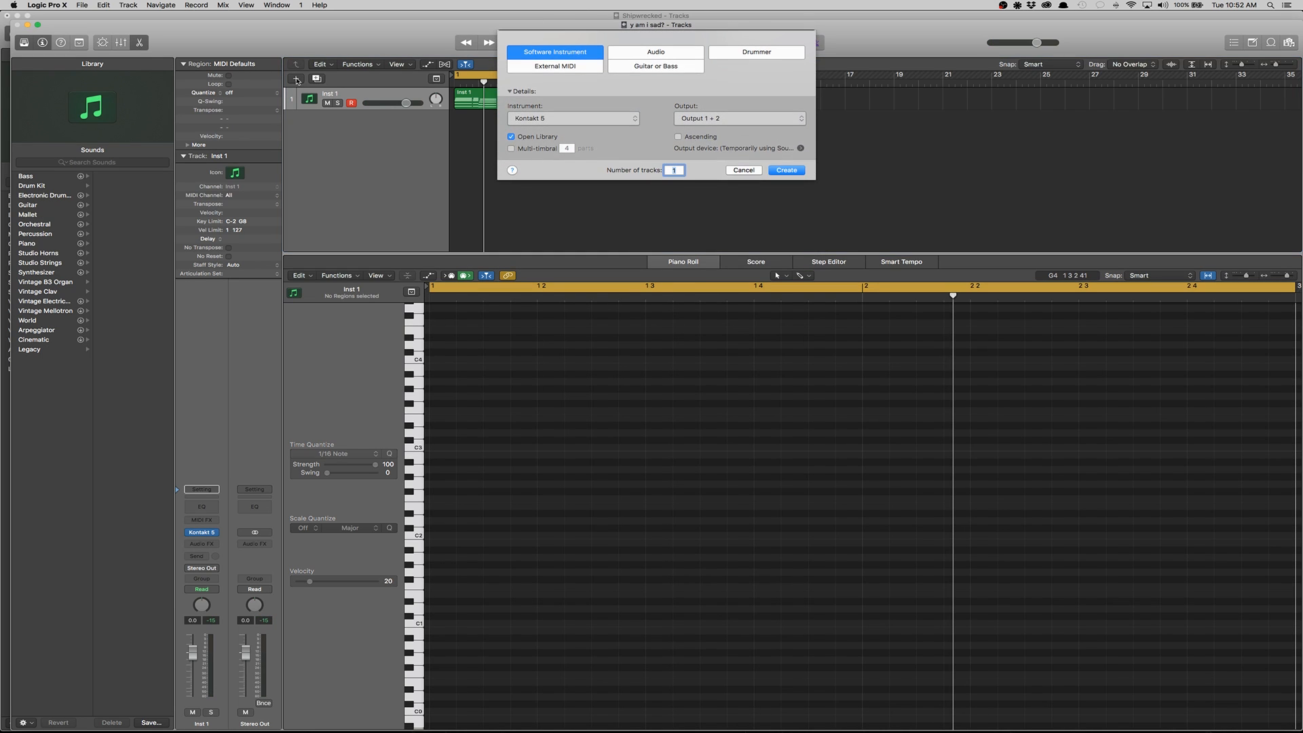
left_click(557, 121)
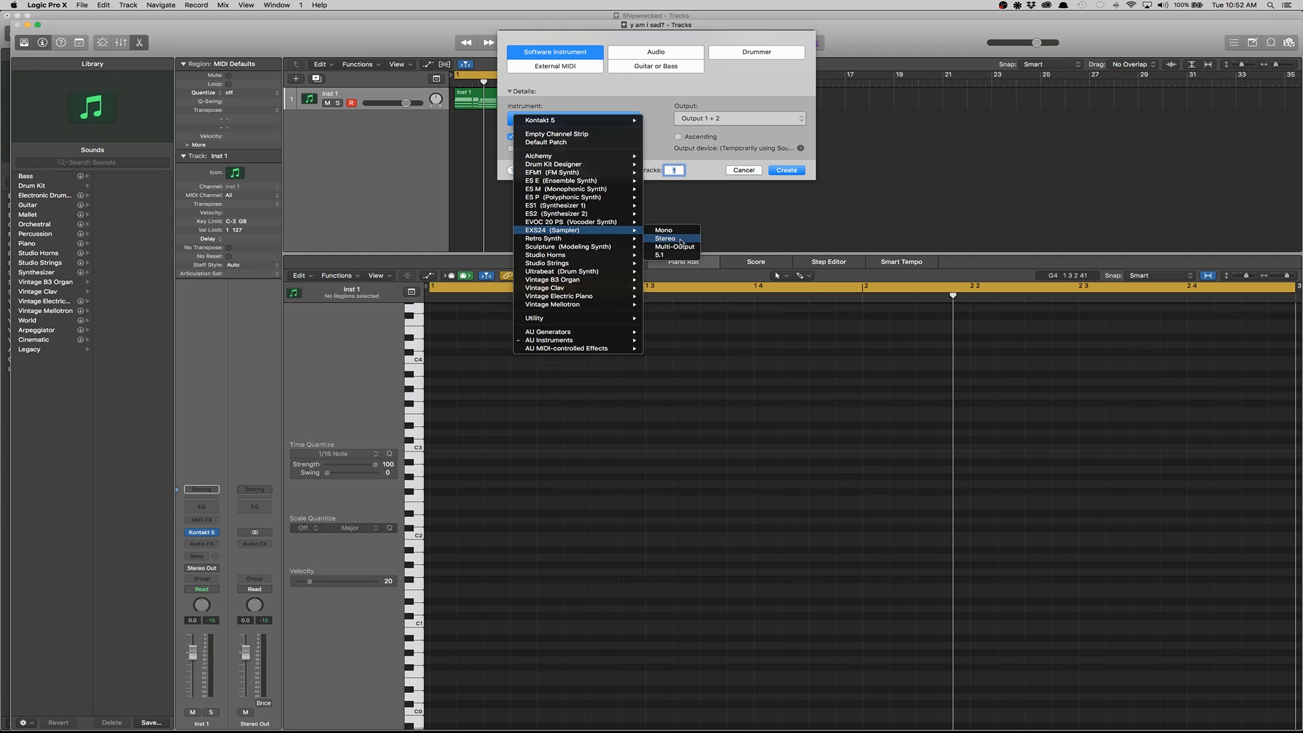
left_click(679, 239)
left_click(787, 170)
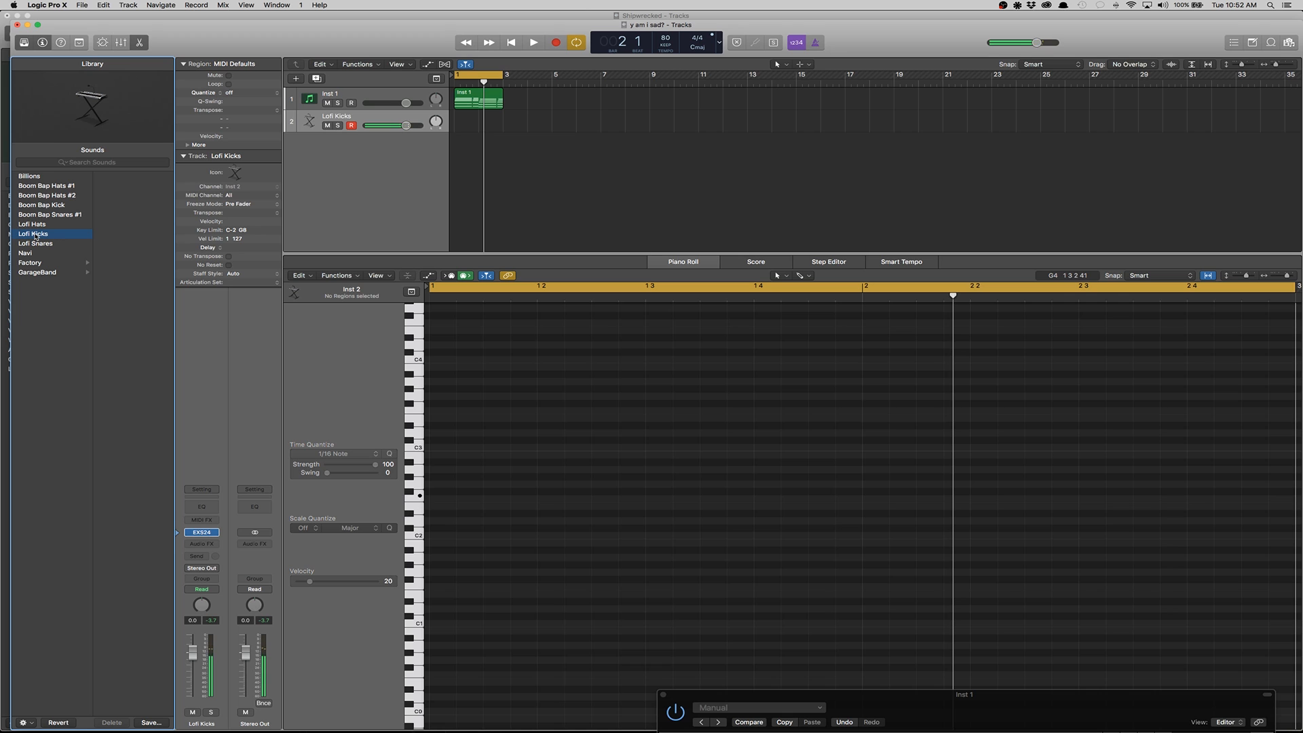
- Record a two-bar kick pattern on the Lofi Kicks track and pull the first kick earlier, toward the start of bar 1
key("r")
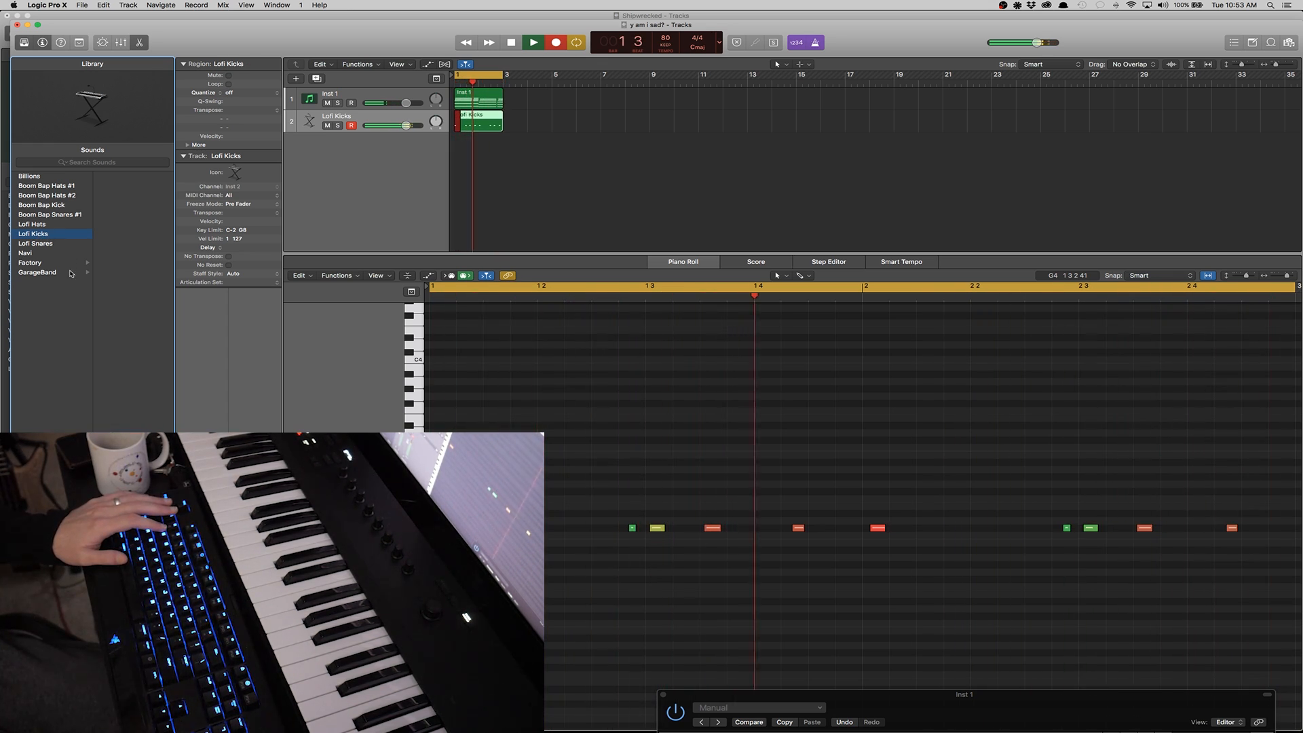
key("space")
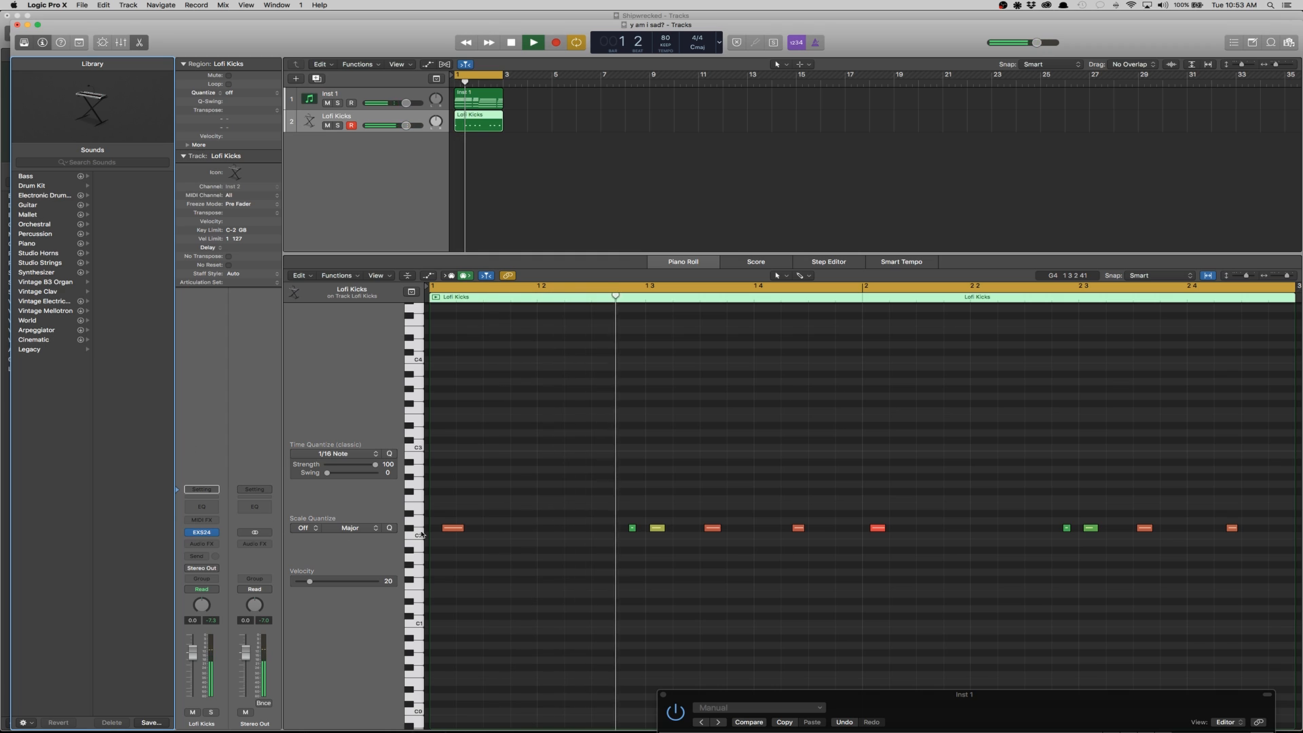
left_click_drag(454, 528, 442, 534)
left_click(517, 485)
scroll(518, 485, "right", 5)
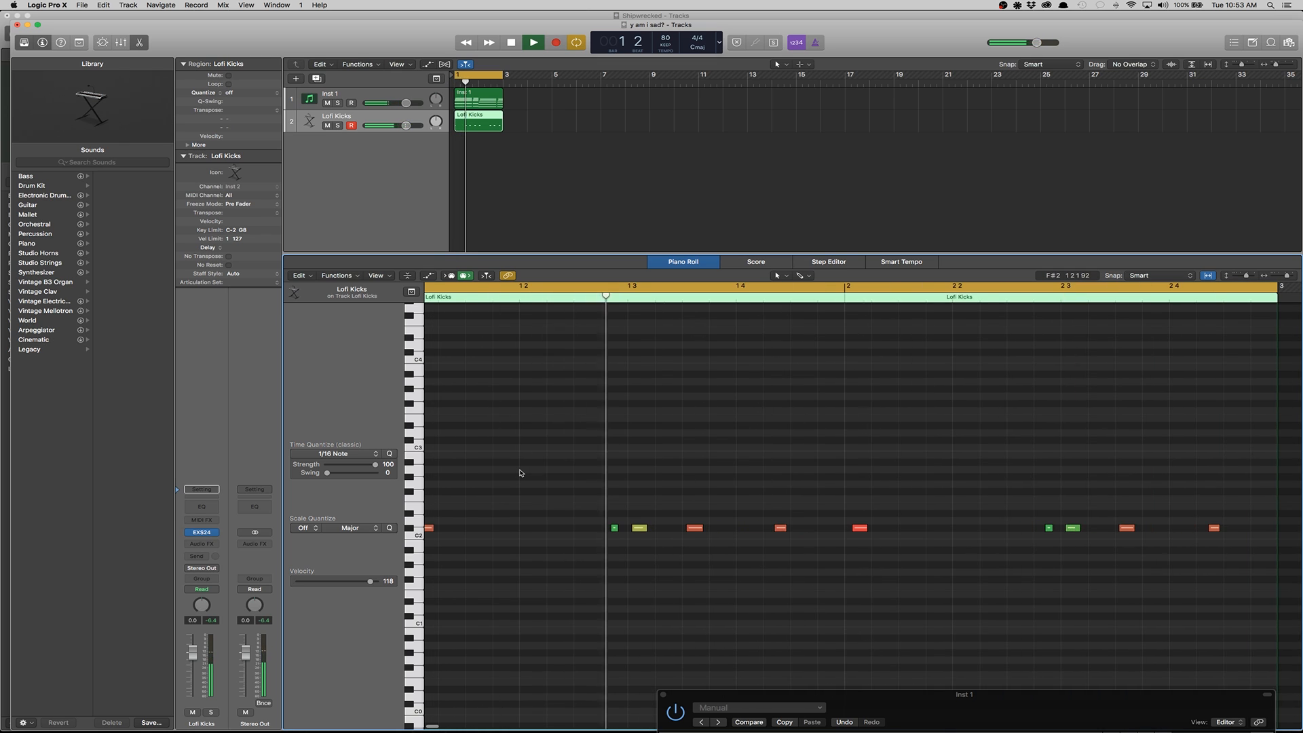
scroll(520, 473, "left", 2)
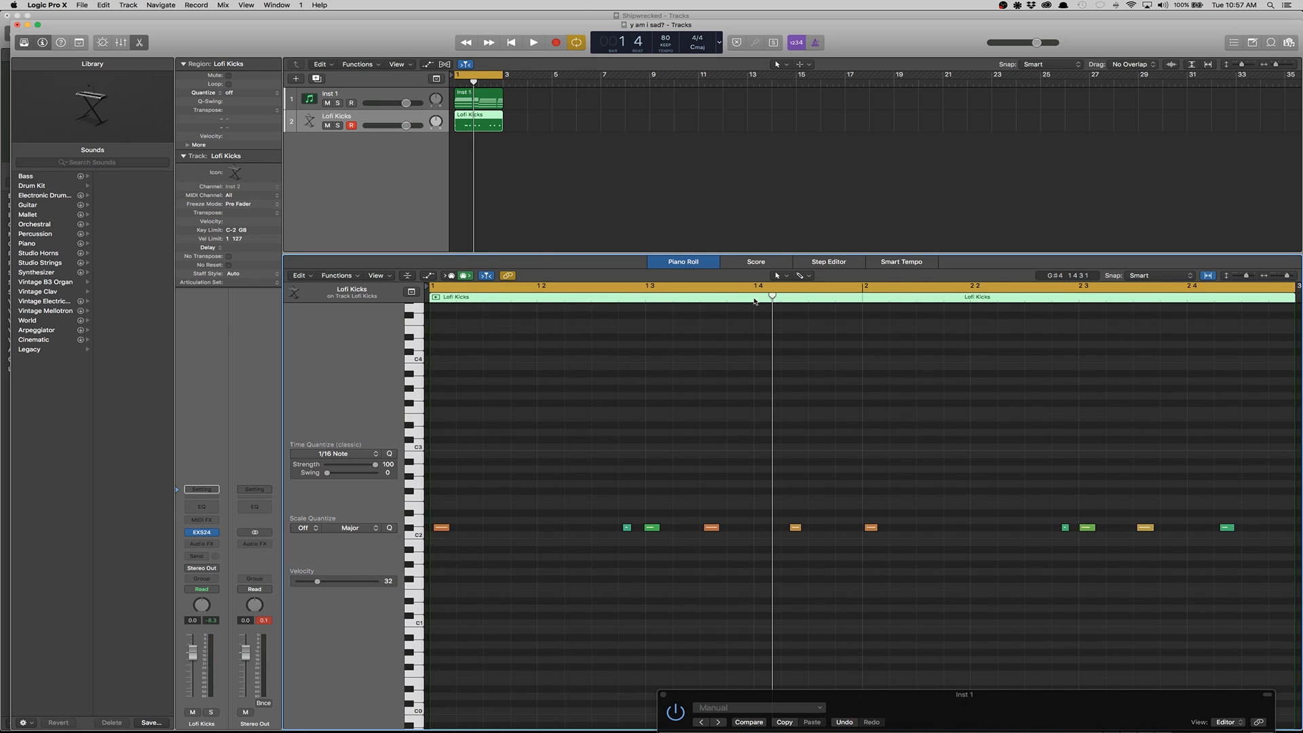
- Shift the first chord's short repeat onto the kick just after beat 4 of bar 1 and extend the first chord toward it
key("space")
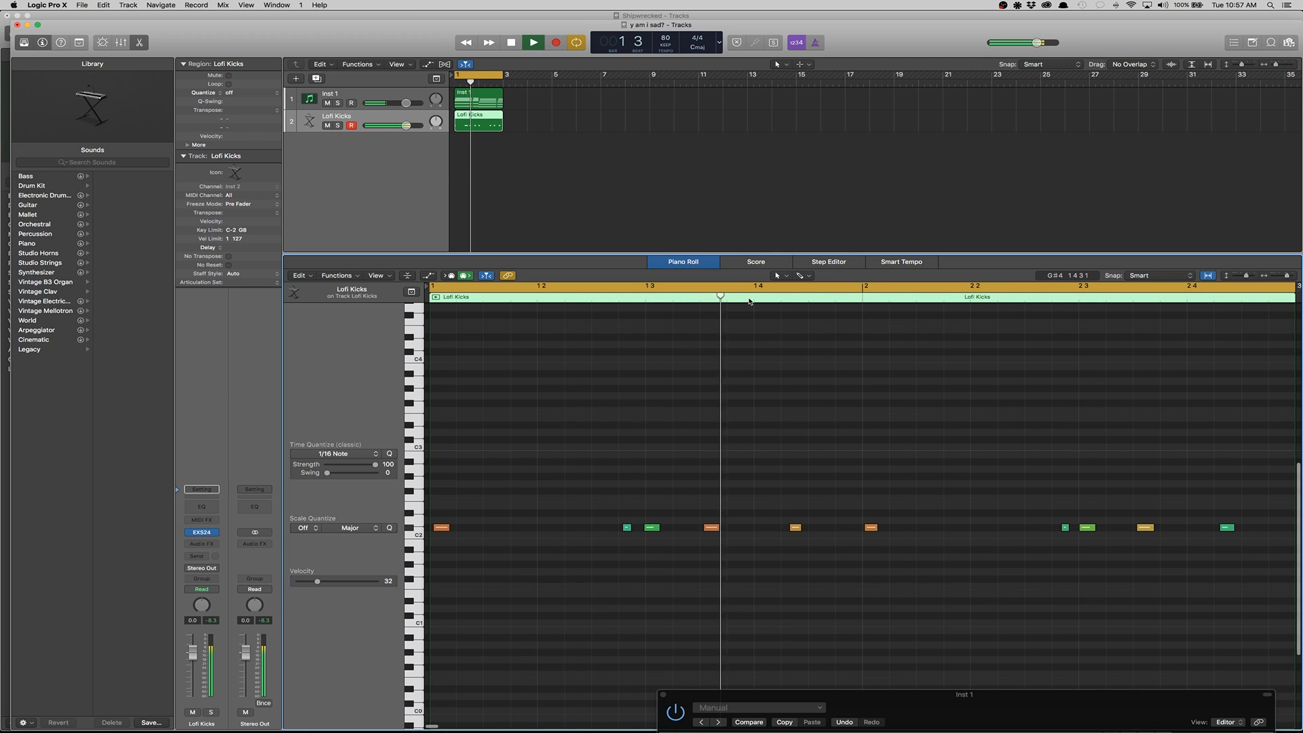
key("space")
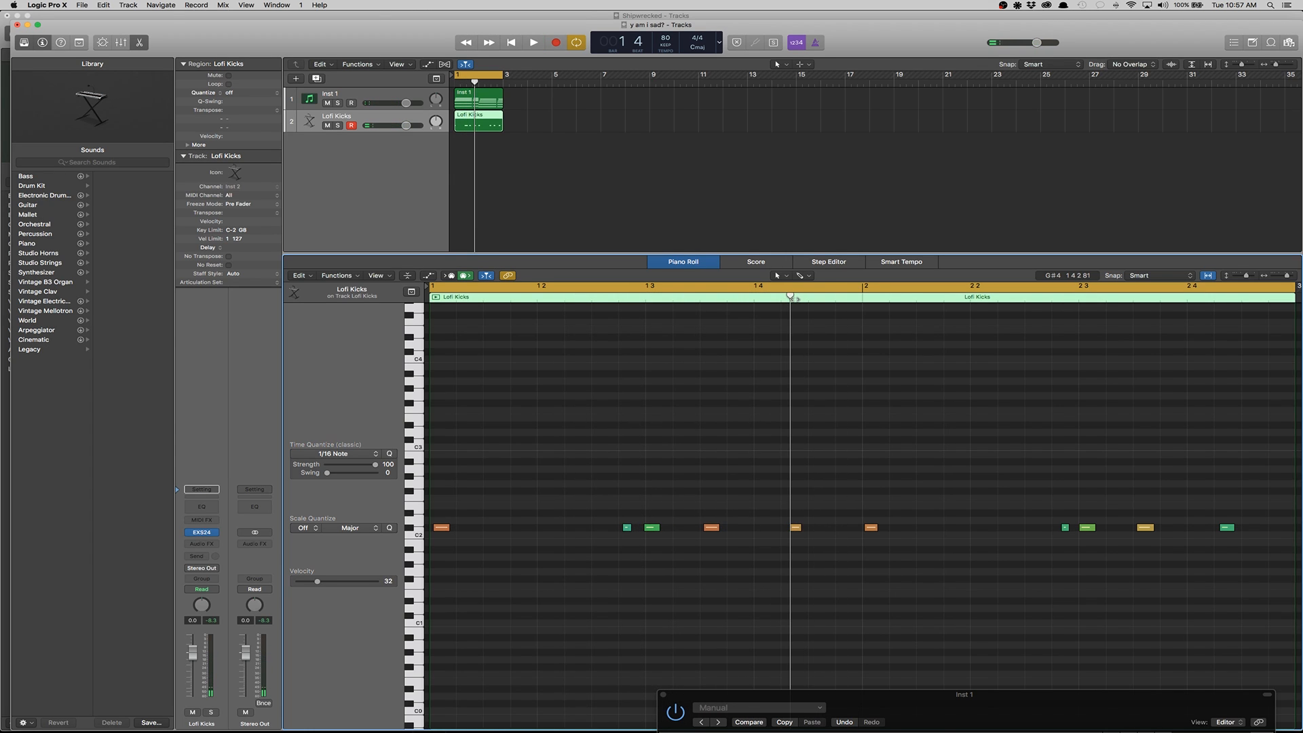
left_click(487, 107)
left_click_drag(808, 568, 790, 402)
left_click_drag(756, 556, 772, 388)
left_click(770, 349)
key("space")
key("space")
- Select the notes of the second chord's repeat in the last beat of bar 2, checking them against the kicks
left_click(480, 122)
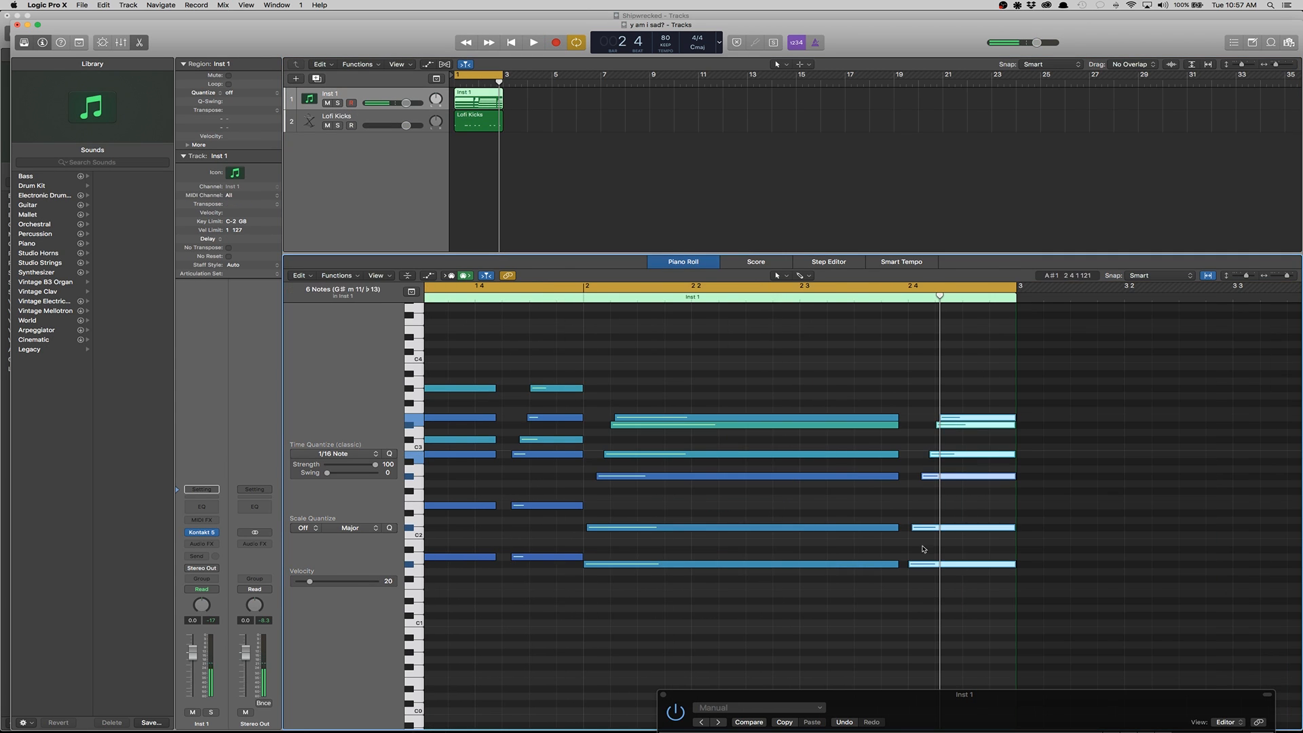
left_click_drag(913, 576, 930, 417)
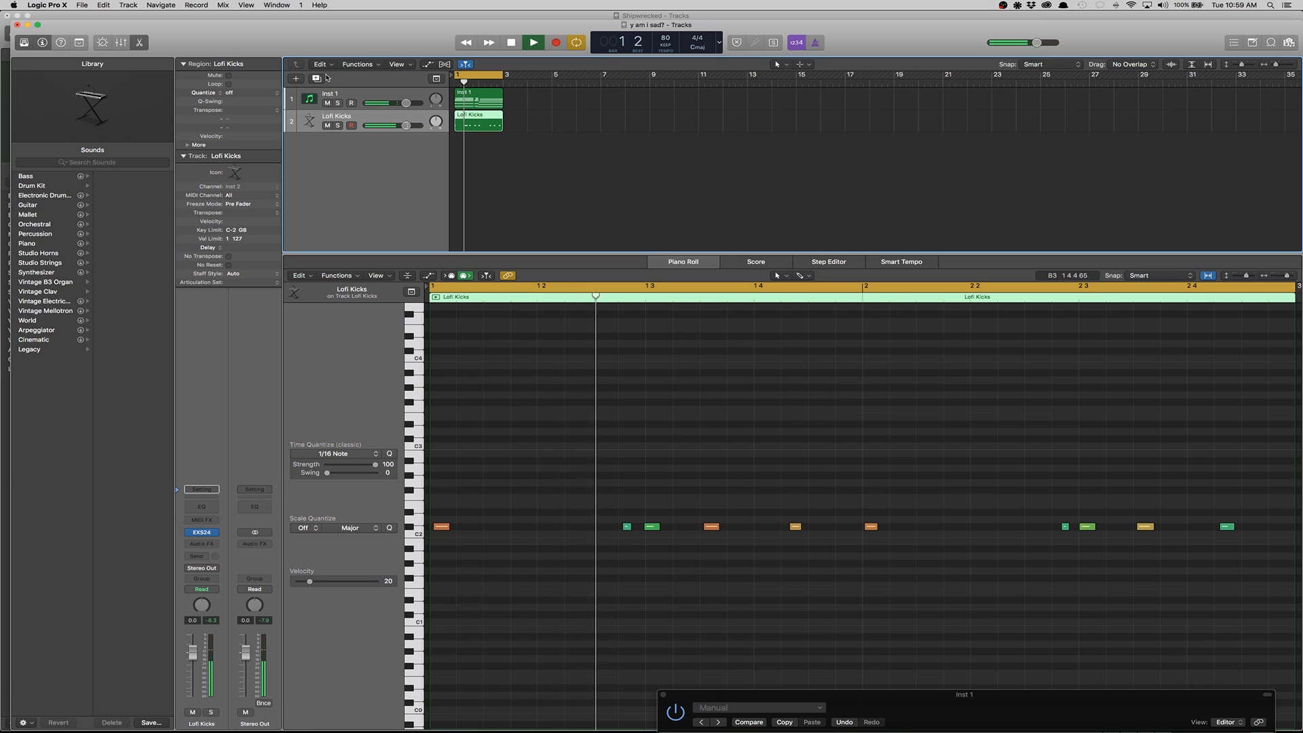
- Duplicate the Lofi Kicks track as an empty third track and enlarge the project window to fill the screen
left_click(317, 78)
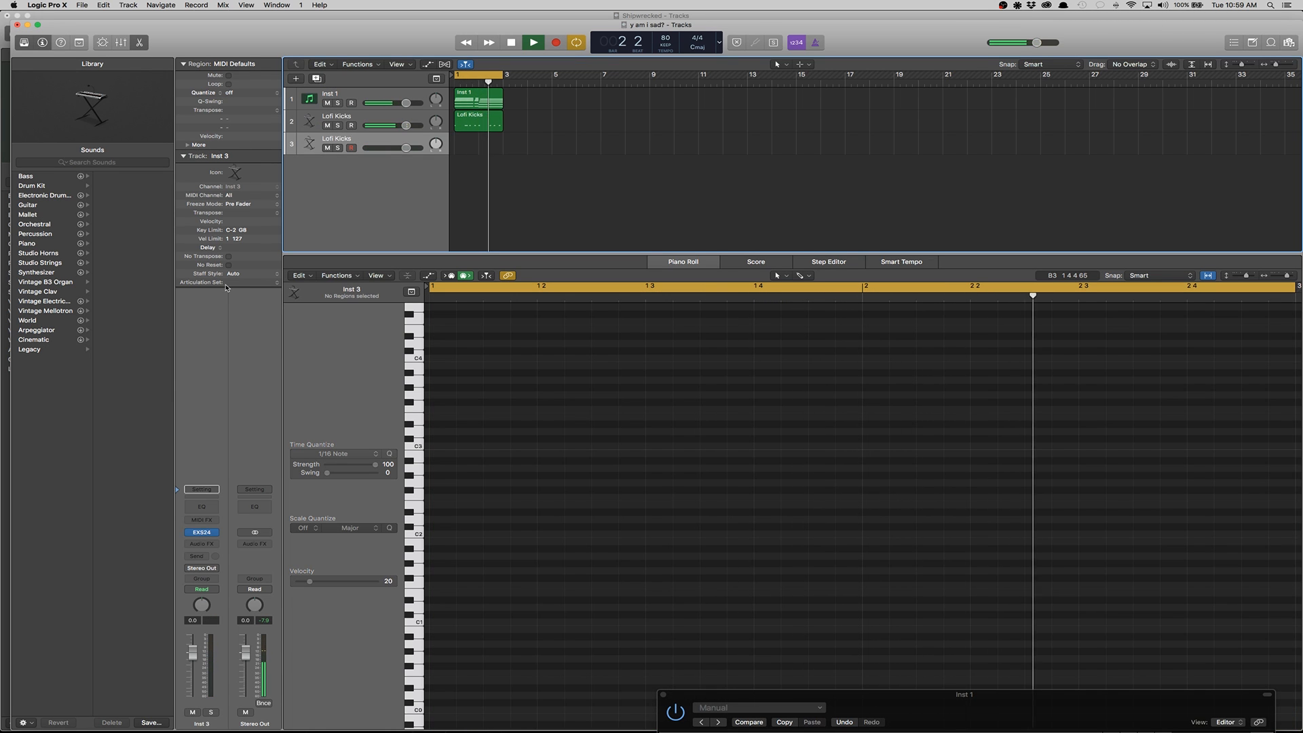
left_click_drag(183, 39, 175, 25)
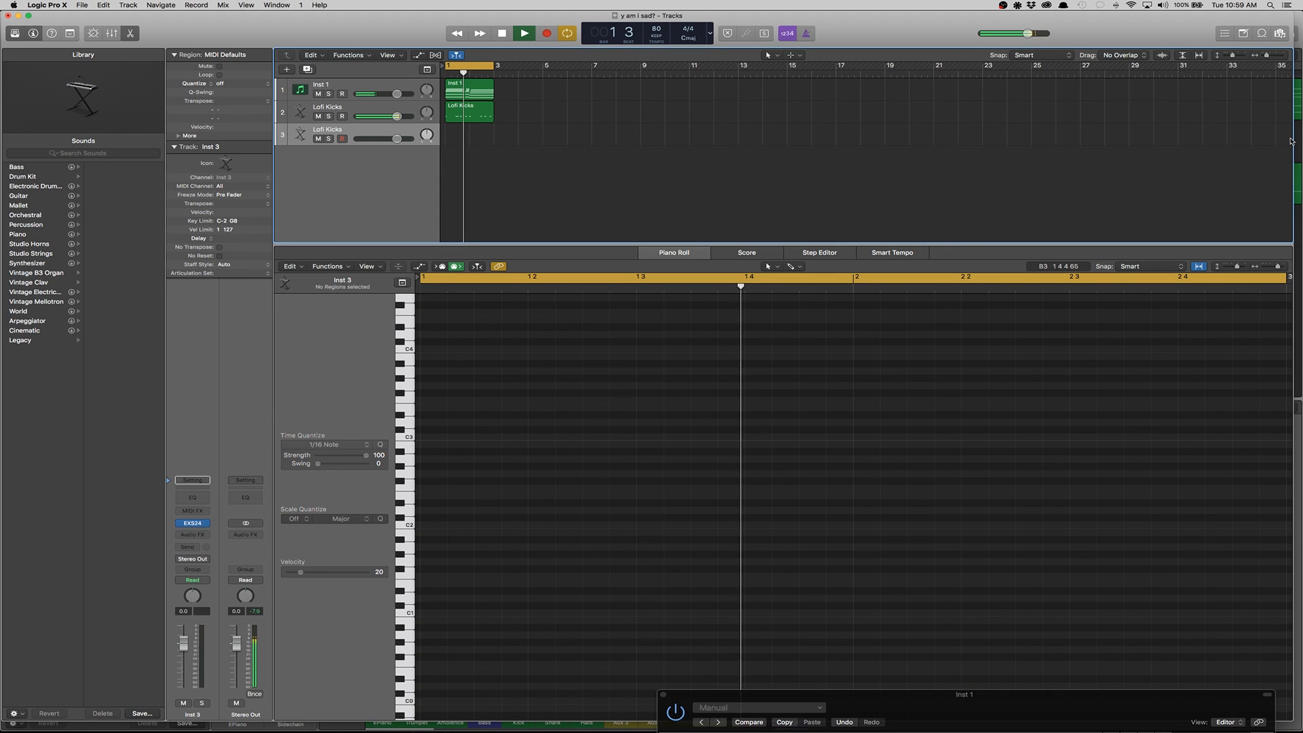
left_click_drag(1296, 137, 1300, 137)
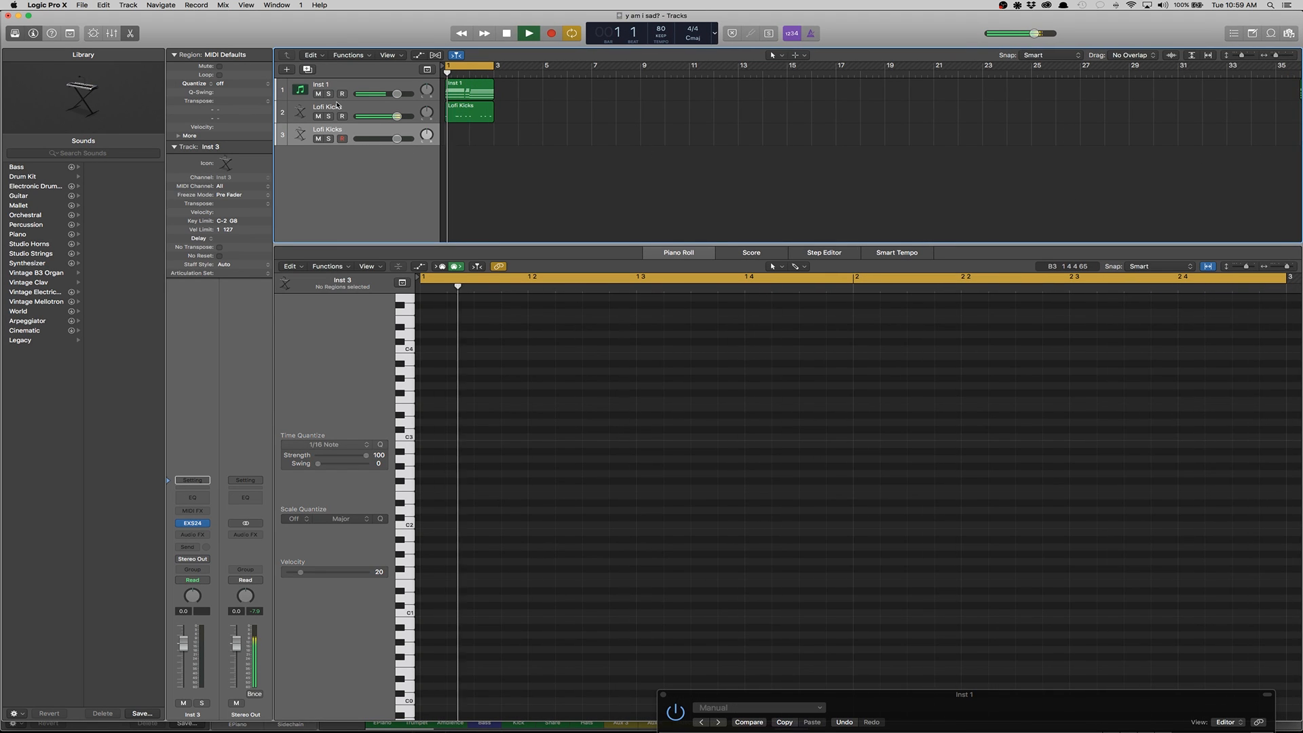
- Rename the electric piano track to Keys, the first kick track to Kick and the empty third track to Snare
double_click(320, 85)
type("k")
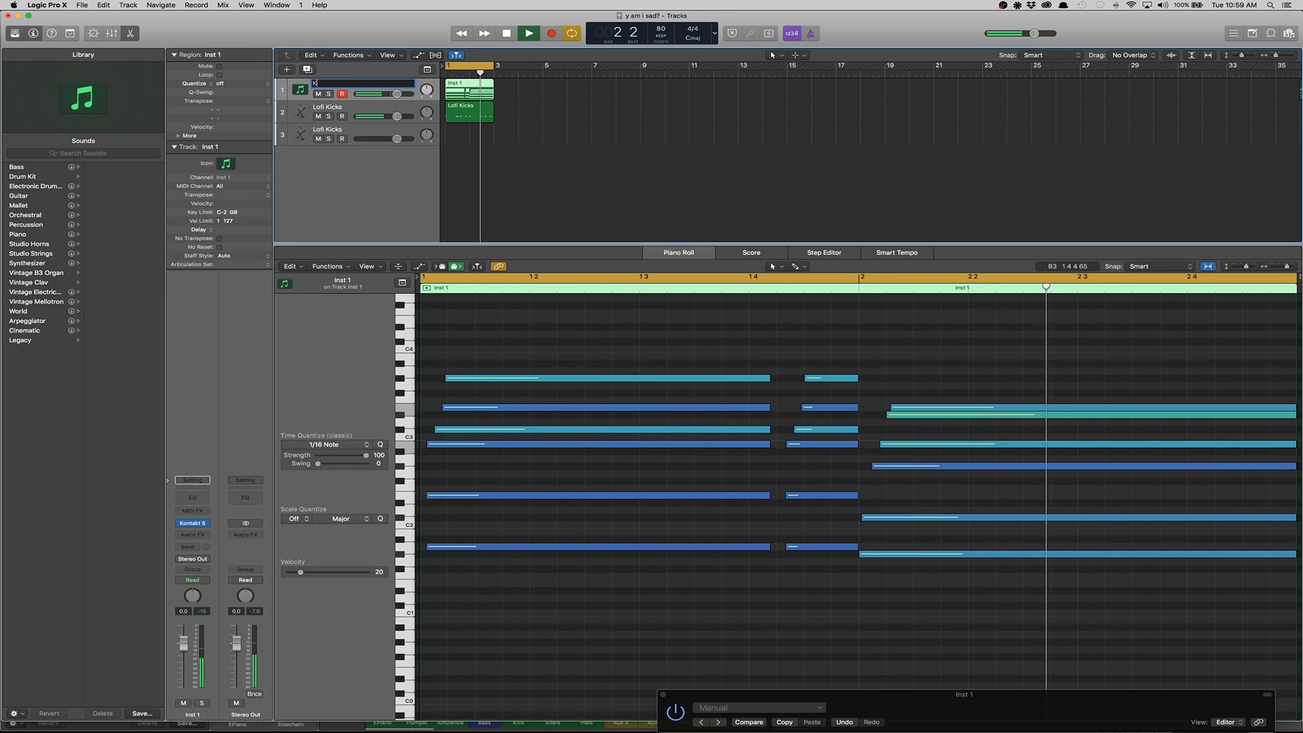
double_click(328, 106)
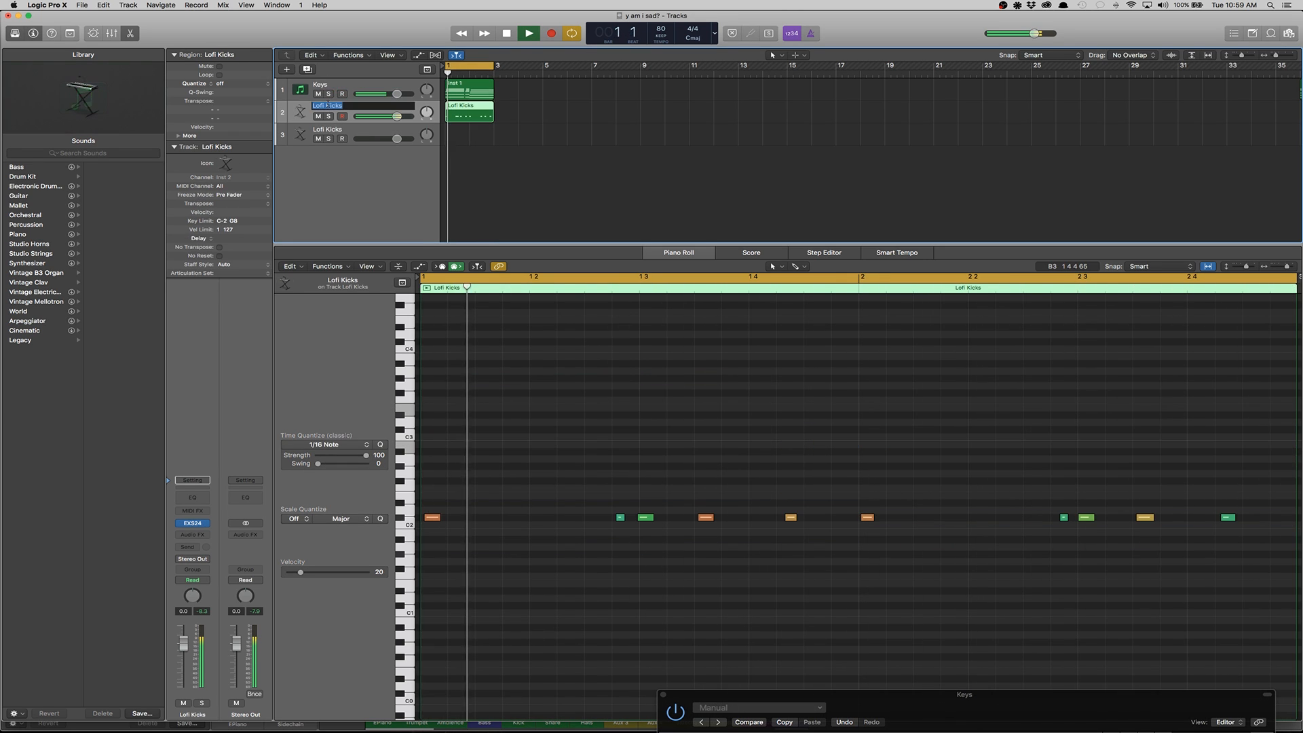
type("Kick")
key("Return")
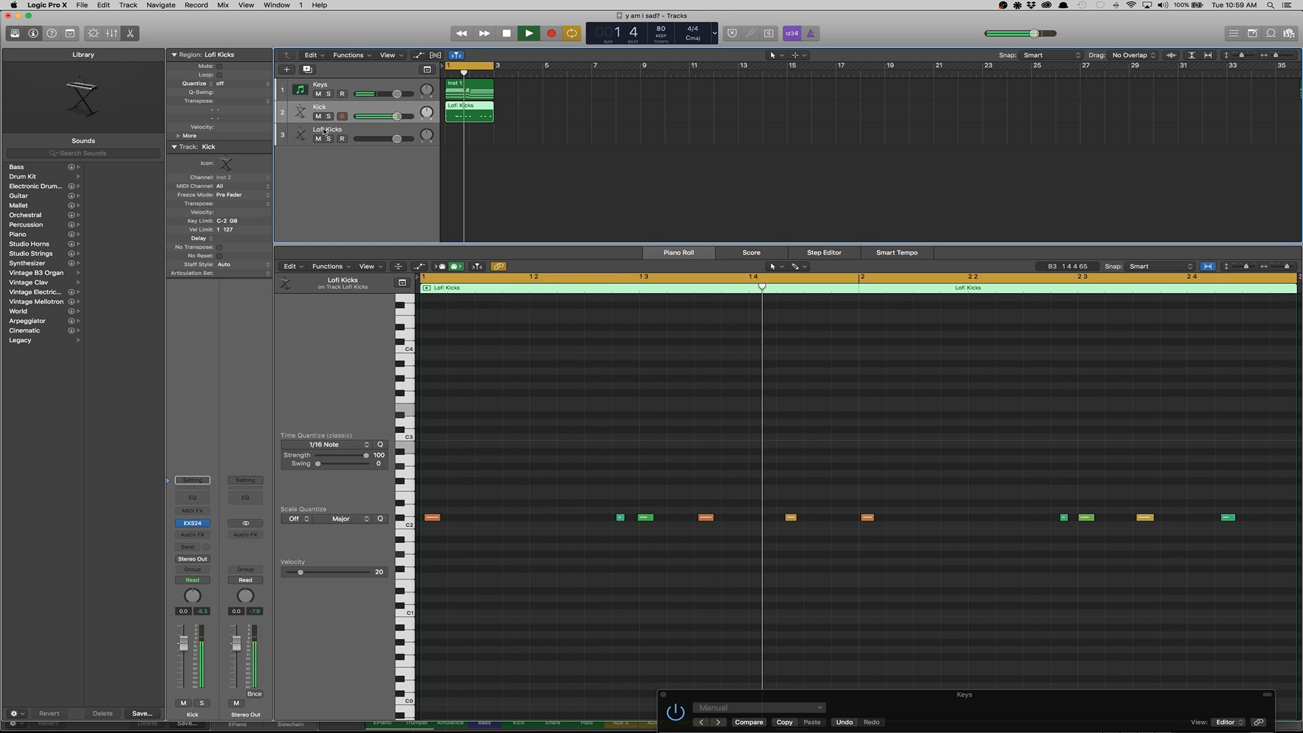
double_click(325, 129)
type("Snare")
key("Return")
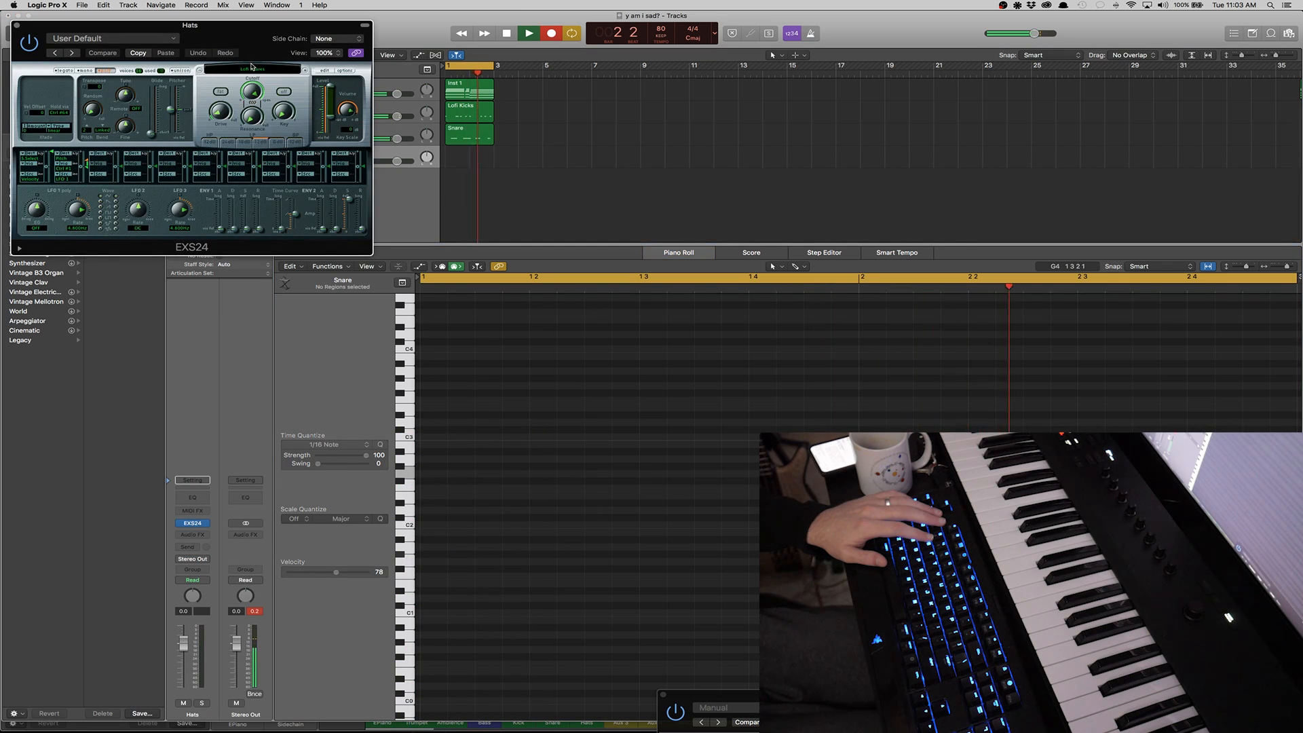
- Load the Lofi Hats instrument into the Hats track's EXS24 sampler and close the sampler window
left_click(252, 68)
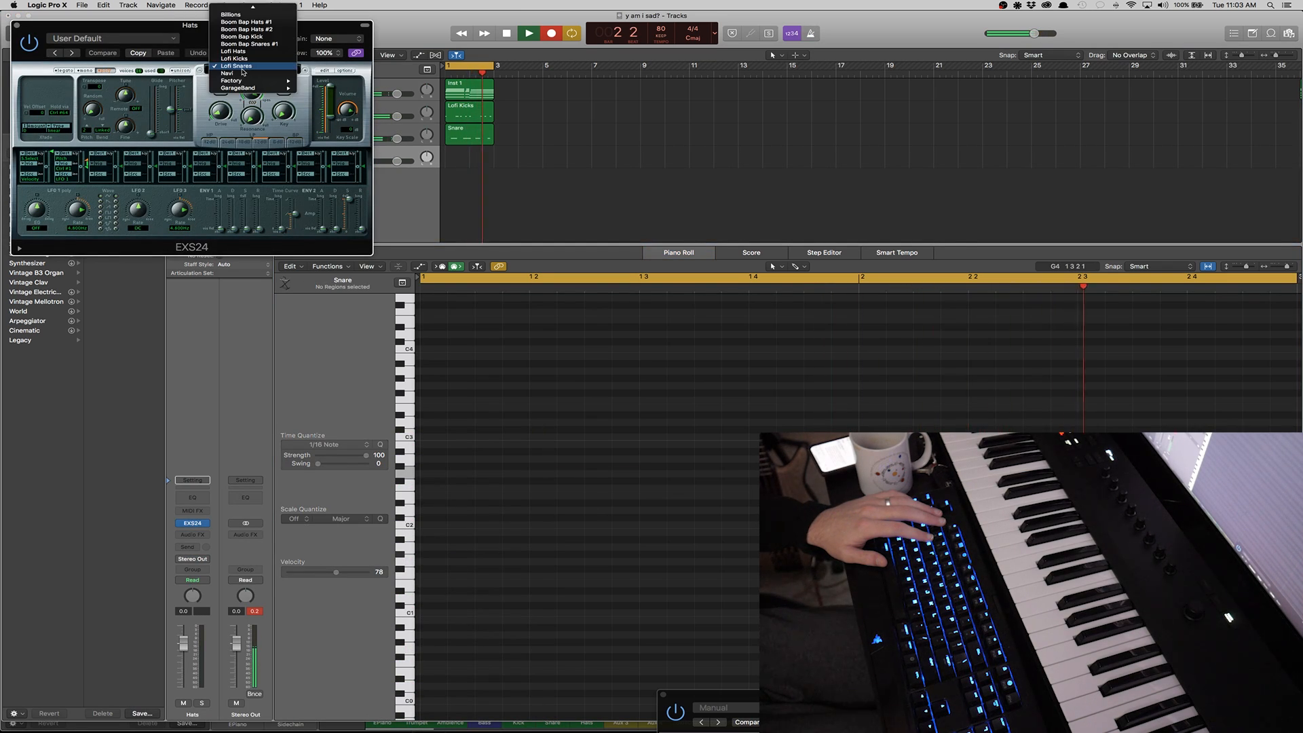
left_click(251, 52)
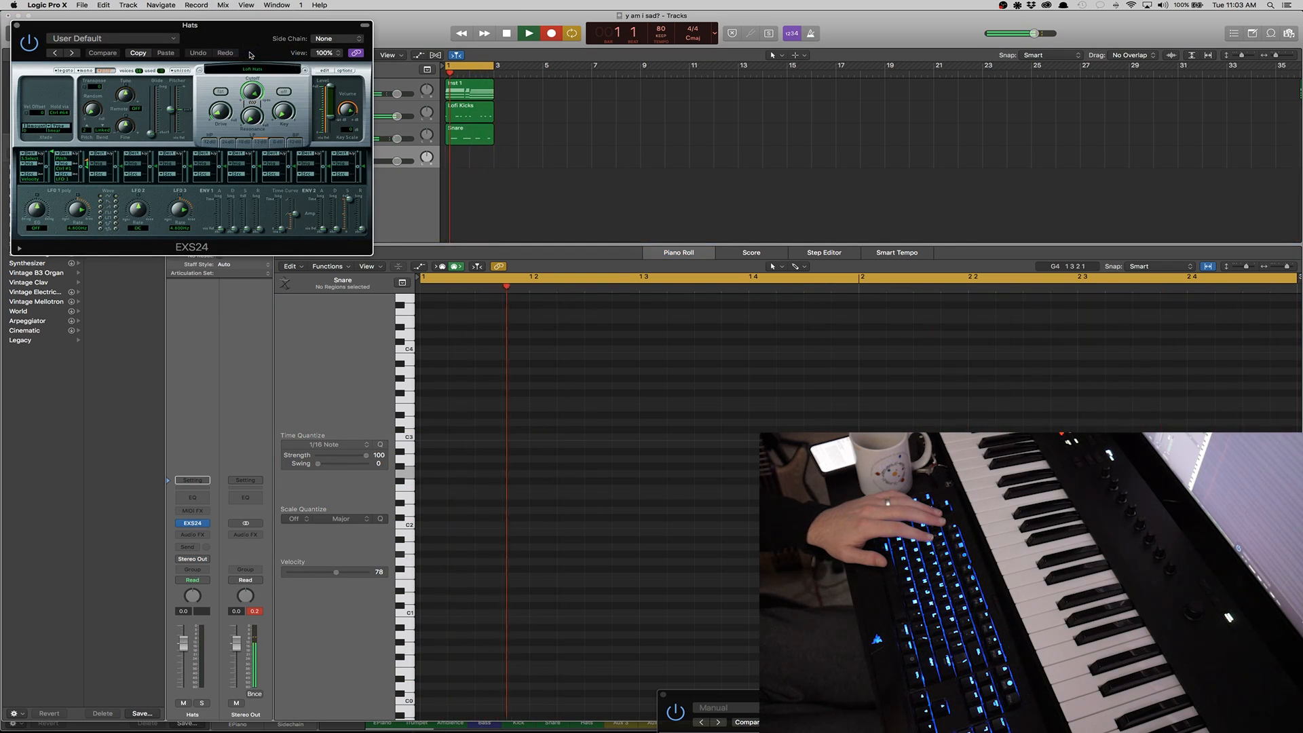
left_click(17, 26)
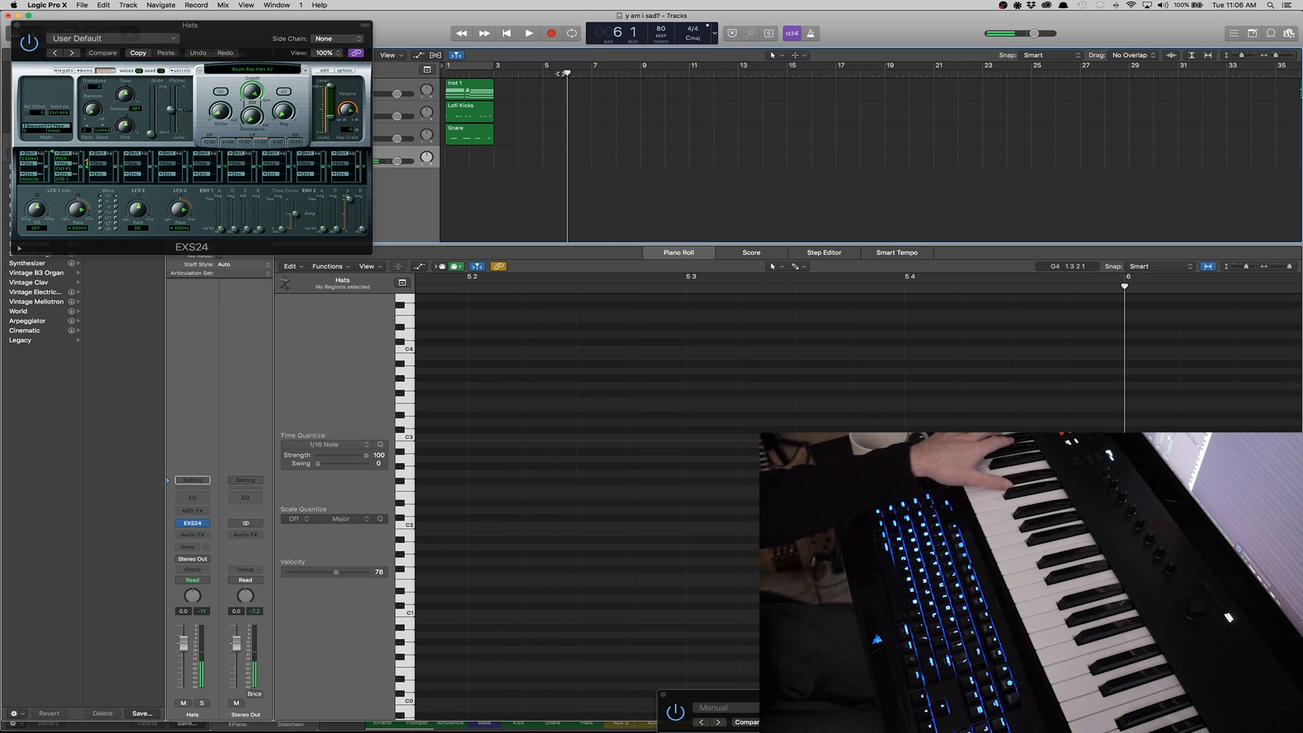
- Record a short hi-hat part on the Hats track around bar 5 and move the Keys plug-in window clear of the notes
key("r")
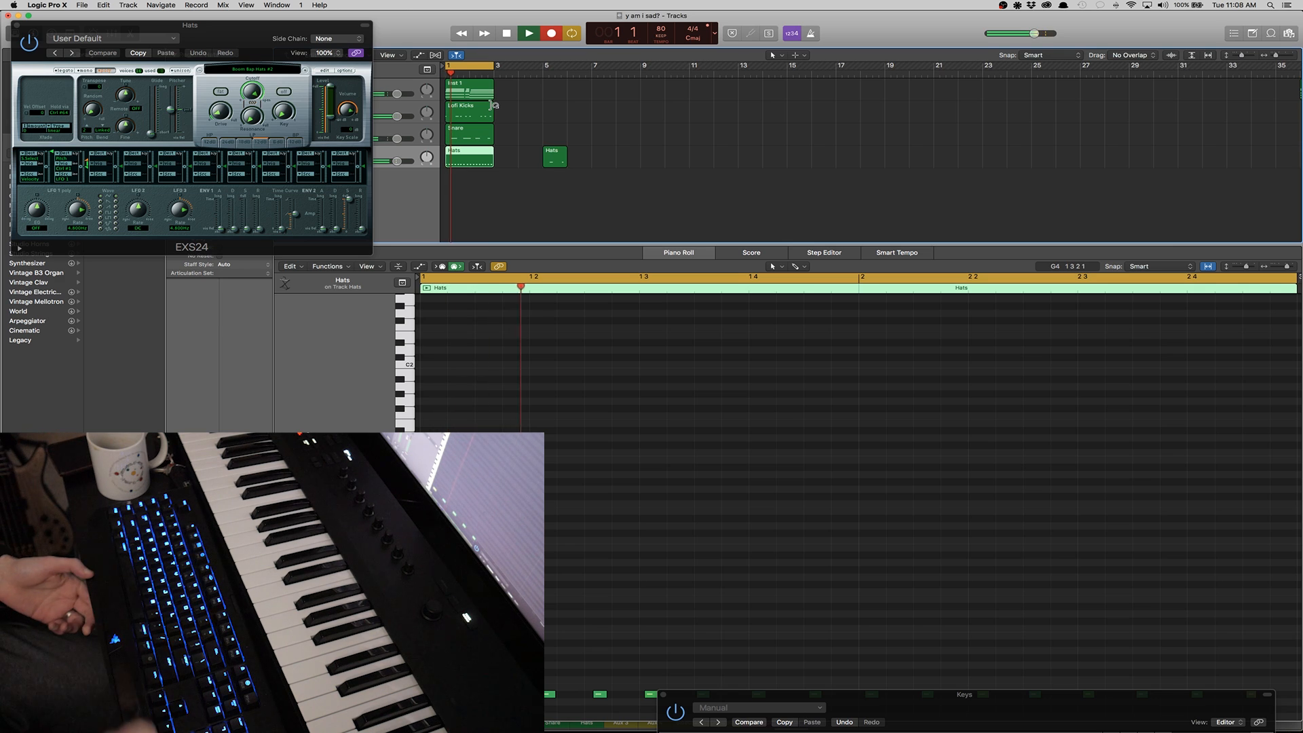
scroll(648, 479, "down", 1)
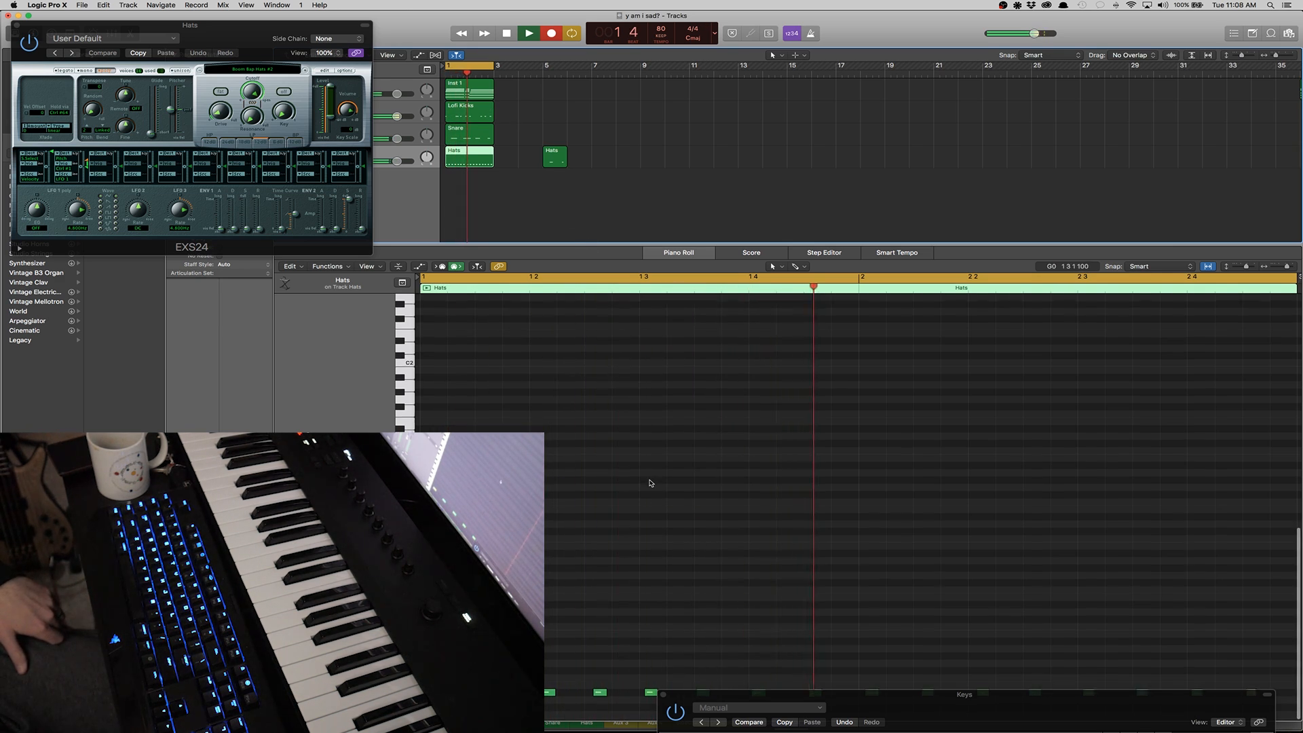
left_click_drag(917, 698, 914, 713)
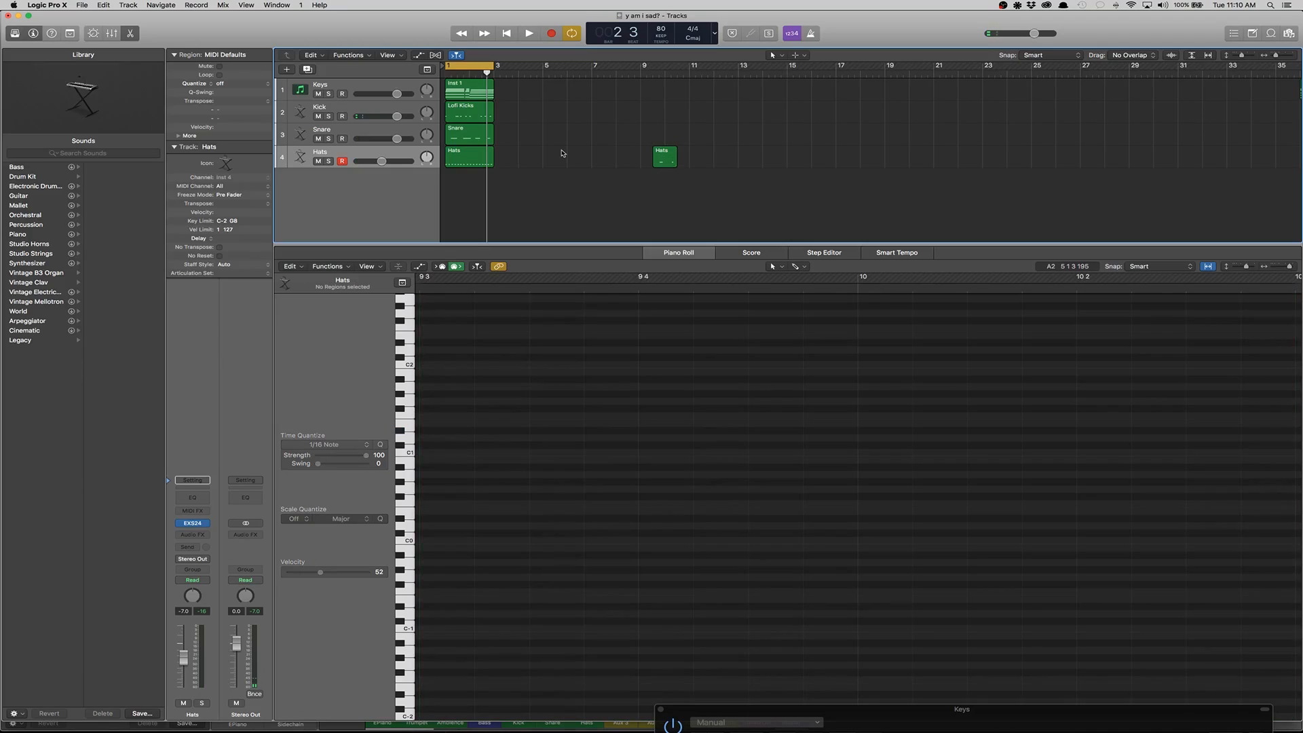
- Move the kick, snare and hats regions to start at bar 5, and loop the keys and drums out to bar 9
left_click_drag(468, 112, 567, 112)
left_click(489, 91)
left_click_drag(491, 88, 639, 90)
left_click_drag(611, 176, 578, 112)
left_click_drag(588, 107, 639, 108)
- Extend the cycle range to bar 9 and play the arrangement from the start
left_click_drag(494, 66, 639, 69)
key("space")
left_click(372, 153)
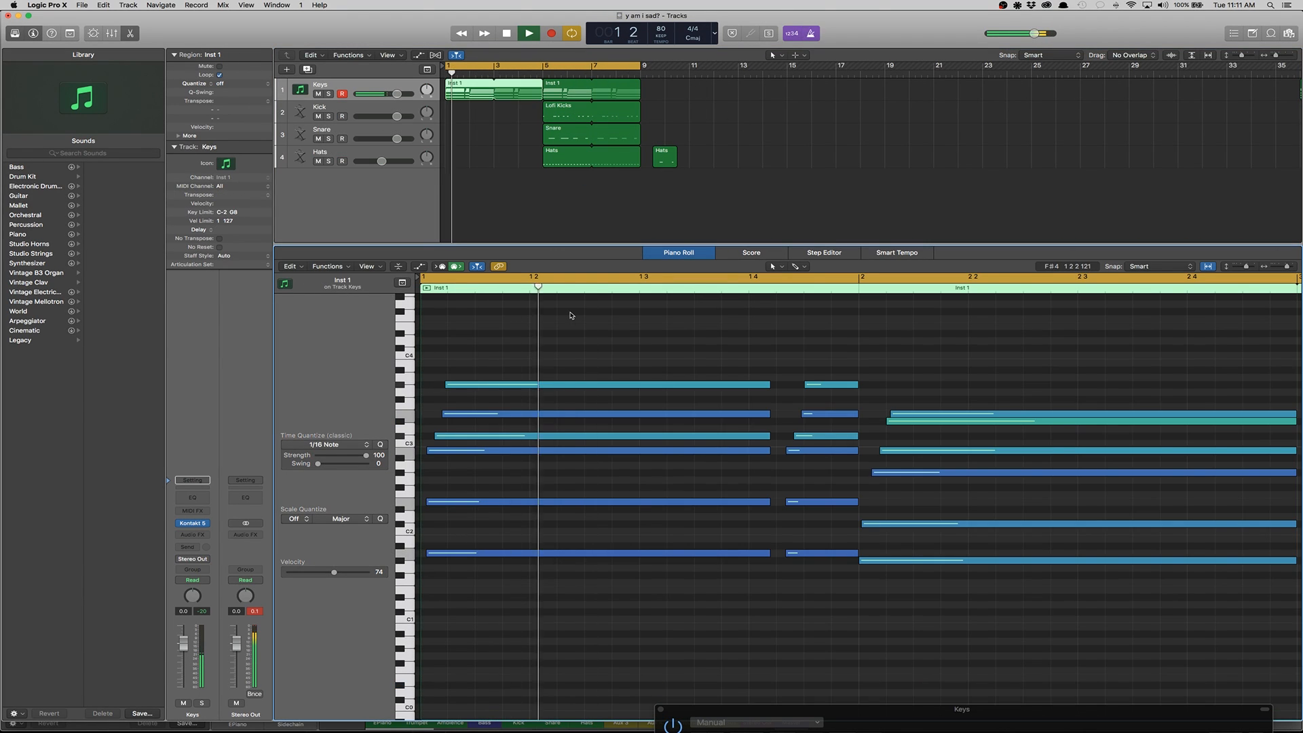
- Shorten the first chord of the opening Keys region and extend its repeat forward to start on beat 4 of bar 1
key("space")
left_click_drag(769, 553, 731, 551)
left_click_drag(836, 361, 751, 552)
left_click(782, 618)
key("space")
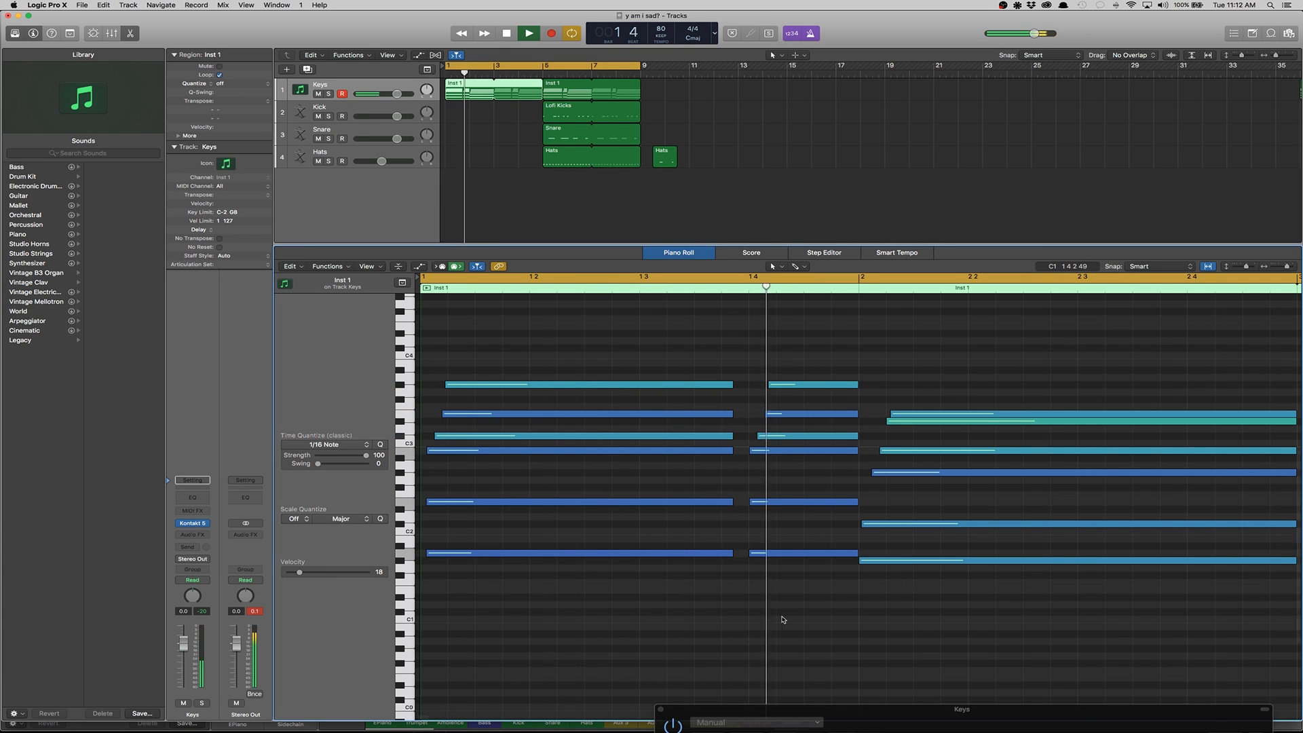
- Extend the cycle range to bar 13 and play back the arrangement
scroll(882, 563, "right", 5)
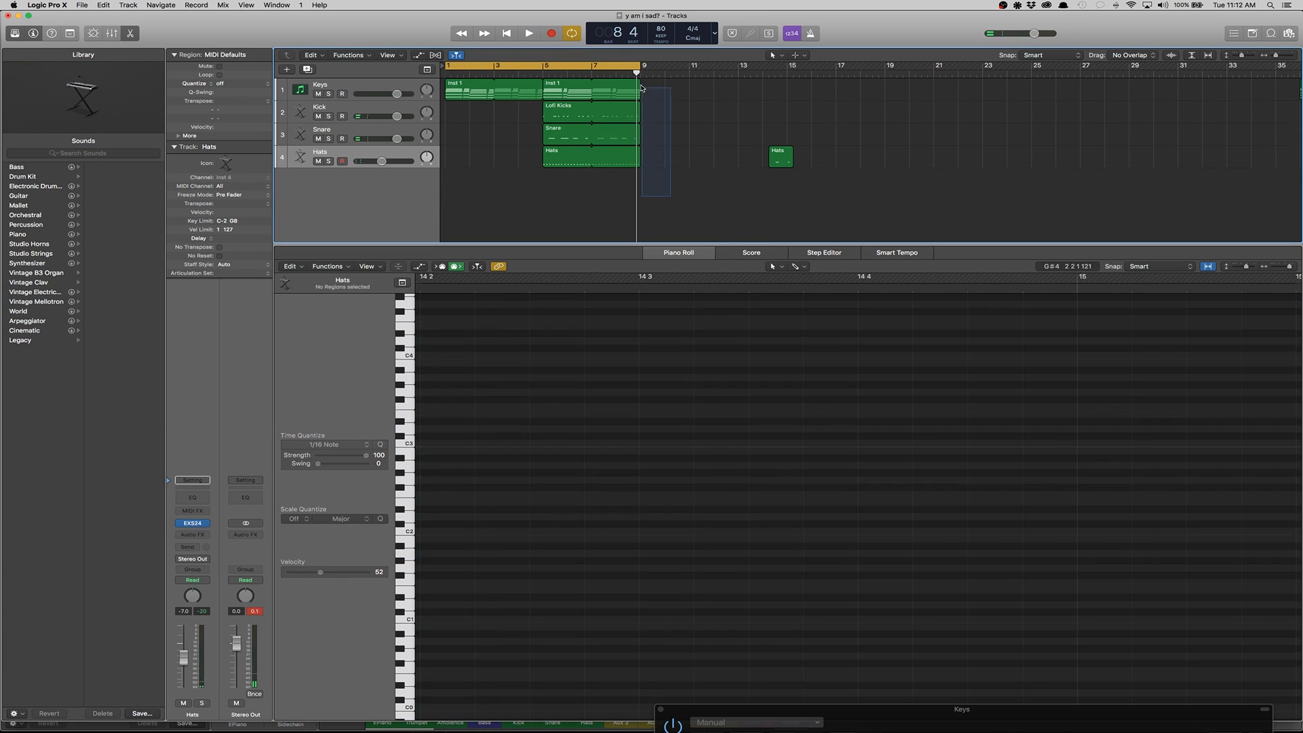
left_click_drag(640, 65, 738, 65)
key("space")
left_click(706, 200)
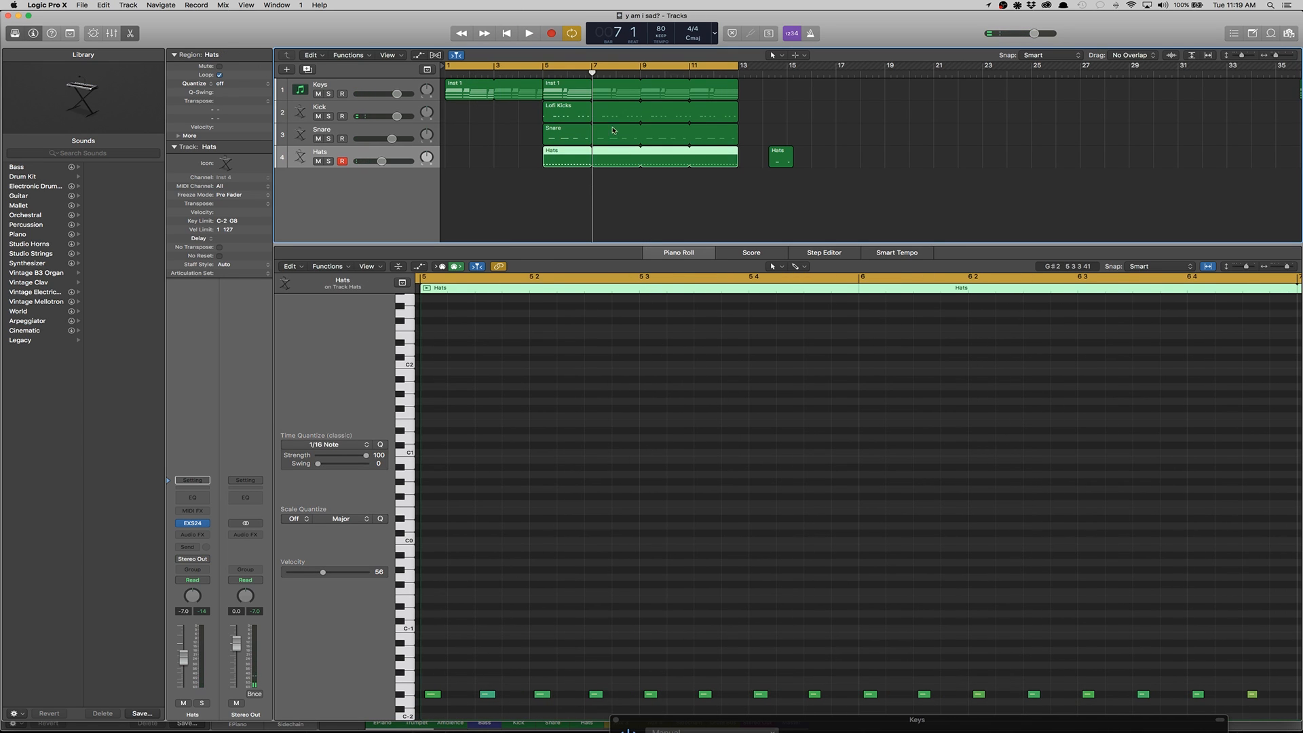
- Turn off cycling, audition bar 6 of the Hats region, and raise the hit on beat 4 by three octaves
key("c")
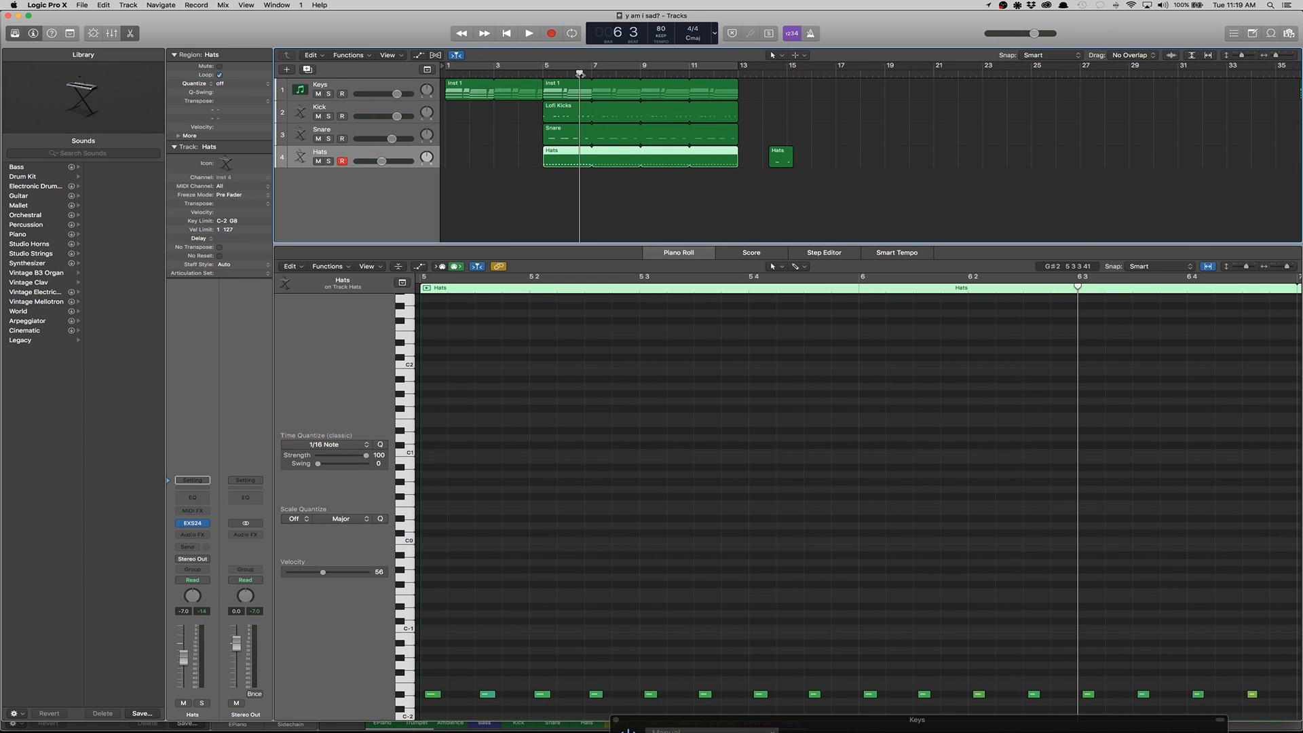
left_click_drag(576, 75, 568, 75)
key("space")
scroll(695, 432, "right", 2)
scroll(695, 432, "right", 2)
key("space")
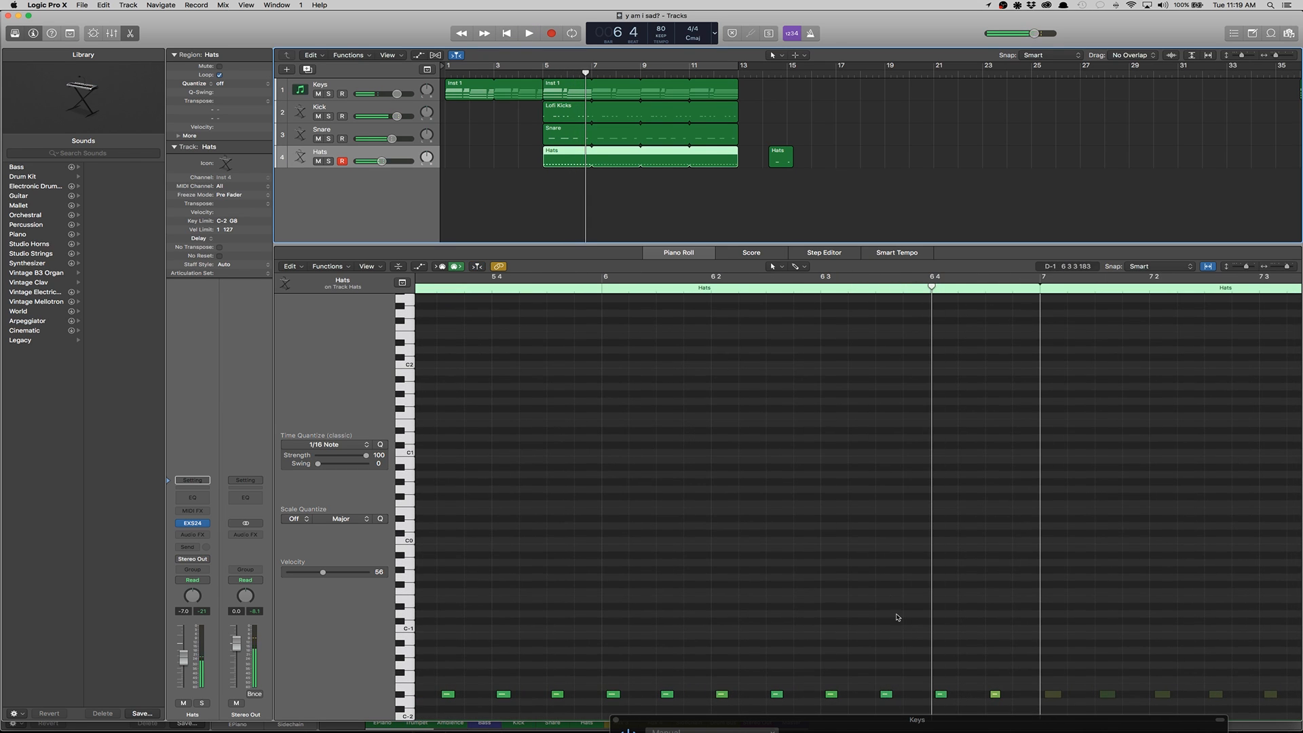
scroll(910, 638, "up", 1)
left_click(941, 693)
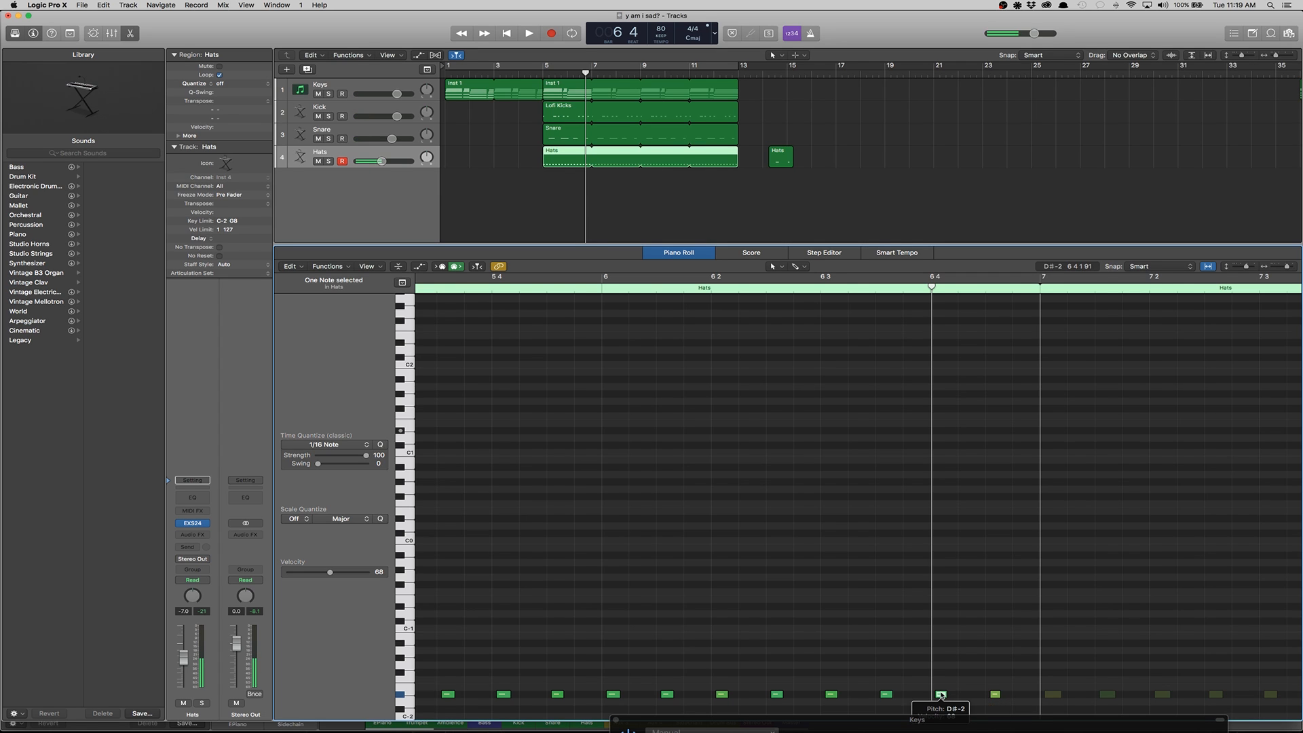
key("alt+Up")
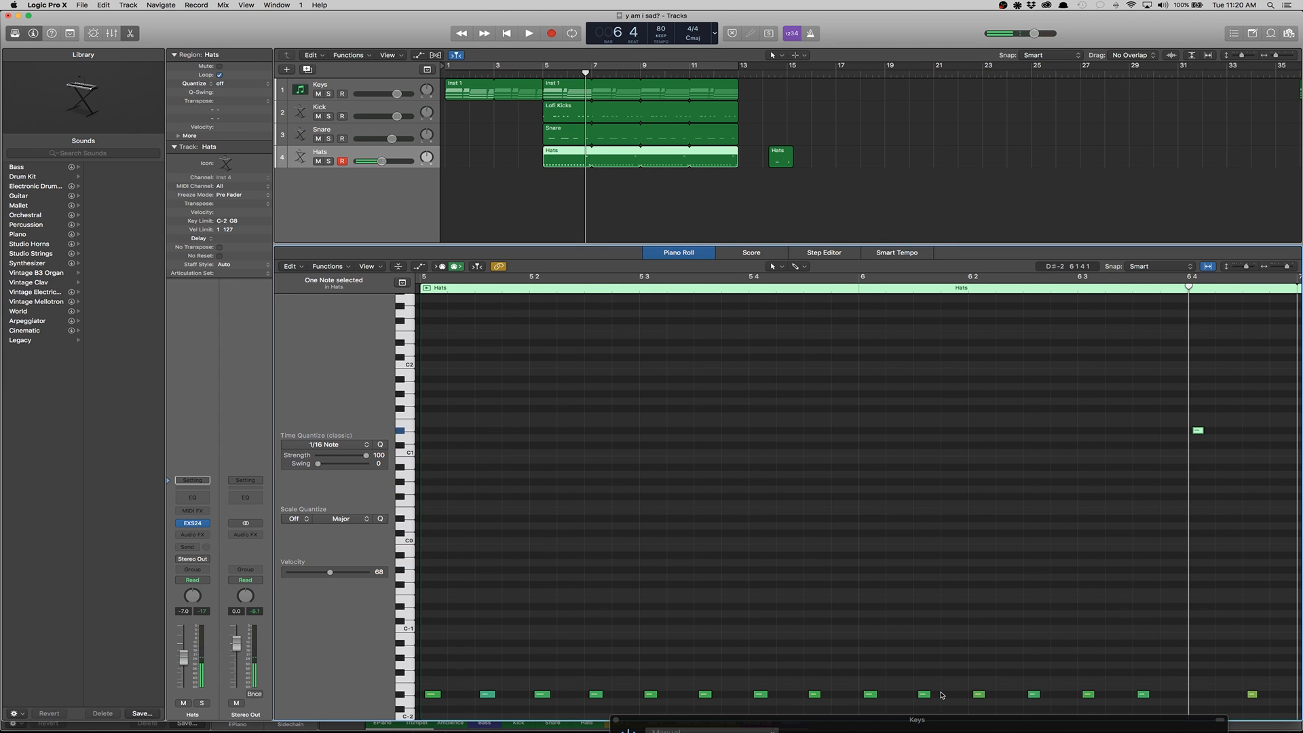
scroll(942, 694, "right", 5)
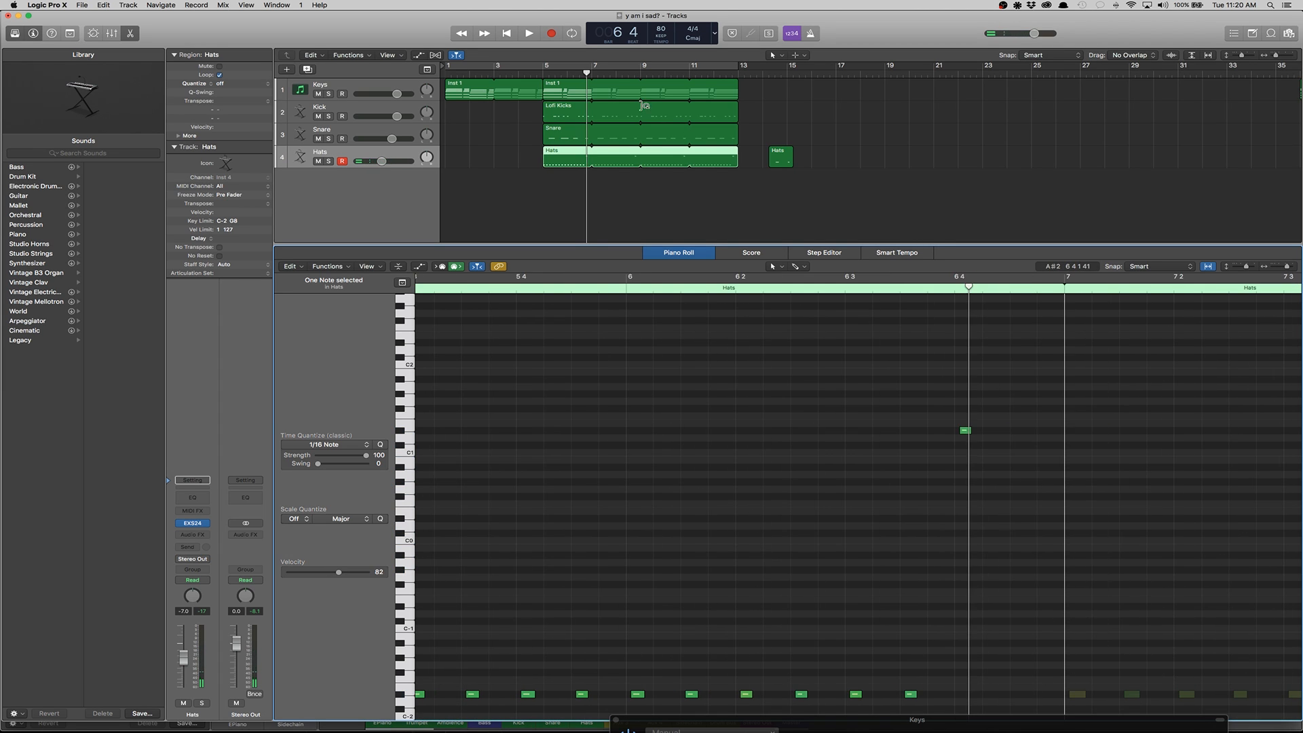
- Open the Lofi Kicks region at bar 5 and select the last kick of bar 6
key("Up")
left_click(567, 114)
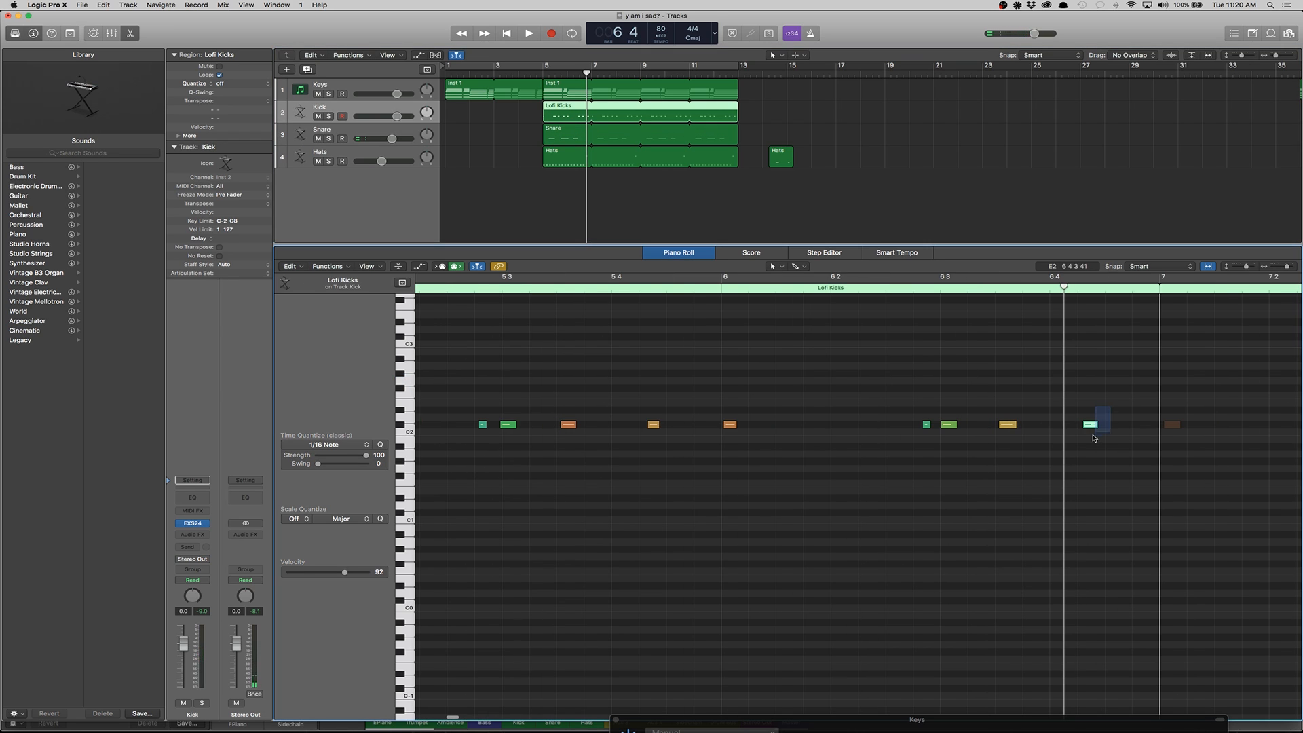
key("shift+space")
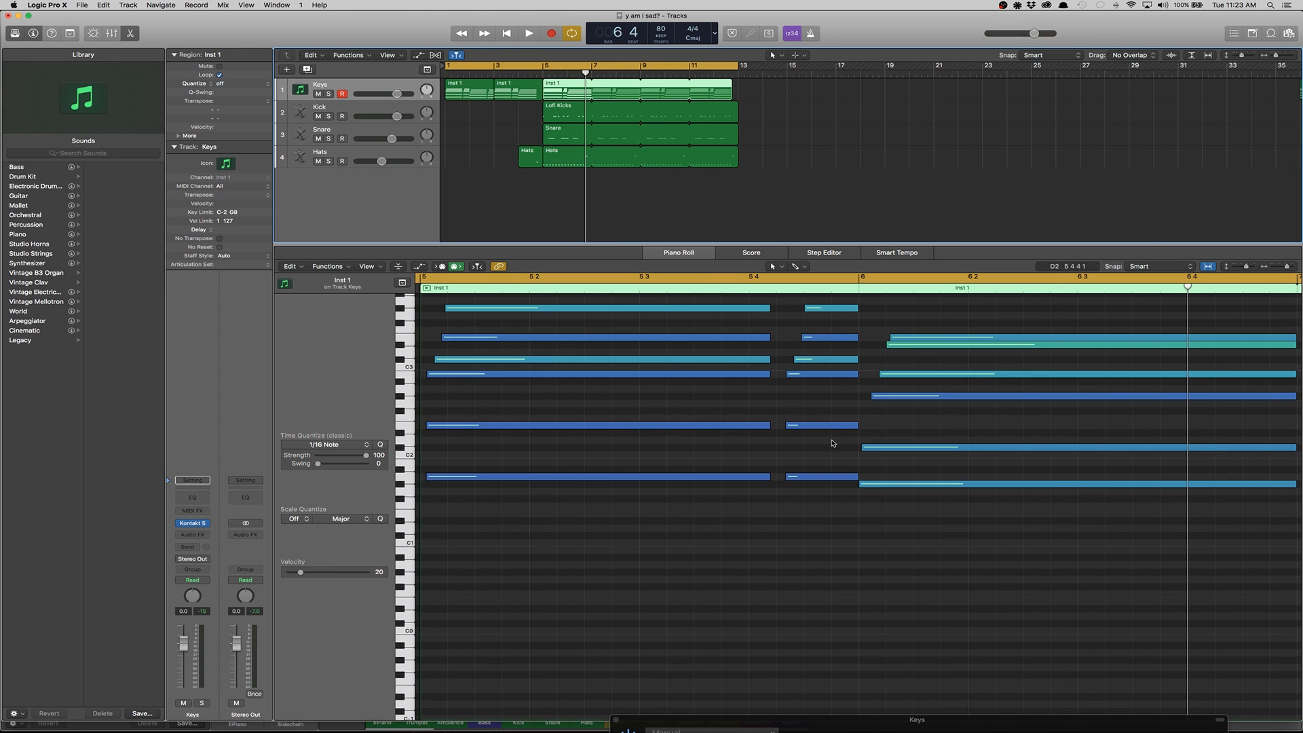
- Shorten the second chord of the Keys region at bar 5 so its notes end around beat 4 of bar 6
scroll(832, 443, "right", 3)
left_click_drag(1114, 570, 1031, 340)
left_click(1063, 360)
key("space")
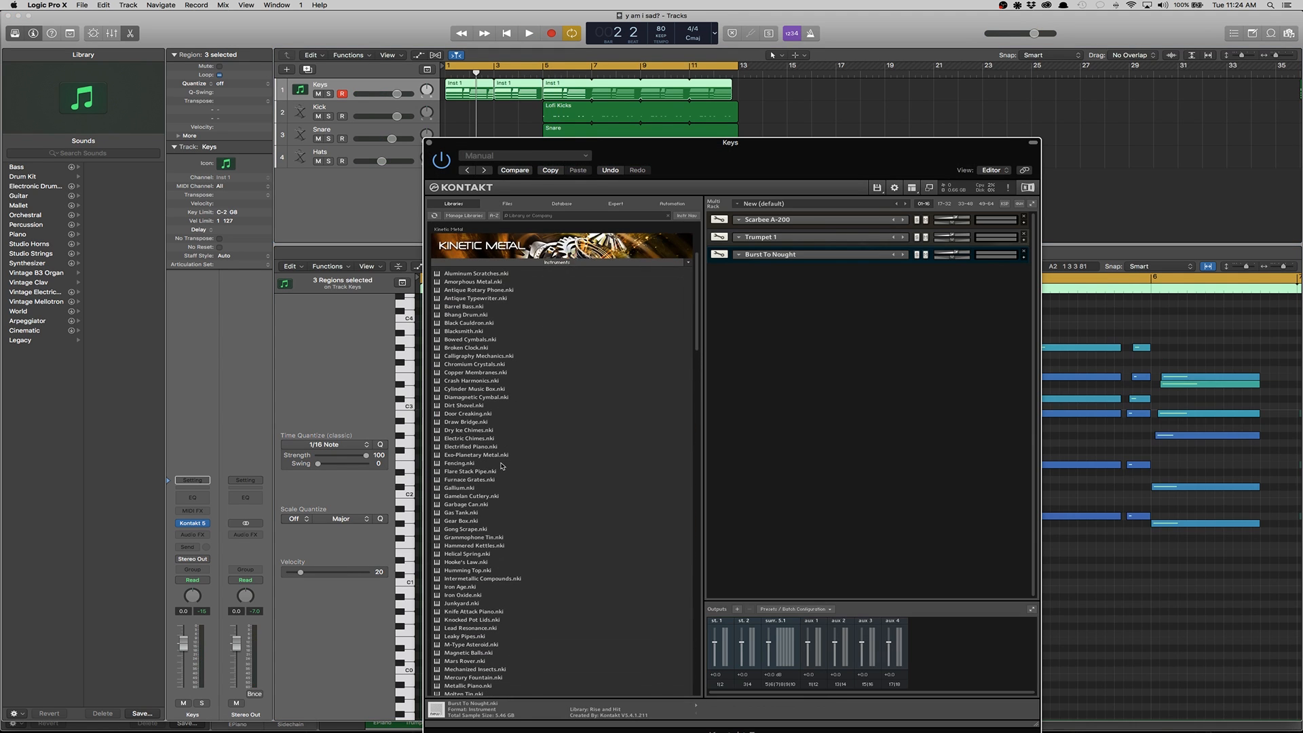
- Add the Ship Breaking instrument from the Kinetic Metal library to the Kontakt rack
scroll(502, 466, "down", 10)
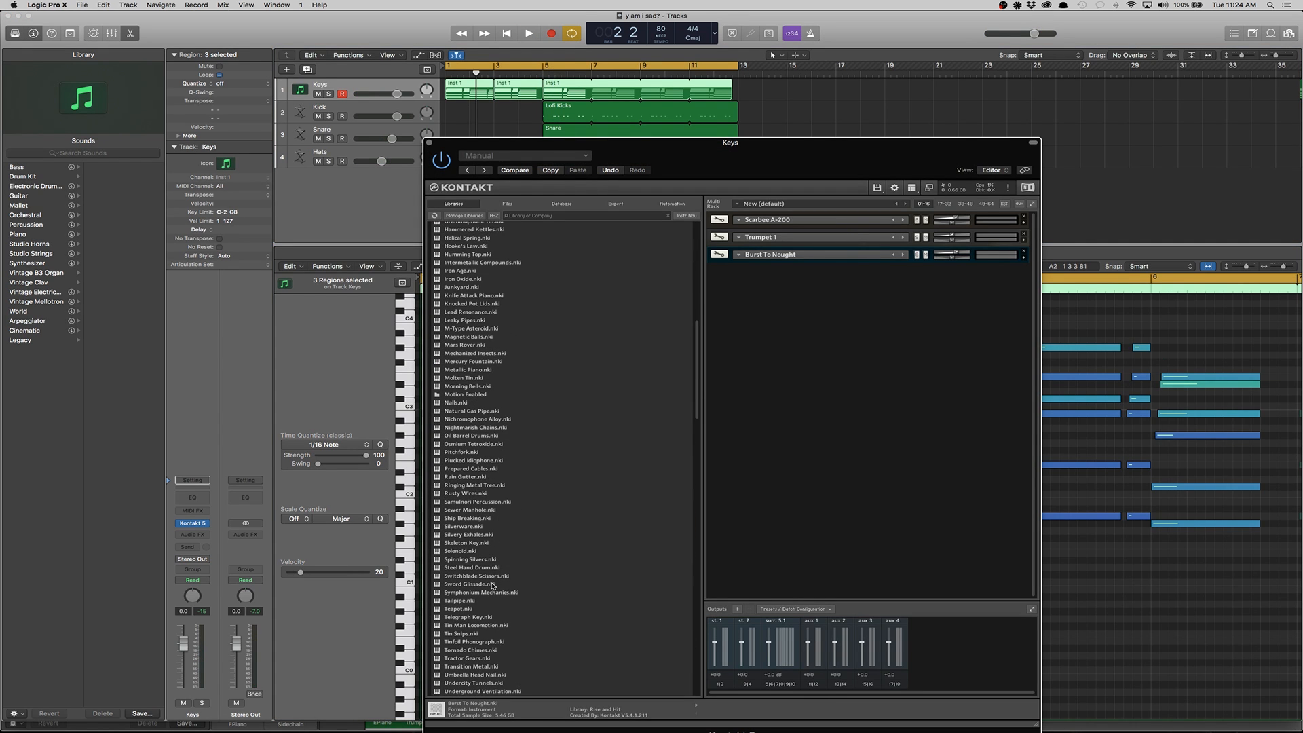
left_click_drag(479, 519, 799, 464)
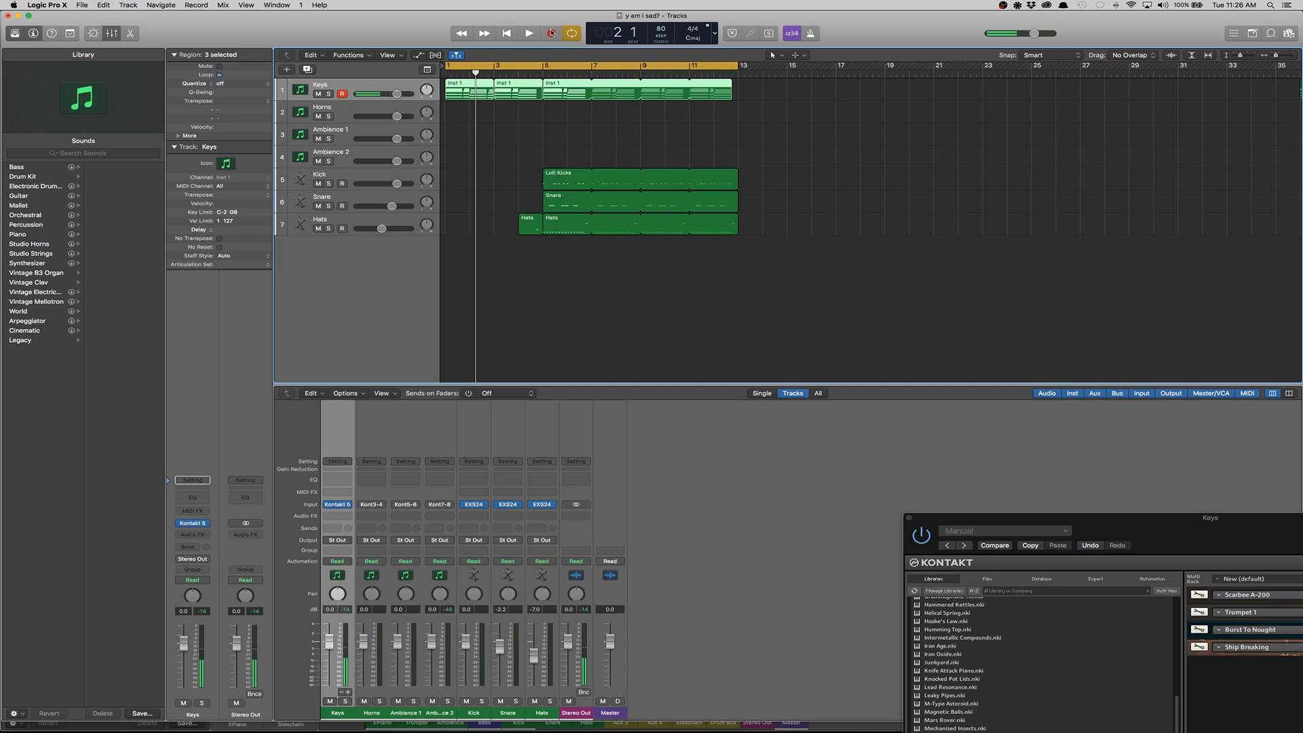
- Record an ambience part on the Ambience 2 track from bar 1
key("Down")
key("Down")
key("Down")
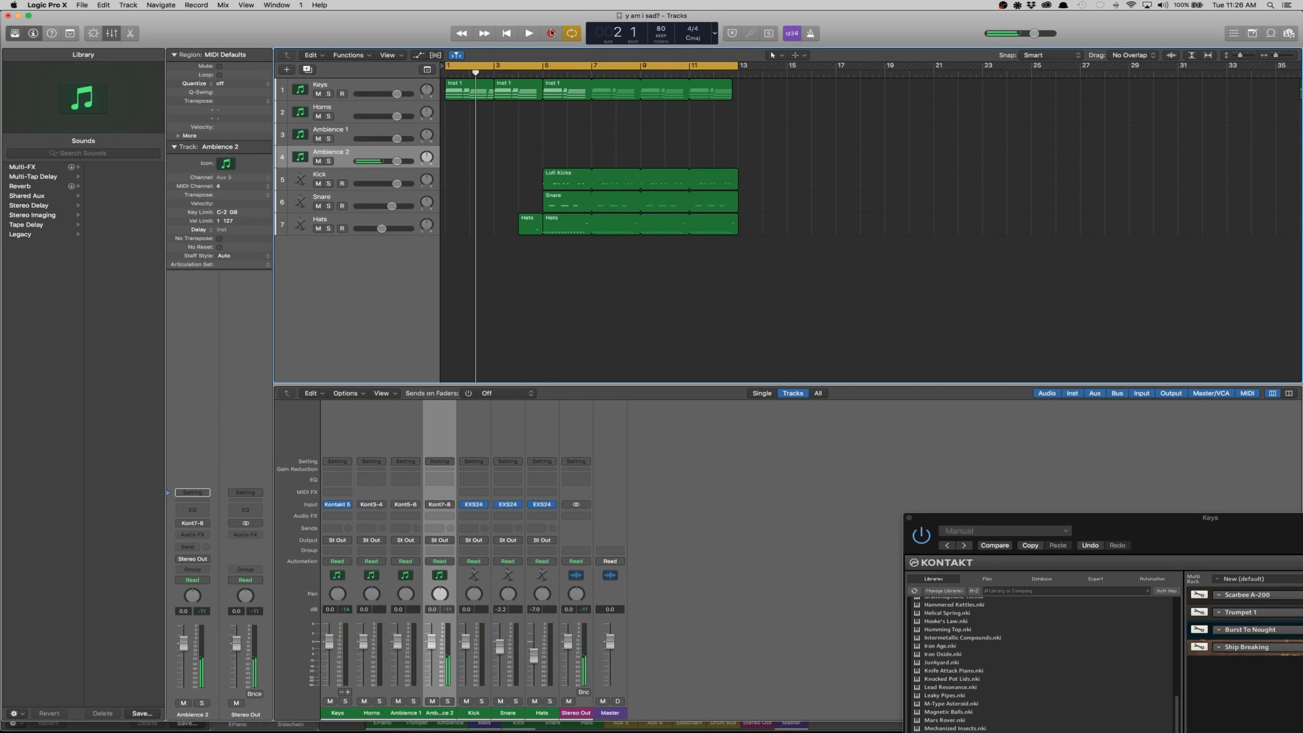
left_click(551, 32)
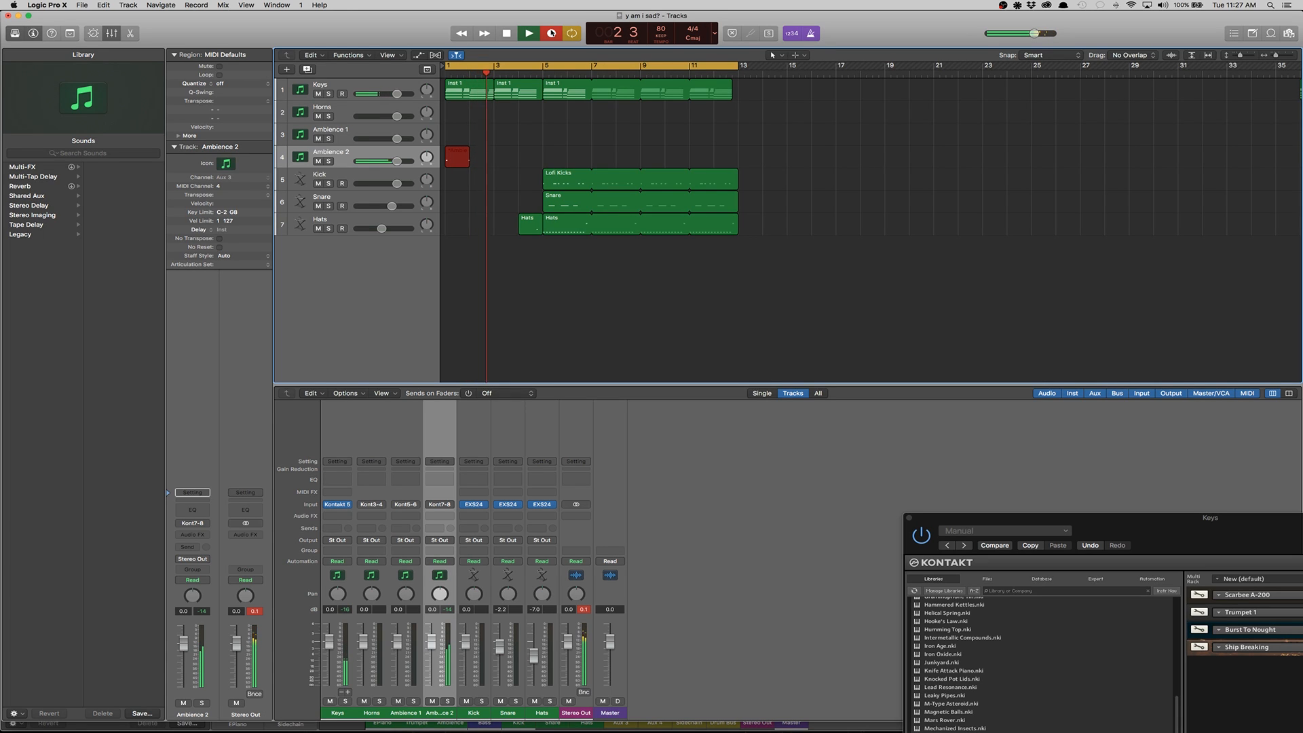
key("space")
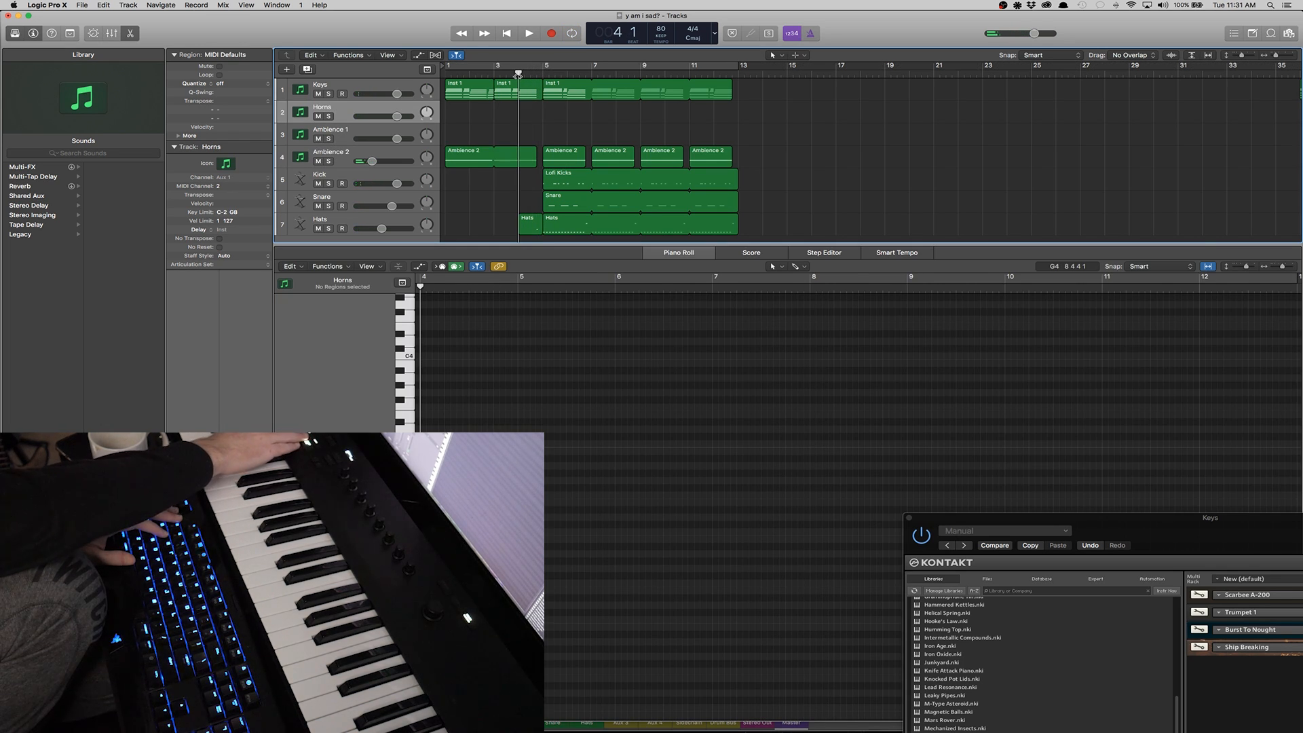
- Record a horn part on the Horns track starting at bar 4
key("r")
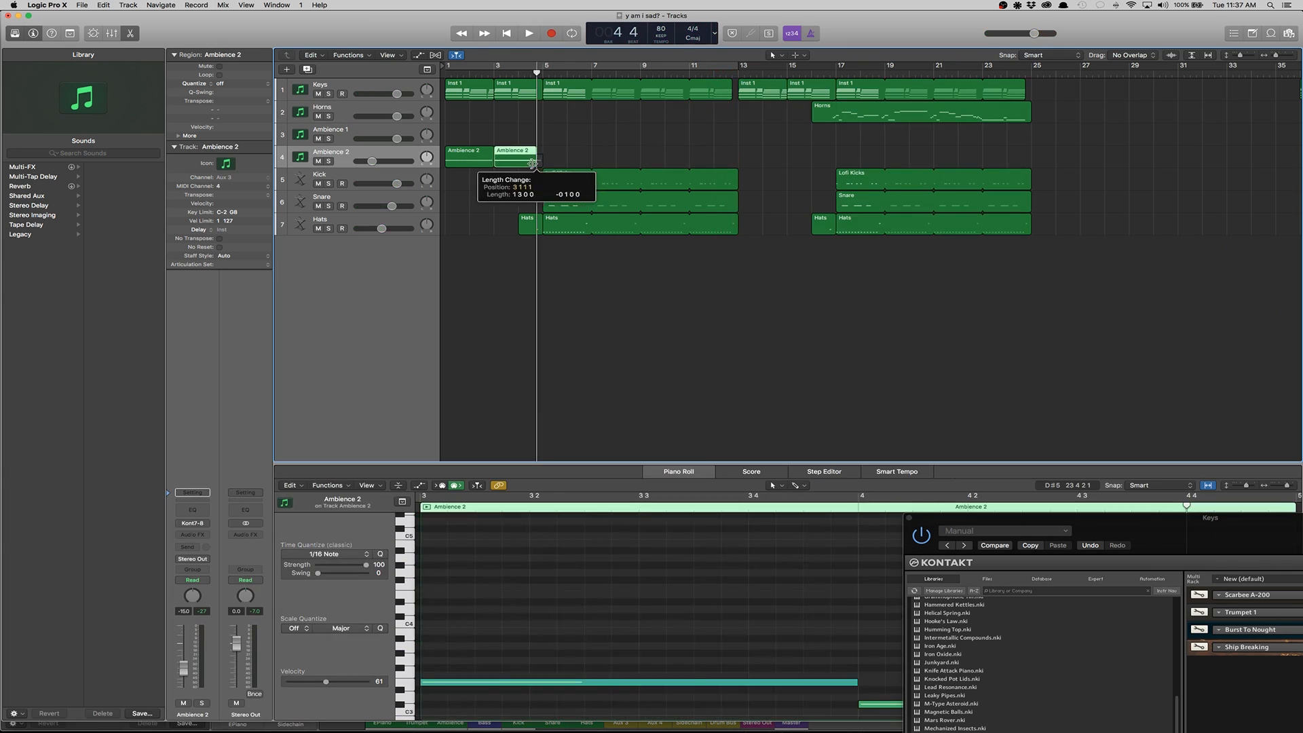
- Automate the Ambience 2 volume to drop from -15.0 dB to near silence between the region's end and bar 5, and play it back
left_click_drag(1239, 55, 1280, 54)
left_click(1191, 55)
left_click(798, 355)
left_click(790, 354)
left_click(785, 354)
left_click_drag(758, 354, 755, 398)
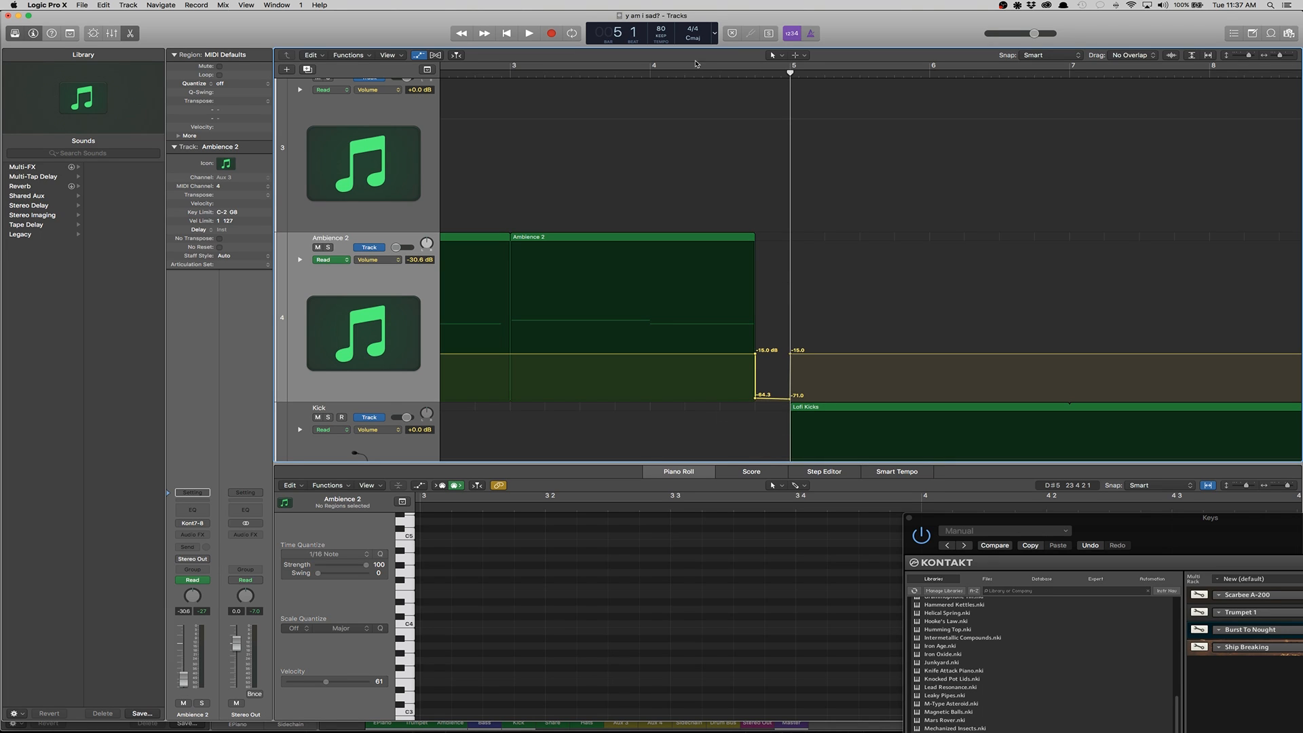
double_click(649, 74)
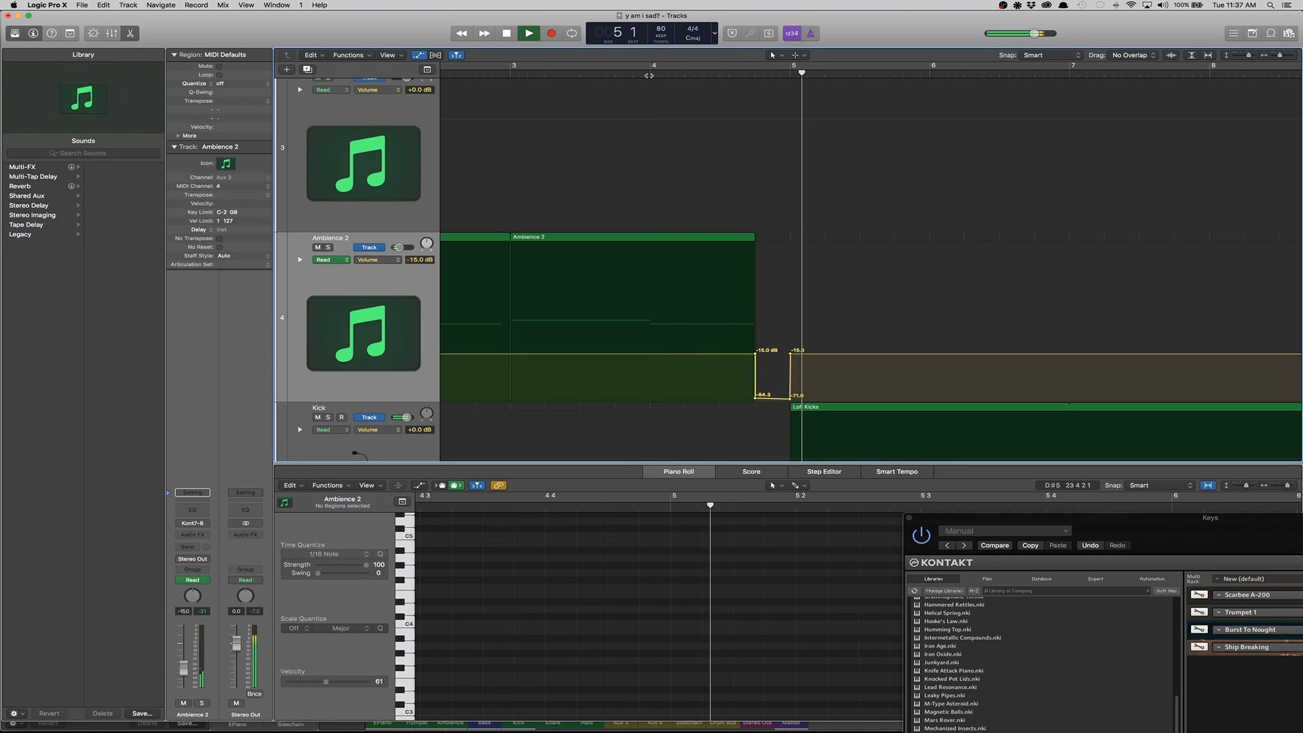
key("space")
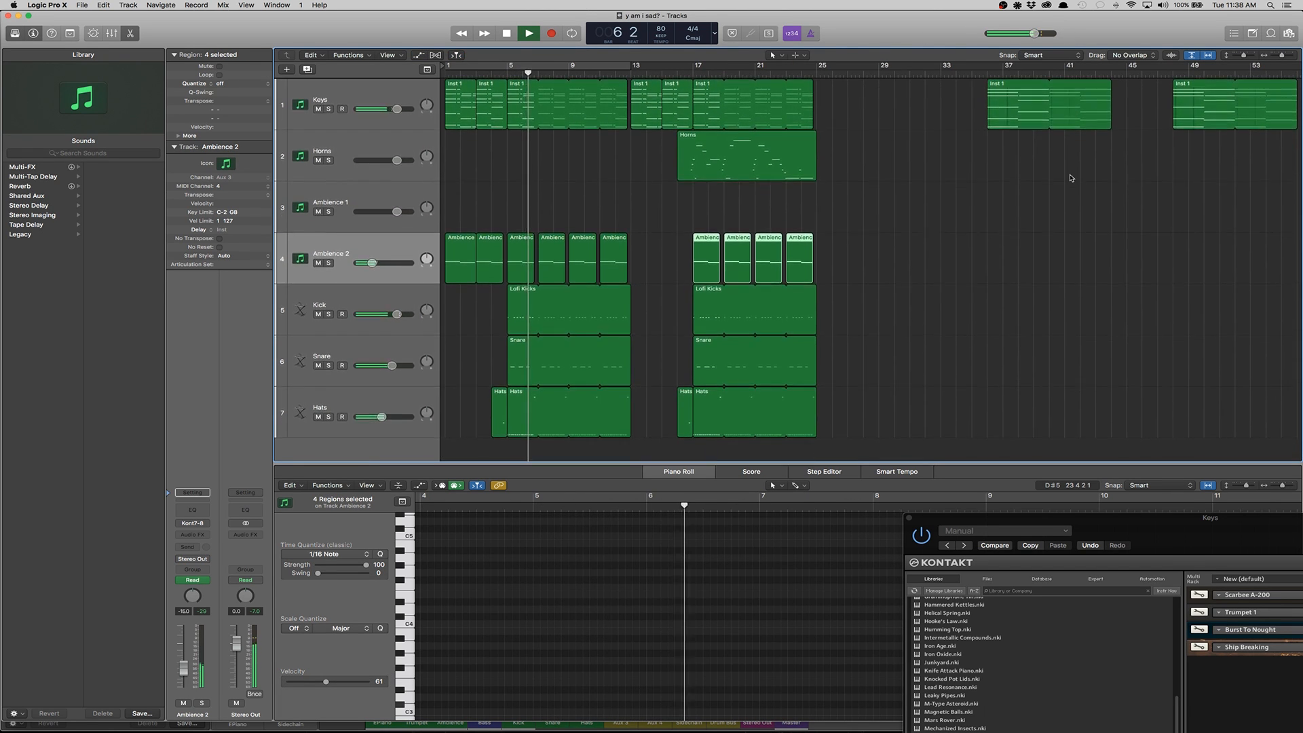
- Delete the two leftover Keys regions beyond the end of the arrangement, near bars 36 and 48
scroll(1058, 177, "right", 5)
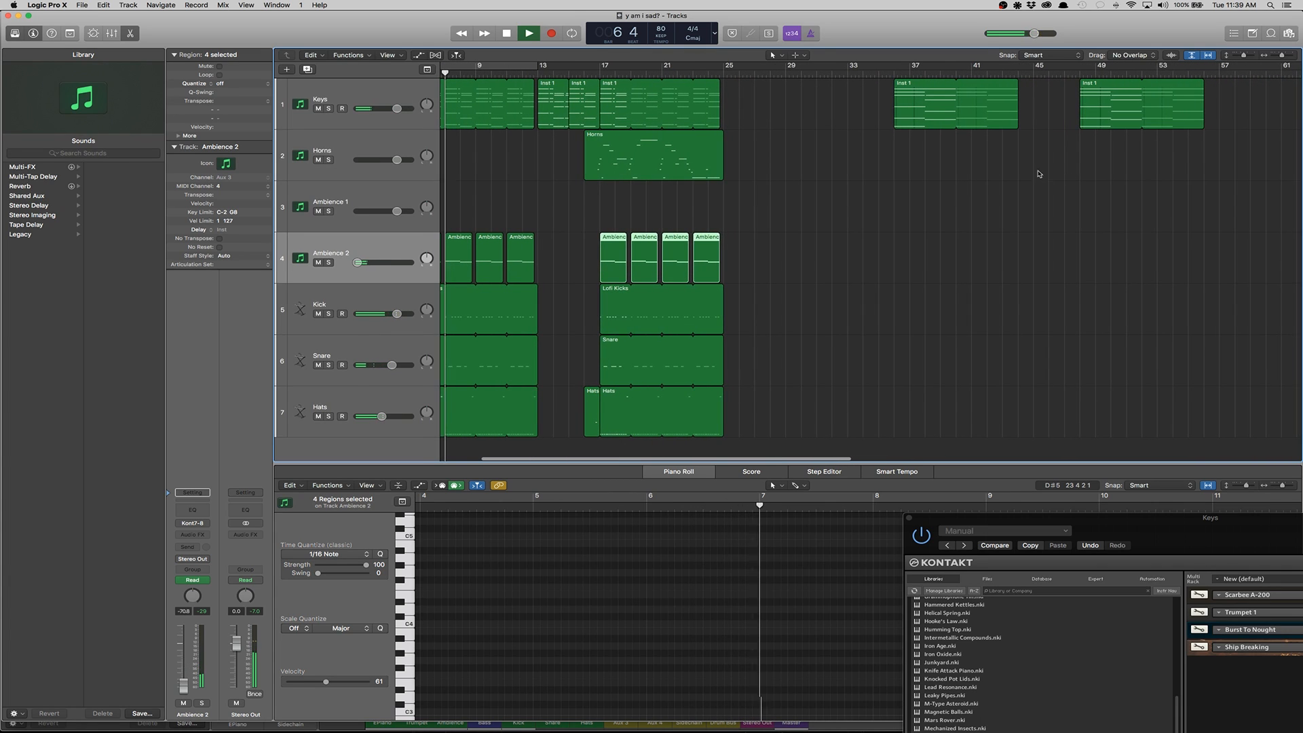
scroll(1037, 173, "left", 2)
left_click_drag(977, 170, 1135, 105)
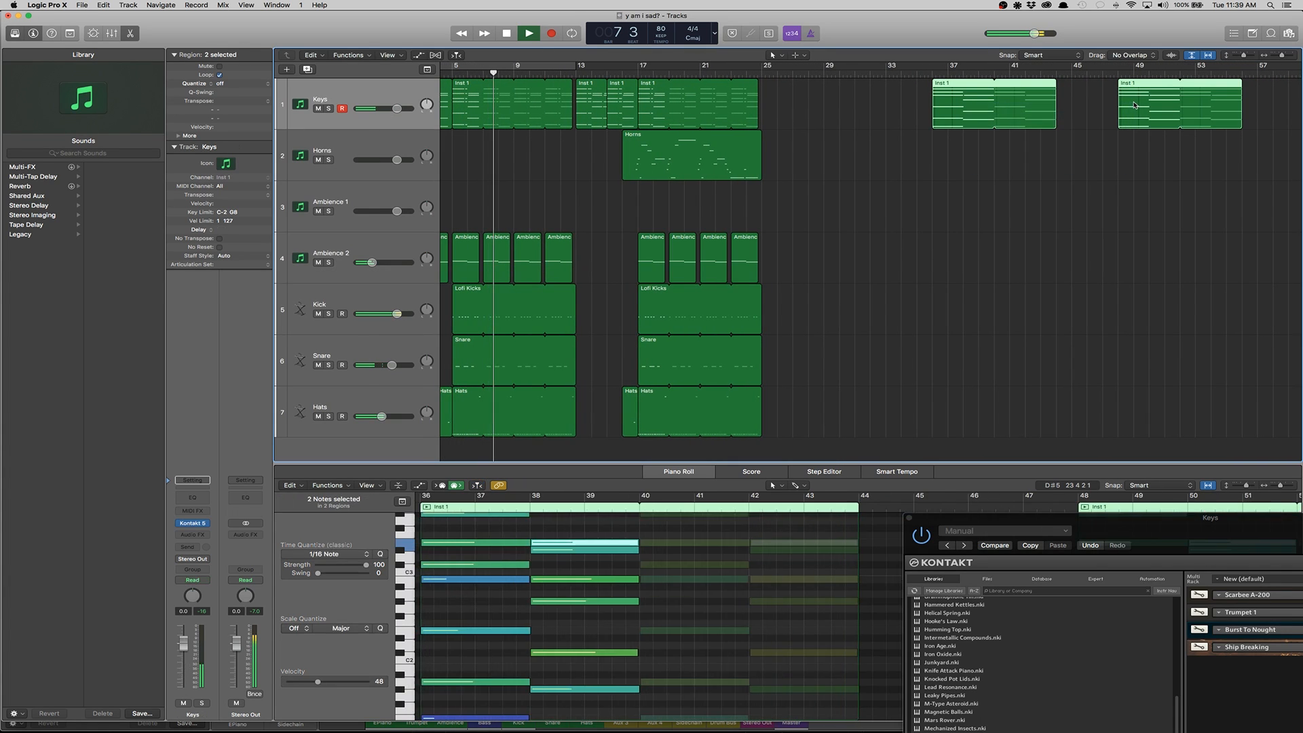
key("Delete")
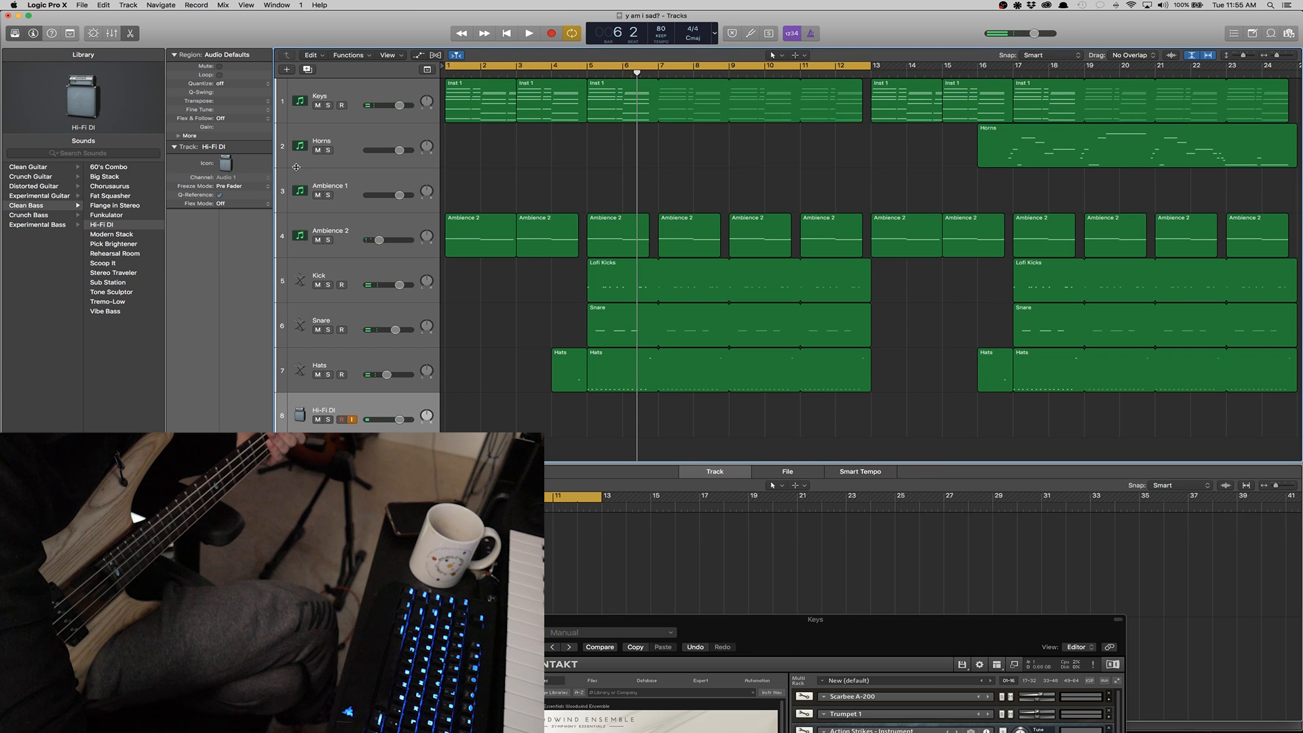
- Record a bass guitar take on the Hi-Fi DI track
key("r")
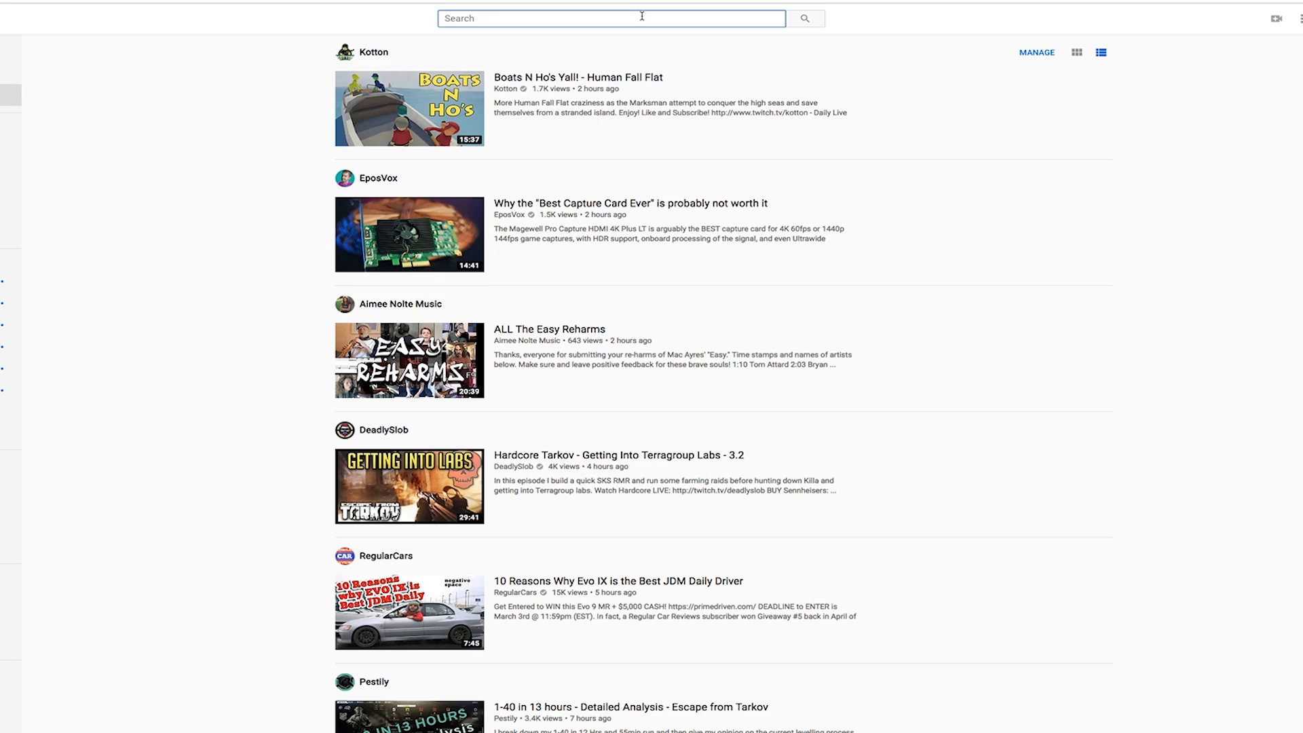
- Search YouTube for "hitchens on death" and open the video "Christopher Hitchens - Fear of Death Vs Fear of Dying"
type("hitchens")
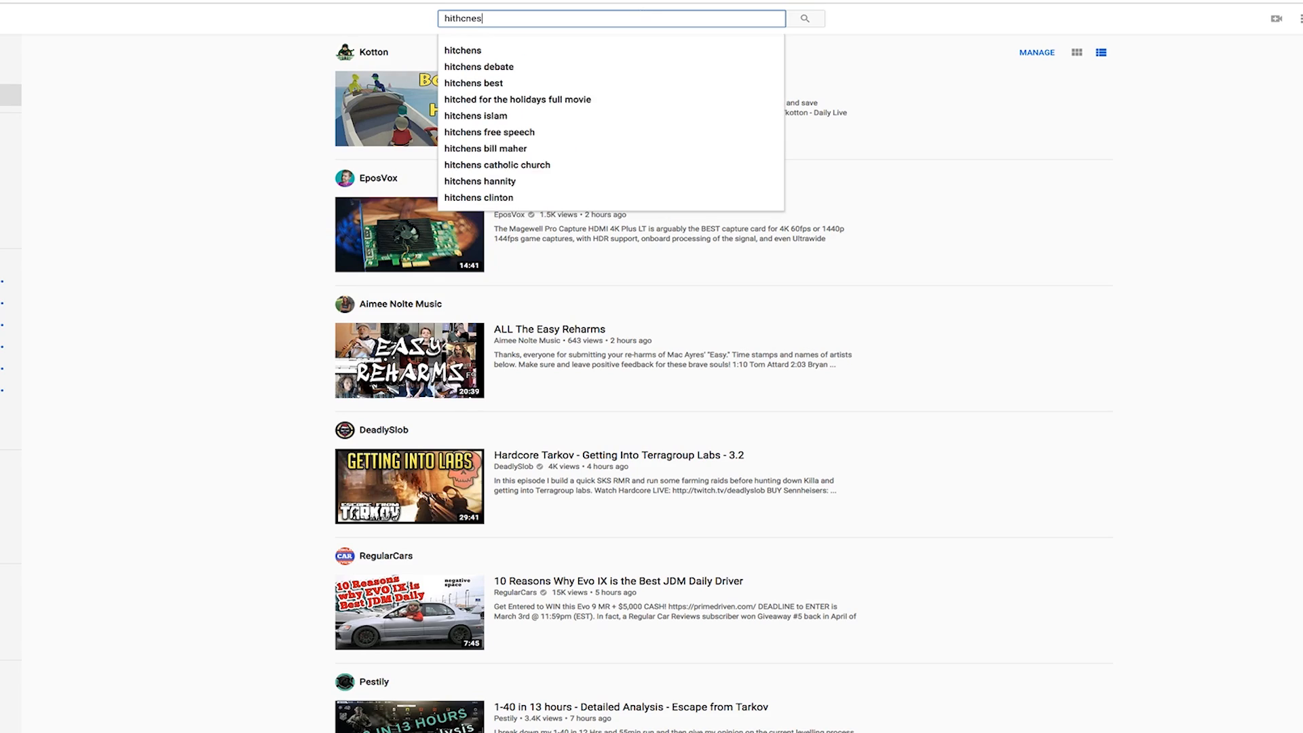
key("super+a")
key("BackSpace")
type("hitchens on death")
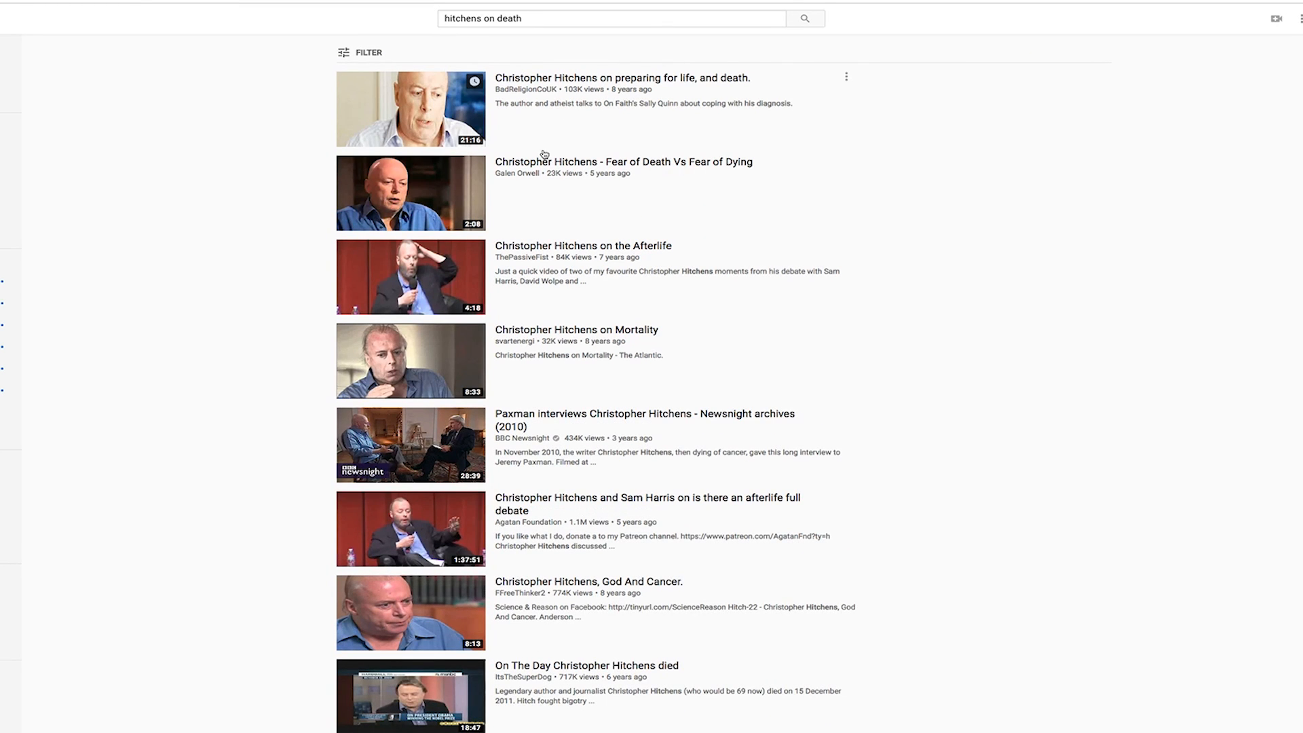
left_click(544, 158)
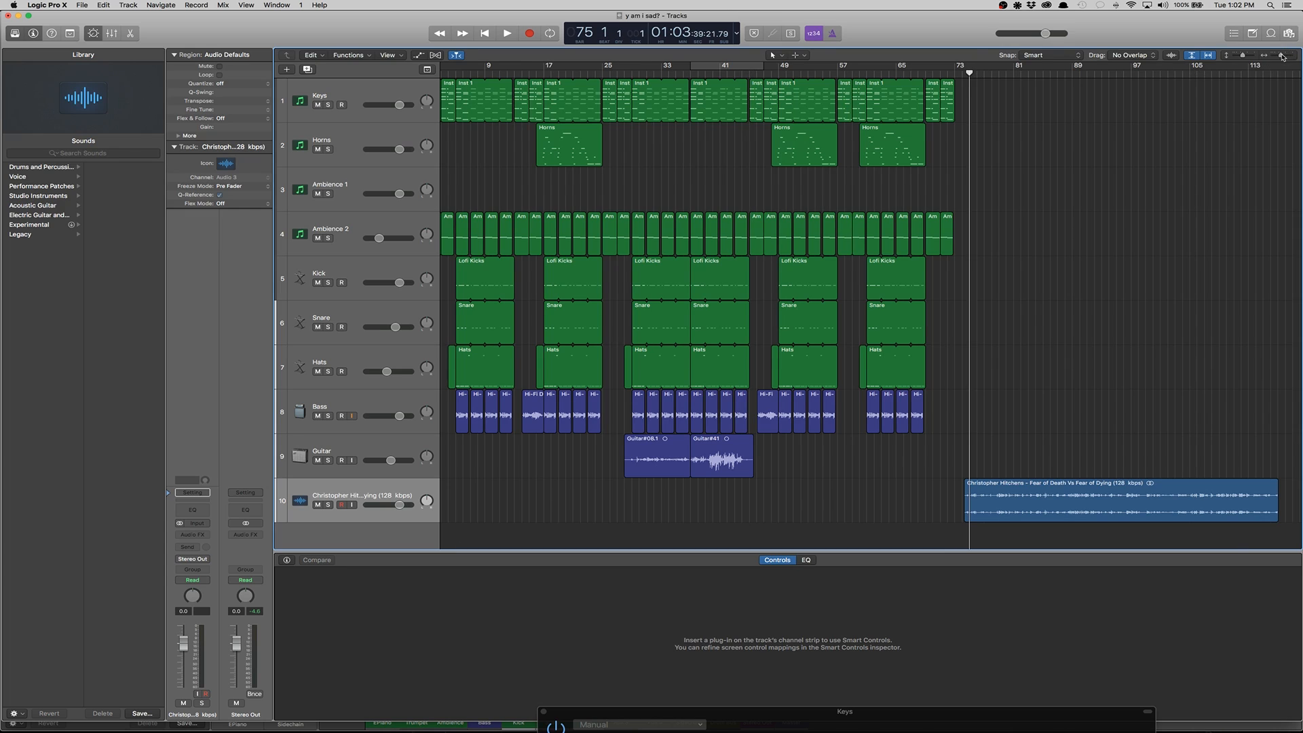
- Switch to Logic Pro, play the imported Hitchens speech region near bar 75, split it and delete the unwanted part
left_click(1283, 57)
left_click(787, 71)
key("space")
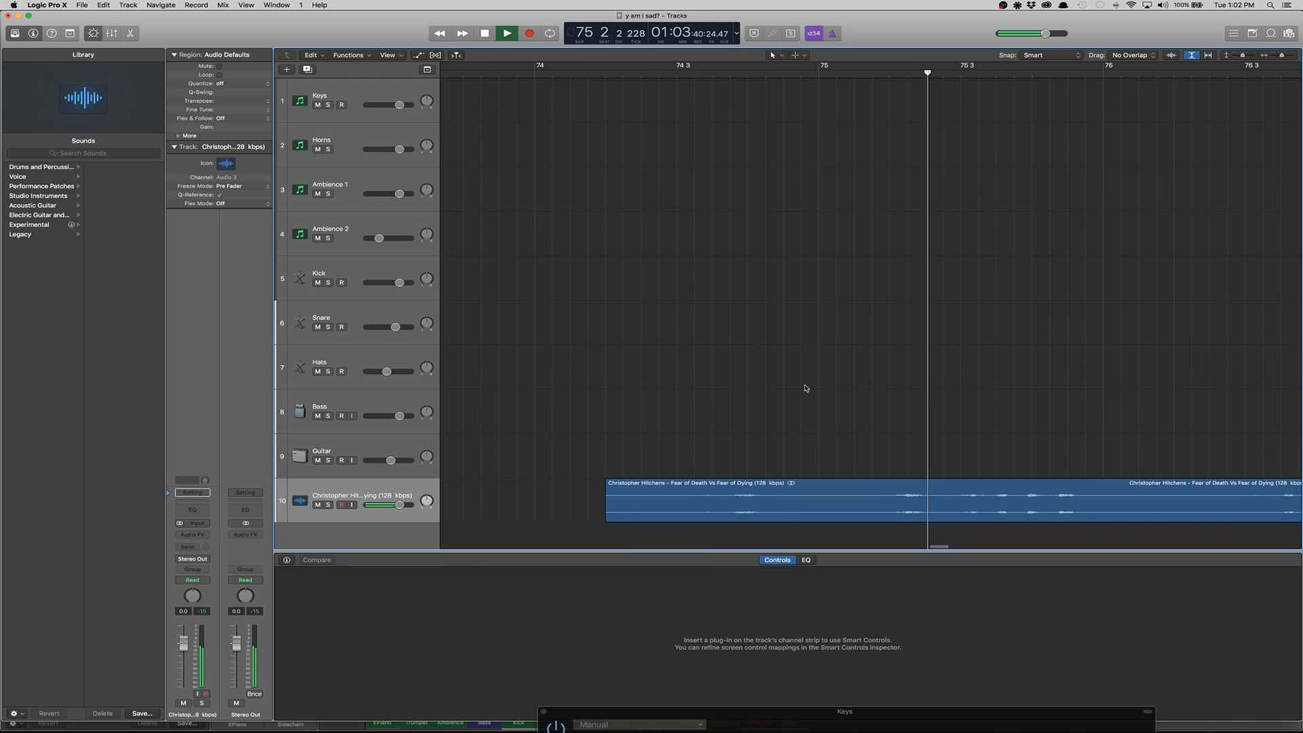
key("space")
left_click(948, 72)
left_click(878, 499)
key("super+t")
key("Delete")
- Move the remaining speech region earlier, cut out another unwanted section by ear and shift the following piece earlier
left_click_drag(984, 502, 623, 502)
left_click(581, 73)
key("space")
key("space")
key("super+t")
key("Delete")
left_click_drag(800, 500, 718, 500)
- Play through the speech region from about bar 76 and split it into separate phrases
key("space")
key("space")
left_click(476, 76)
key("space")
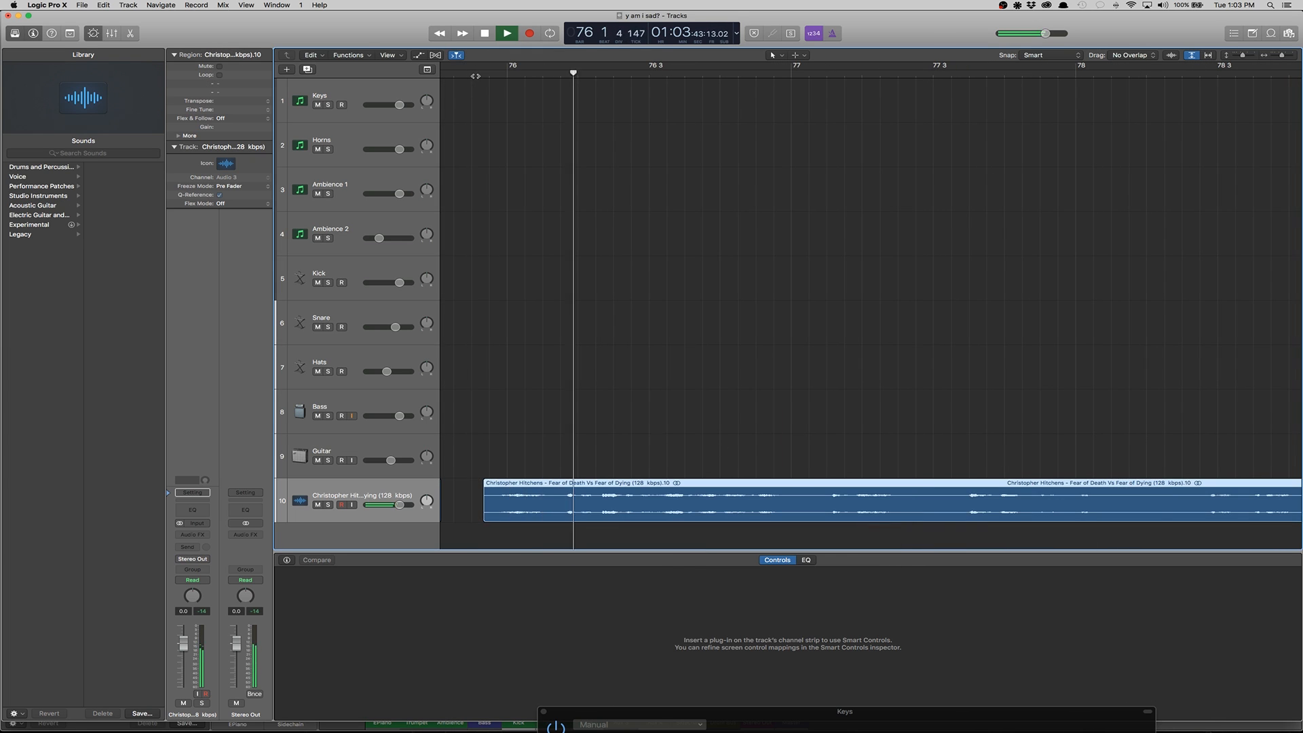
key("space")
key("super+t")
key("space")
scroll(962, 431, "right", 5)
key("space")
key("super+t")
key("space")
scroll(1023, 395, "right", 8)
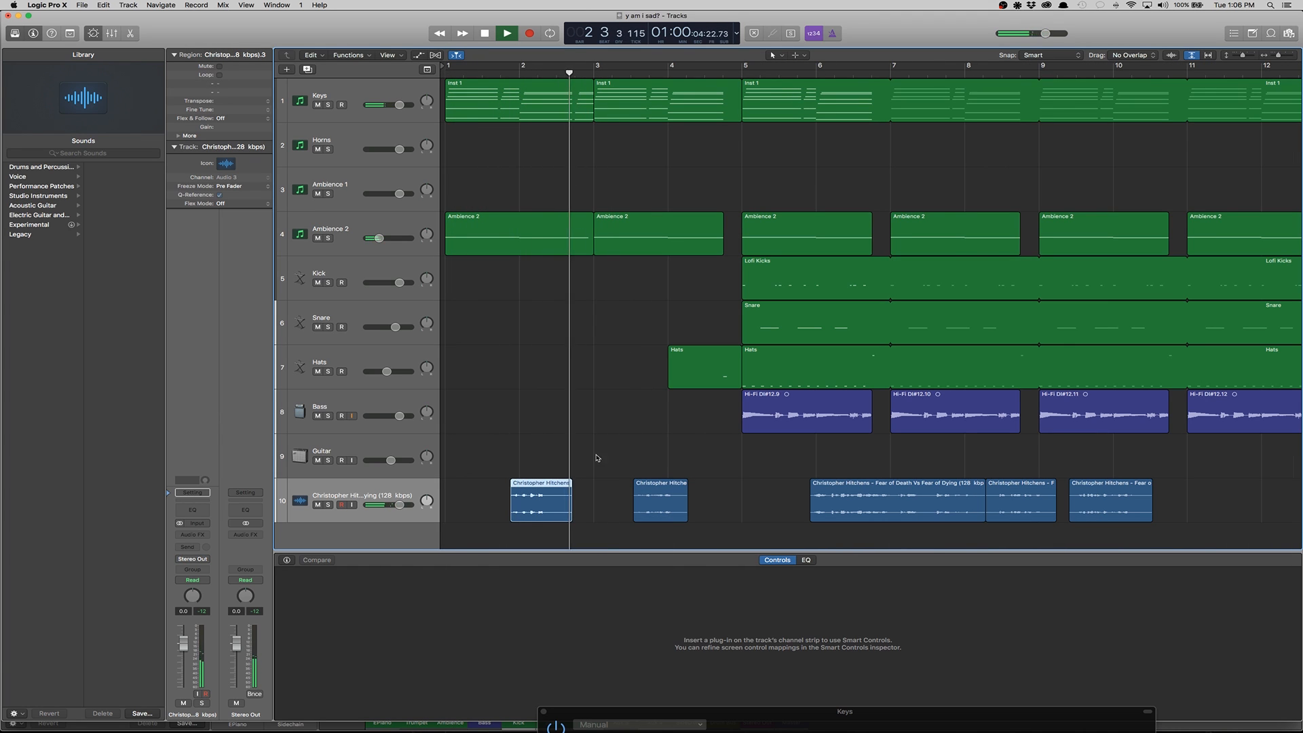
- Move a speech clip slightly earlier against the beat and play the section from bar 13
key("space")
scroll(747, 502, "right", 5)
left_click_drag(1017, 503, 948, 506)
scroll(746, 502, "right", 6)
left_click(521, 74)
key("space")
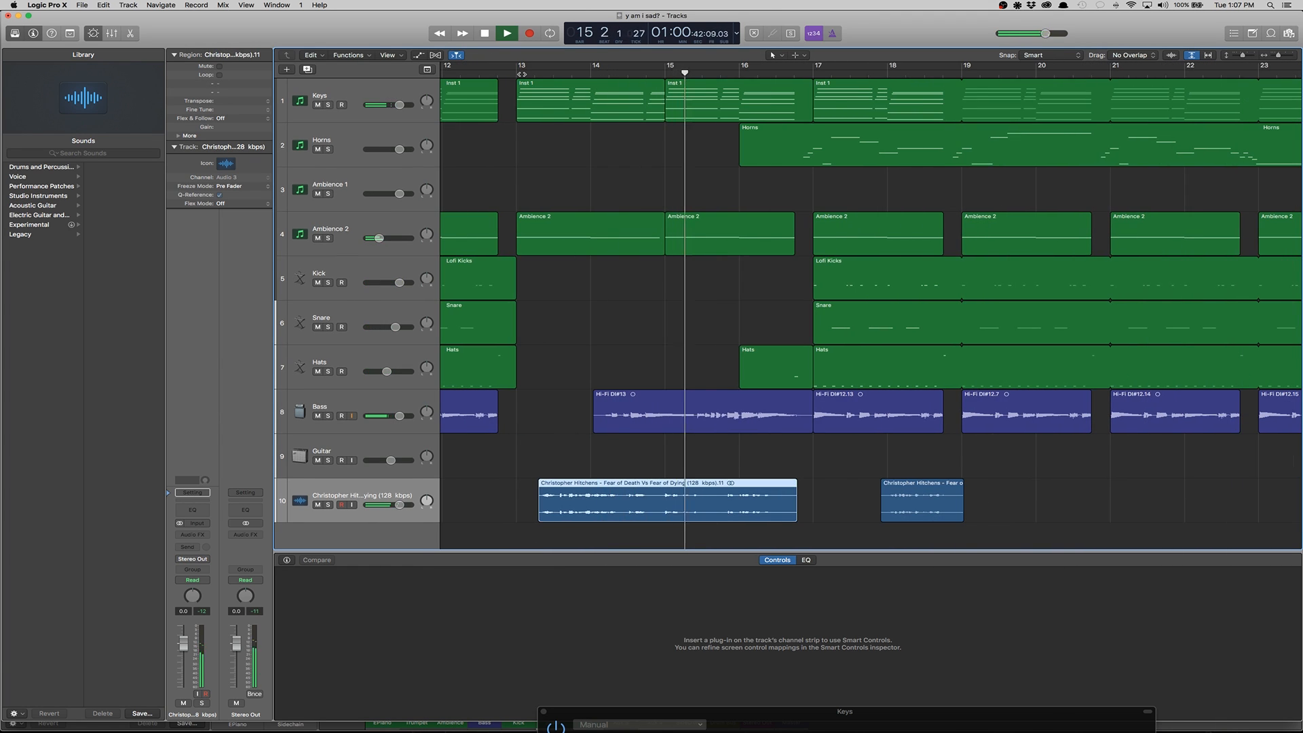
- Adjust the timing of further speech clips along the arrangement, checking their placement with playback
scroll(634, 210, "right", 8)
left_click_drag(949, 502, 916, 502)
scroll(916, 502, "right", 3)
left_click(653, 74)
key("space")
left_click_drag(772, 502, 791, 502)
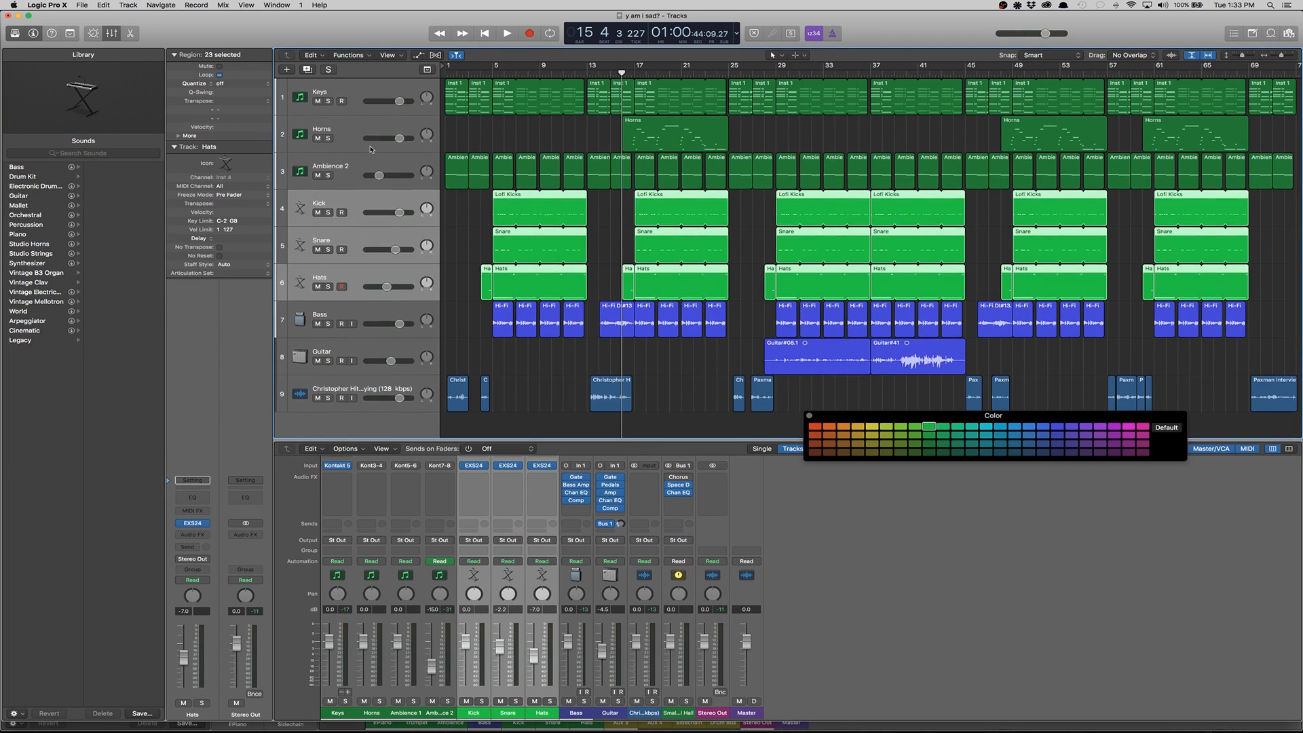
- Color the Keys, Horns and Ambience 2 tracks dark orange and the speech track magenta
left_click(366, 165)
left_click(367, 91, "shift")
left_click(814, 426)
left_click(366, 383)
left_click(1128, 426)
left_click(366, 91)
left_click(366, 165, "shift")
left_click(815, 443)
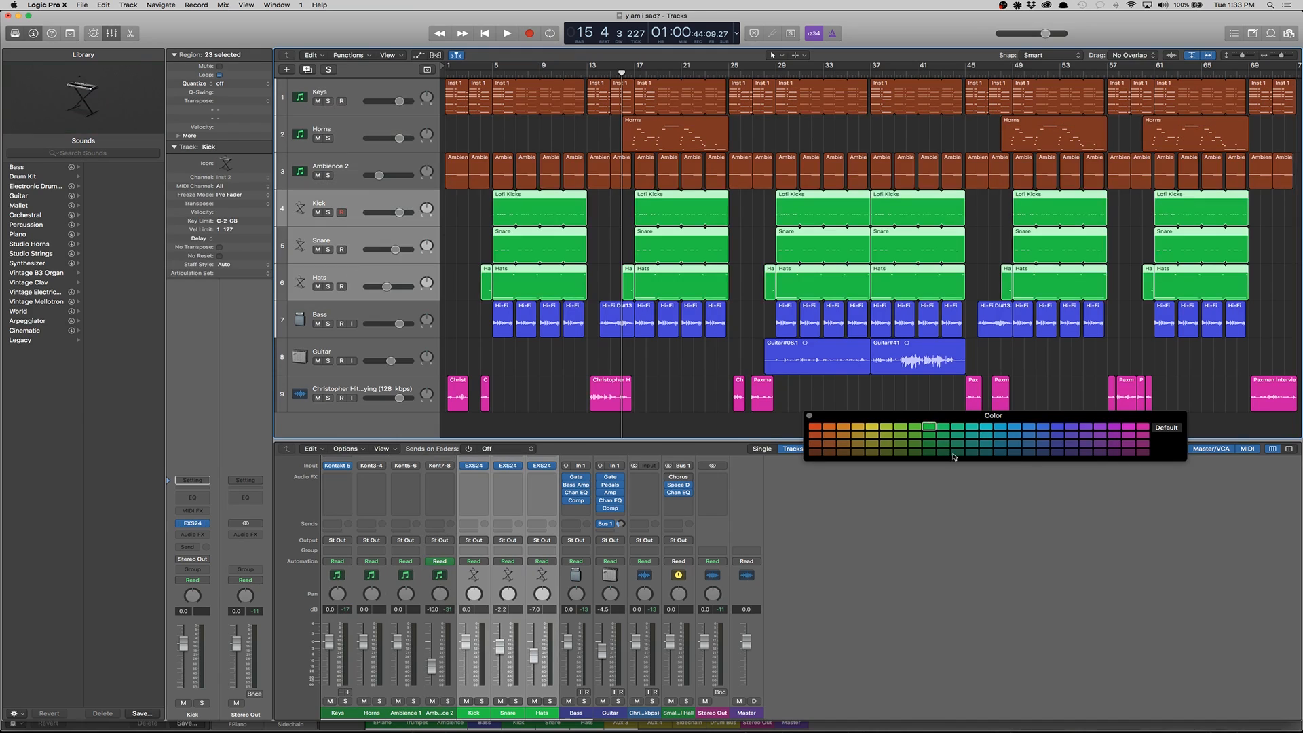
- Color the Kick, Snare and Hats tracks dark green and the Bass and Guitar tracks dark blue
left_click(929, 444)
left_click(366, 313)
left_click(367, 351, "shift")
left_click(1057, 443)
left_click(366, 384)
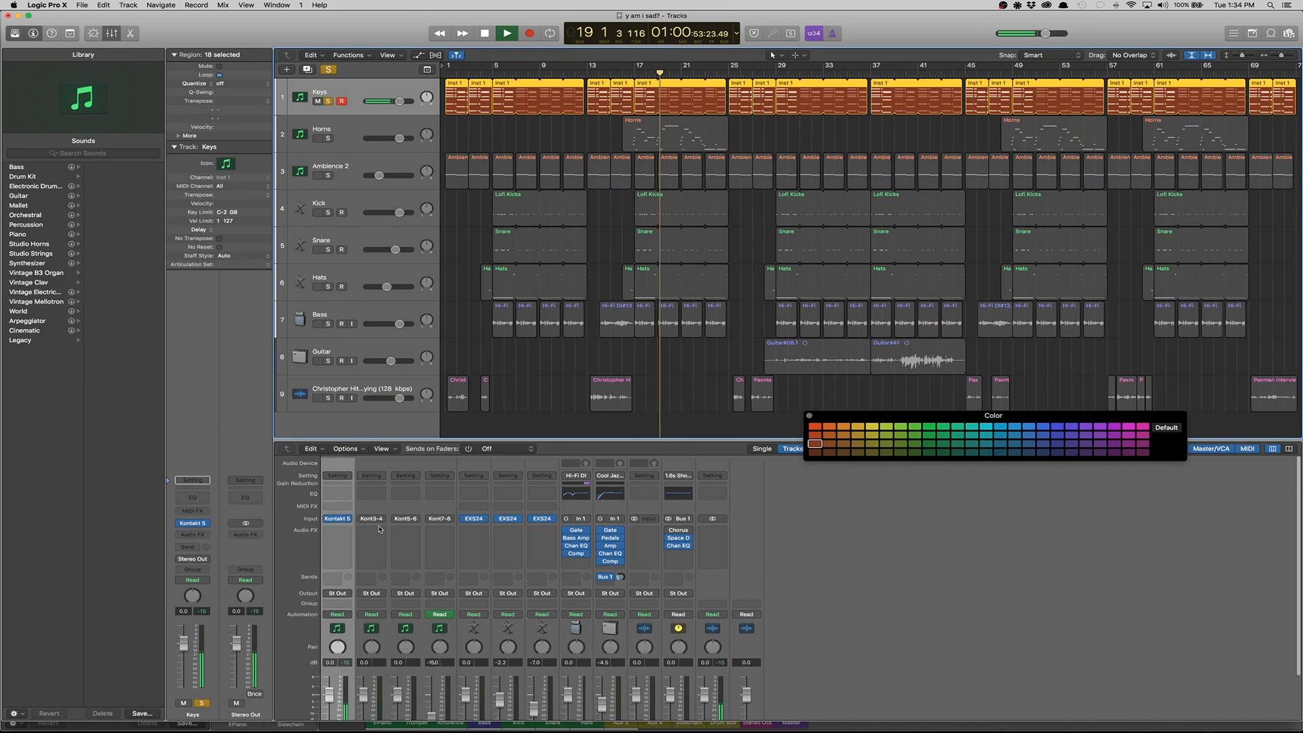
- Insert the stereo Waves Abbey Road Vinyl (s) plug-in on the Keys channel and move its window over the tracks
left_click(345, 529)
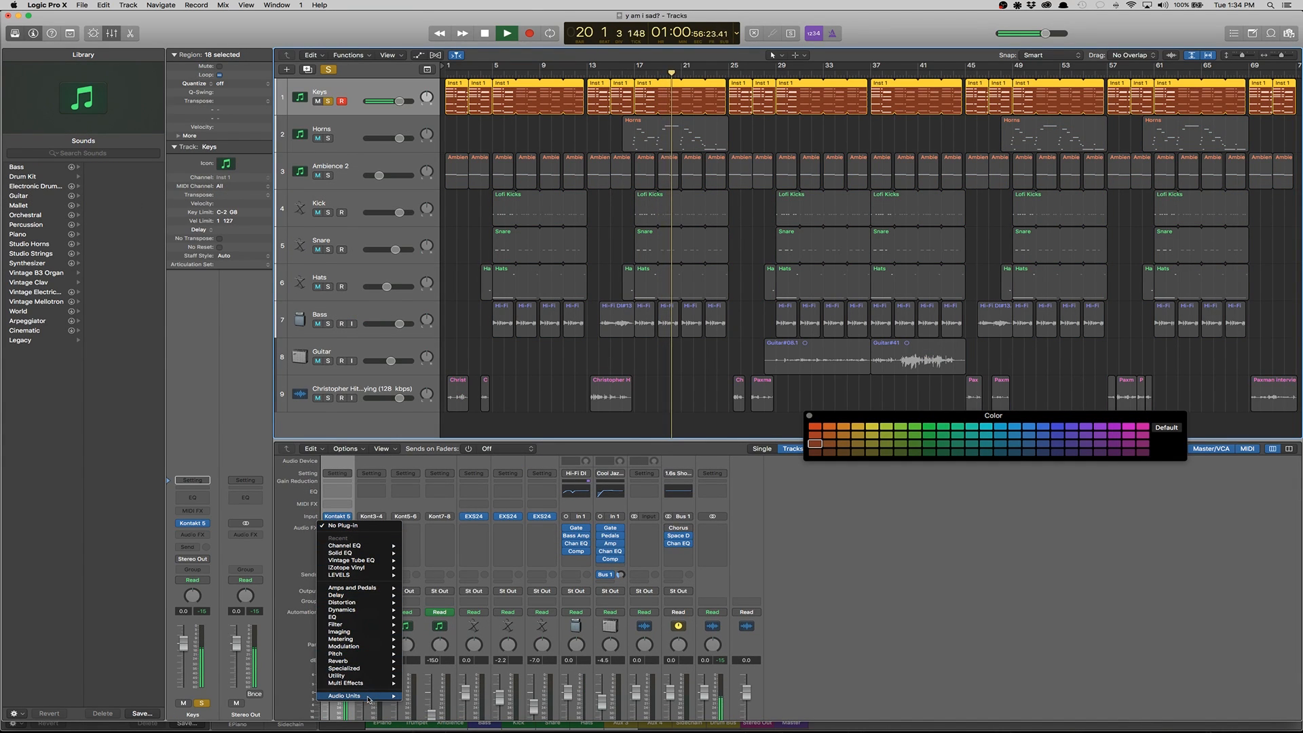
mouse_move(368, 697)
mouse_move(429, 694)
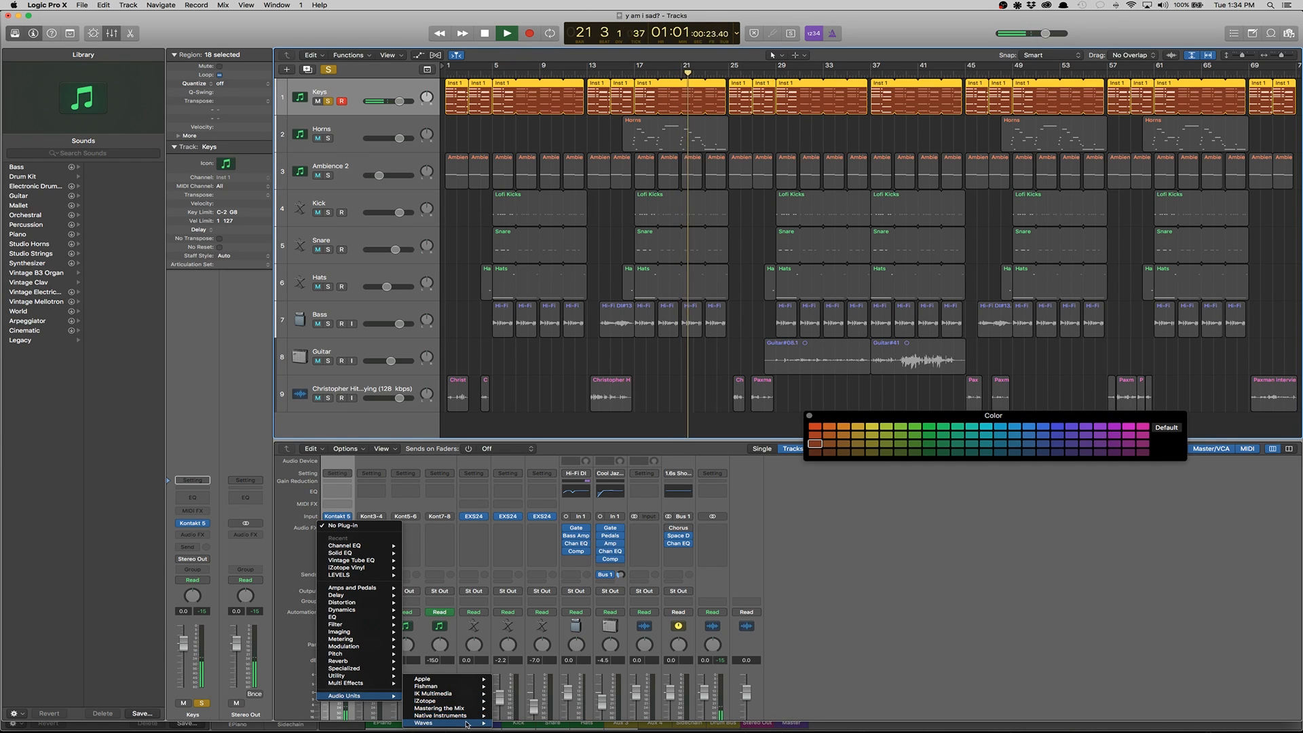
mouse_move(491, 724)
mouse_move(562, 709)
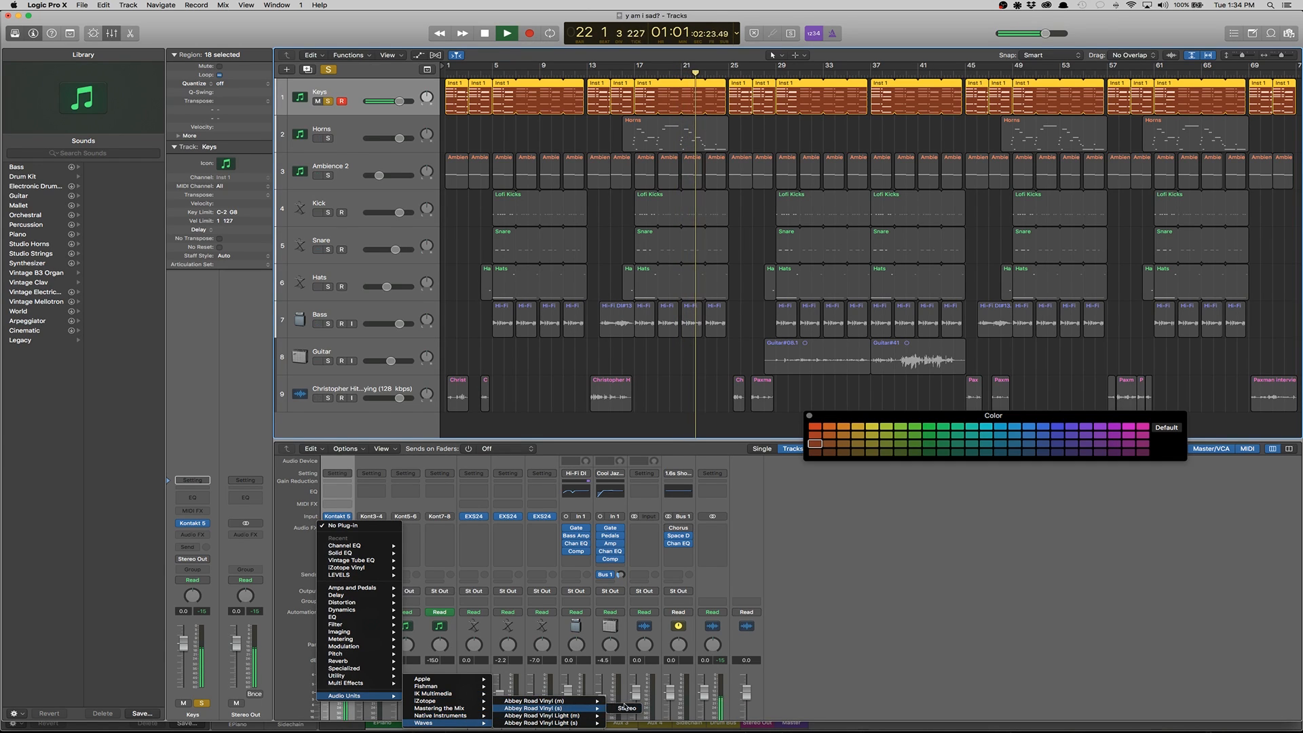
left_click(629, 711)
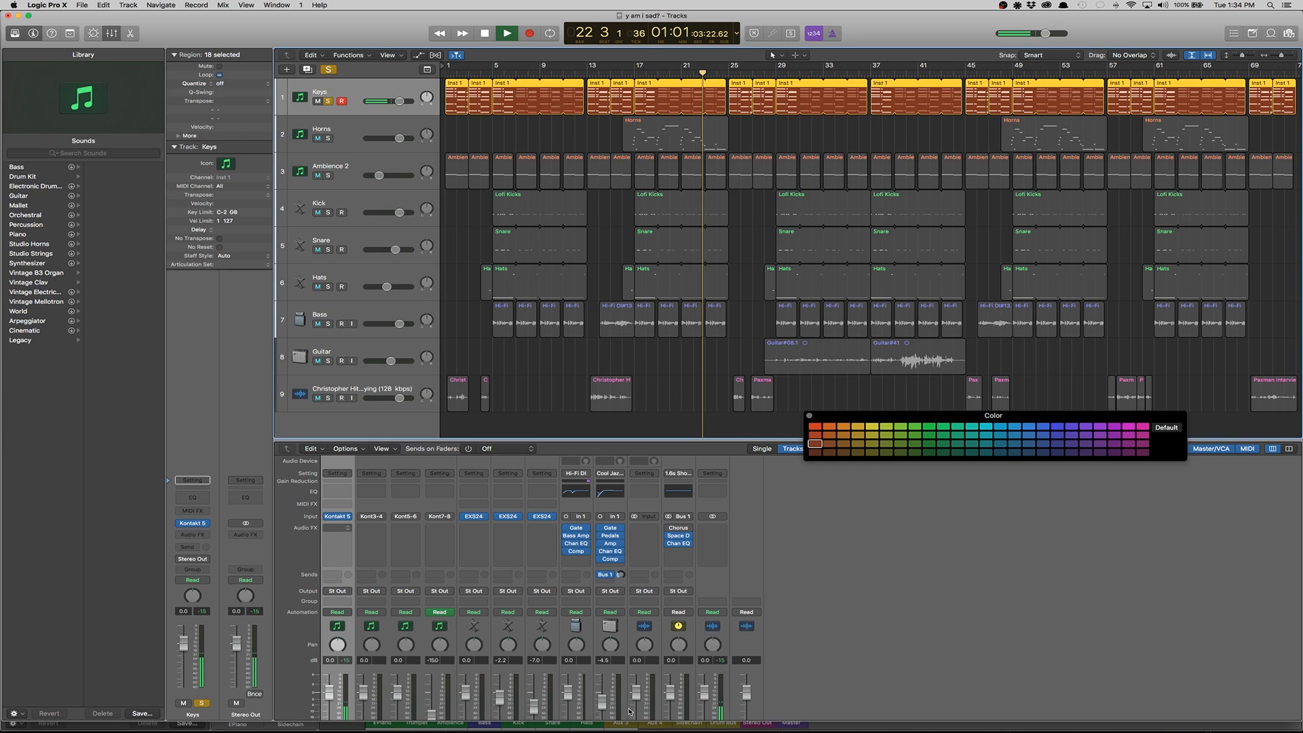
left_click_drag(256, 30, 518, 192)
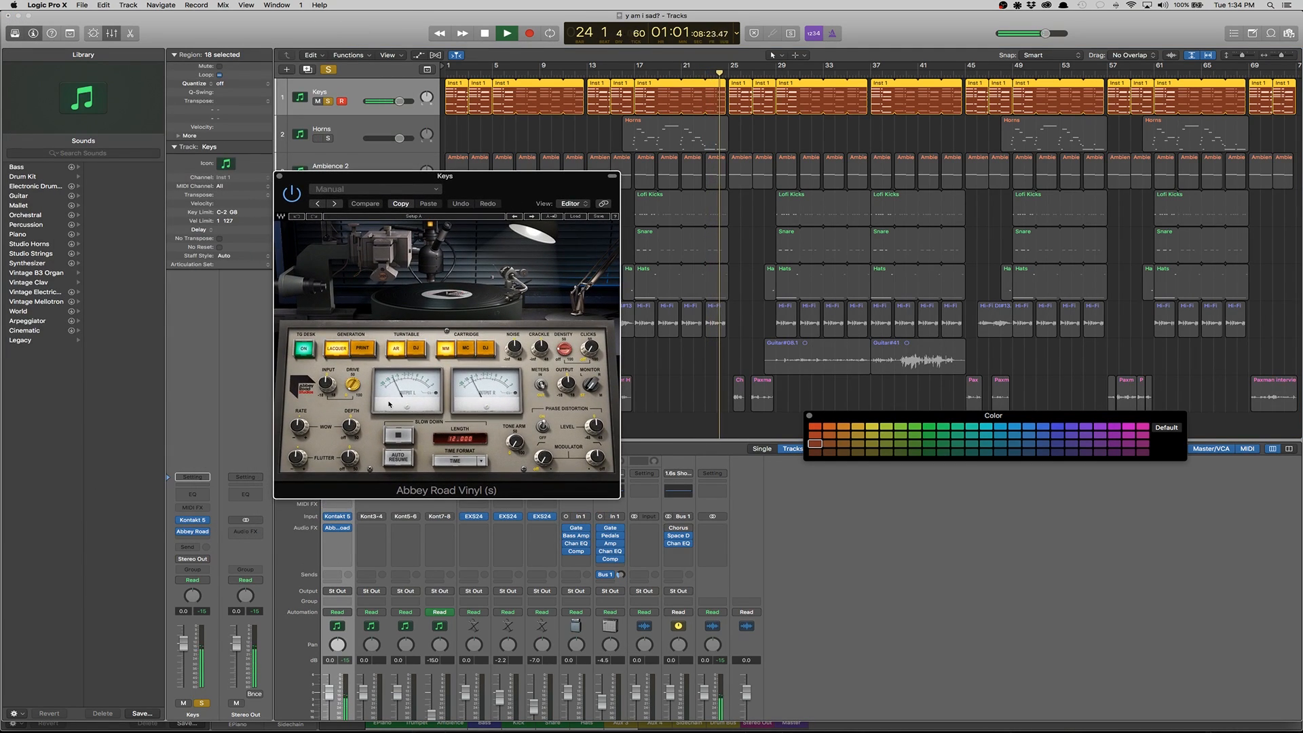
- Trigger the slow-down effect and slightly raise the wow depth in the Keys vinyl plug-in
left_click(400, 437)
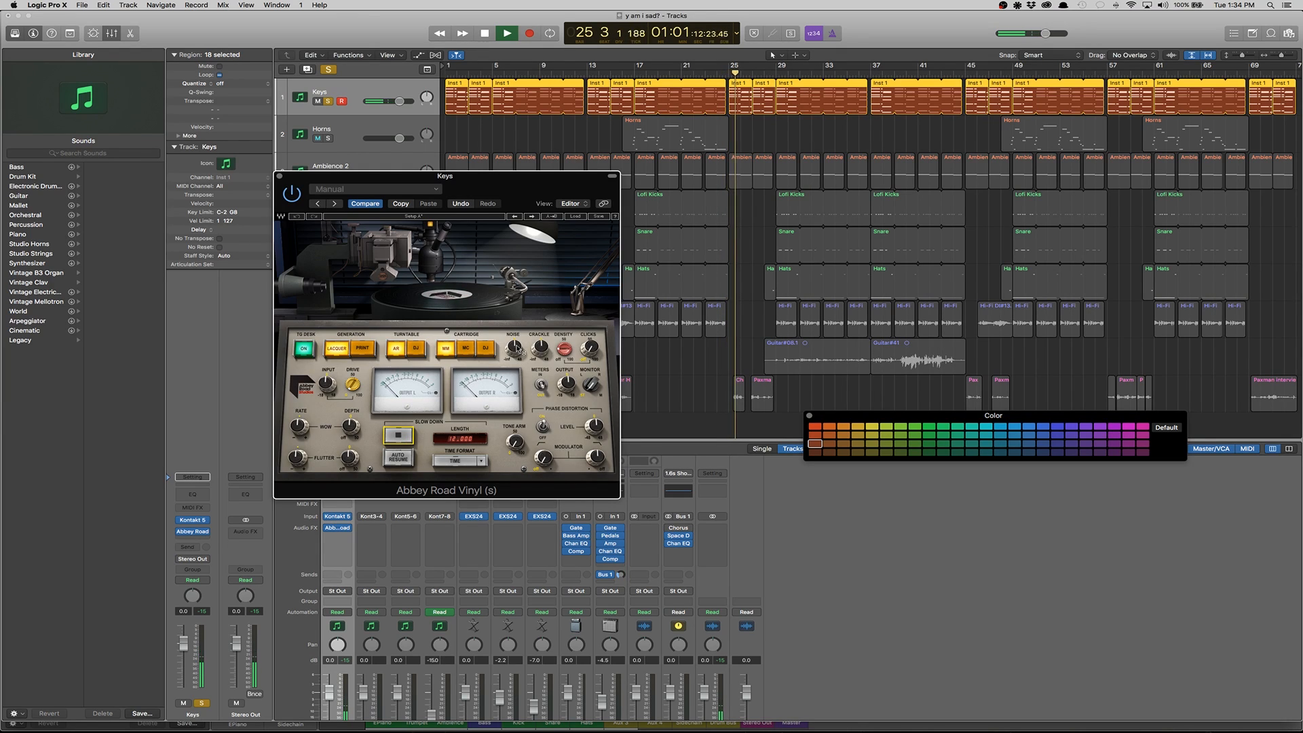
left_click_drag(349, 426, 350, 421)
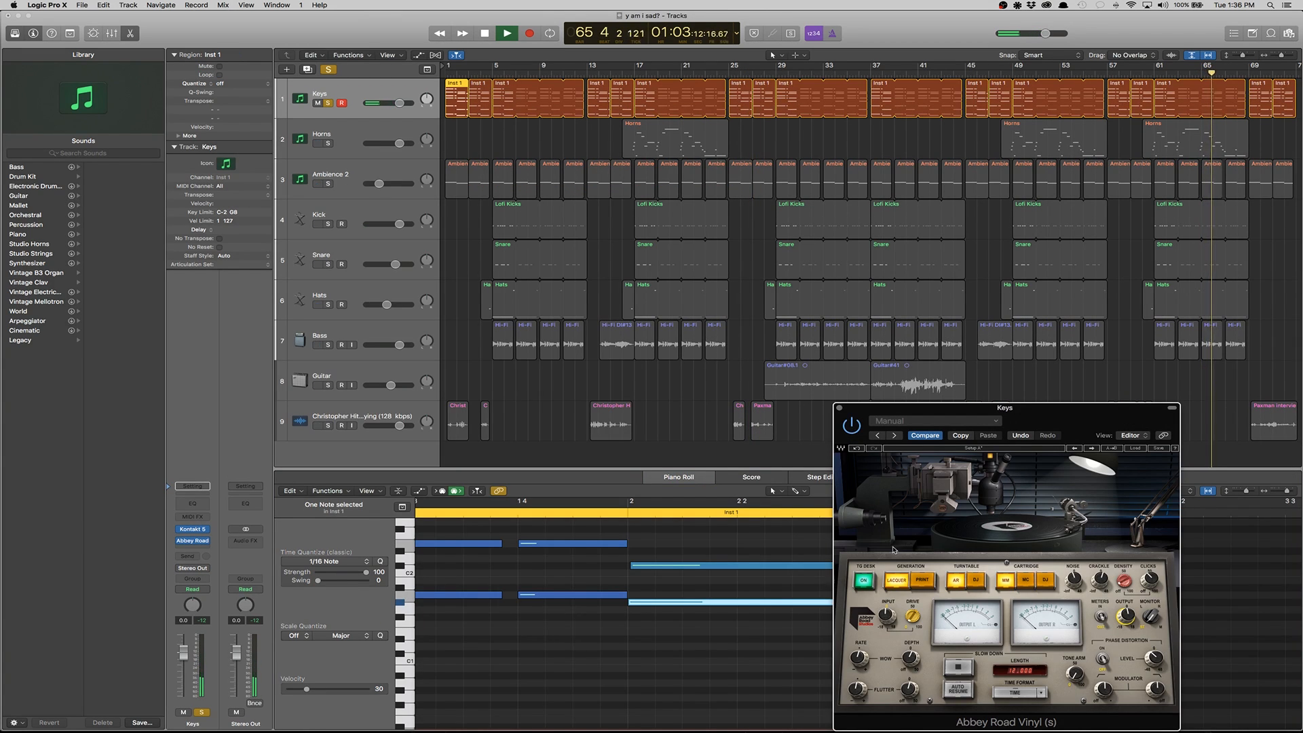
- Set the Keys vinyl plug-in to Print generation with the DJ turntable, comparing the cartridges and keeping MM
left_click(923, 581)
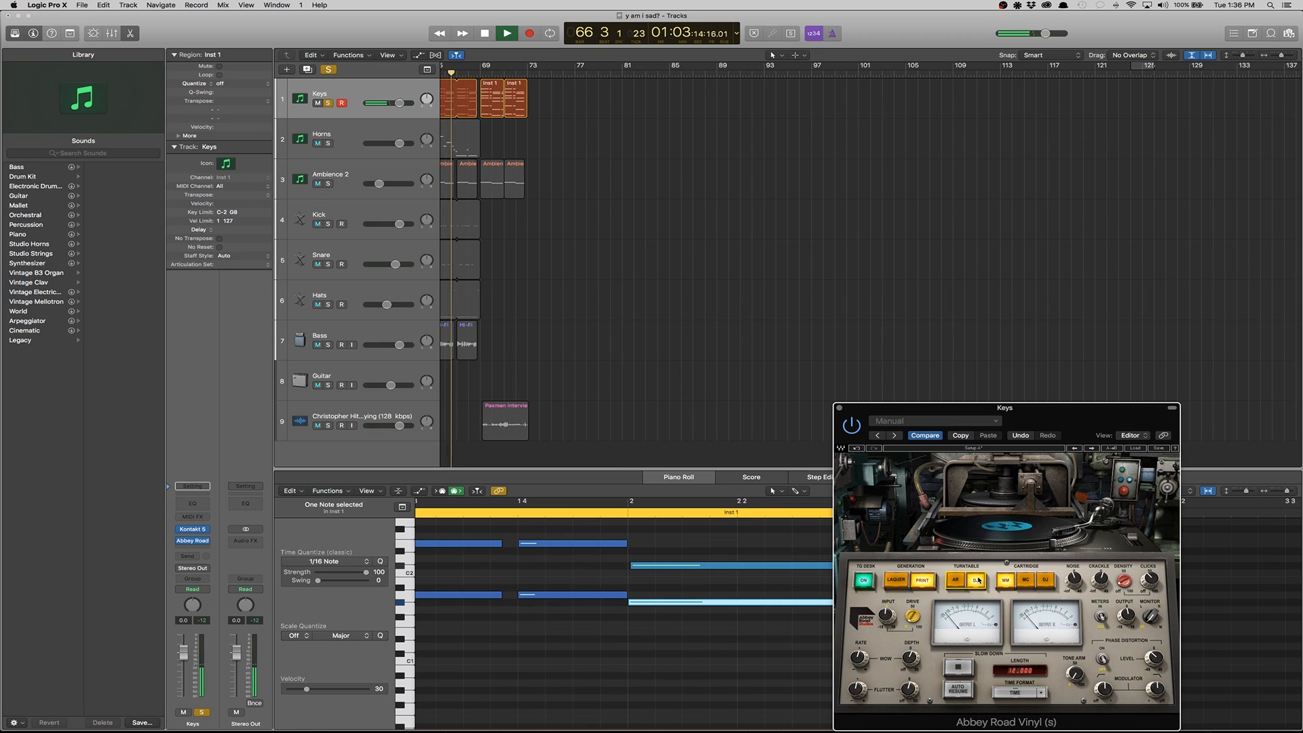
scroll(755, 331, "left", 10)
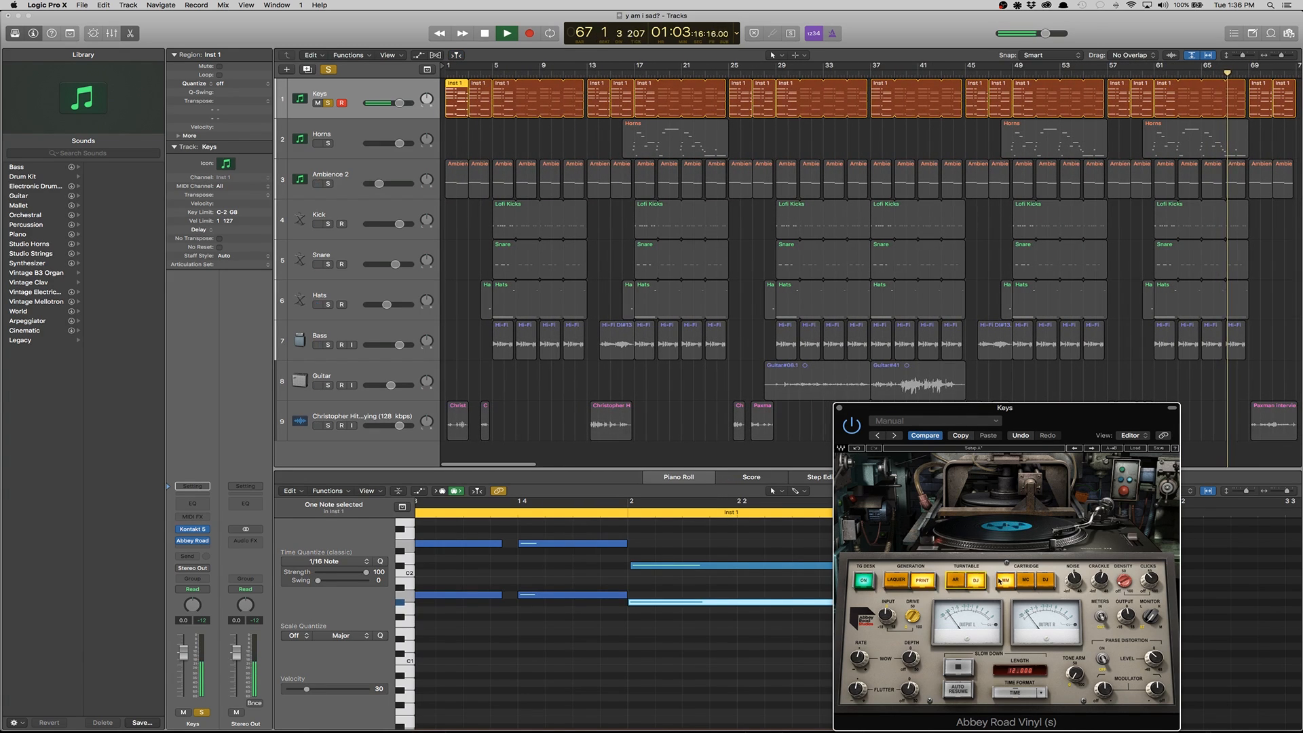
left_click(1032, 584)
left_click(1041, 583)
left_click(1025, 583)
left_click(1000, 583)
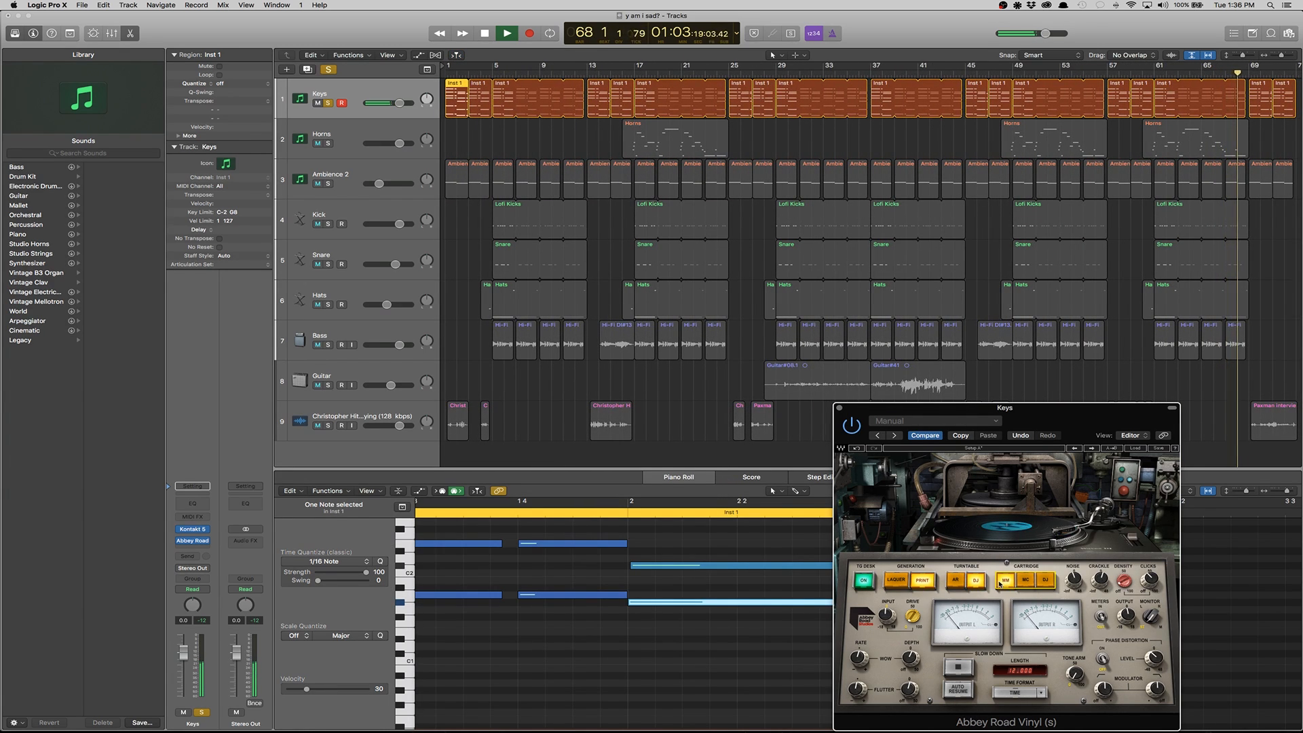
left_click(840, 408)
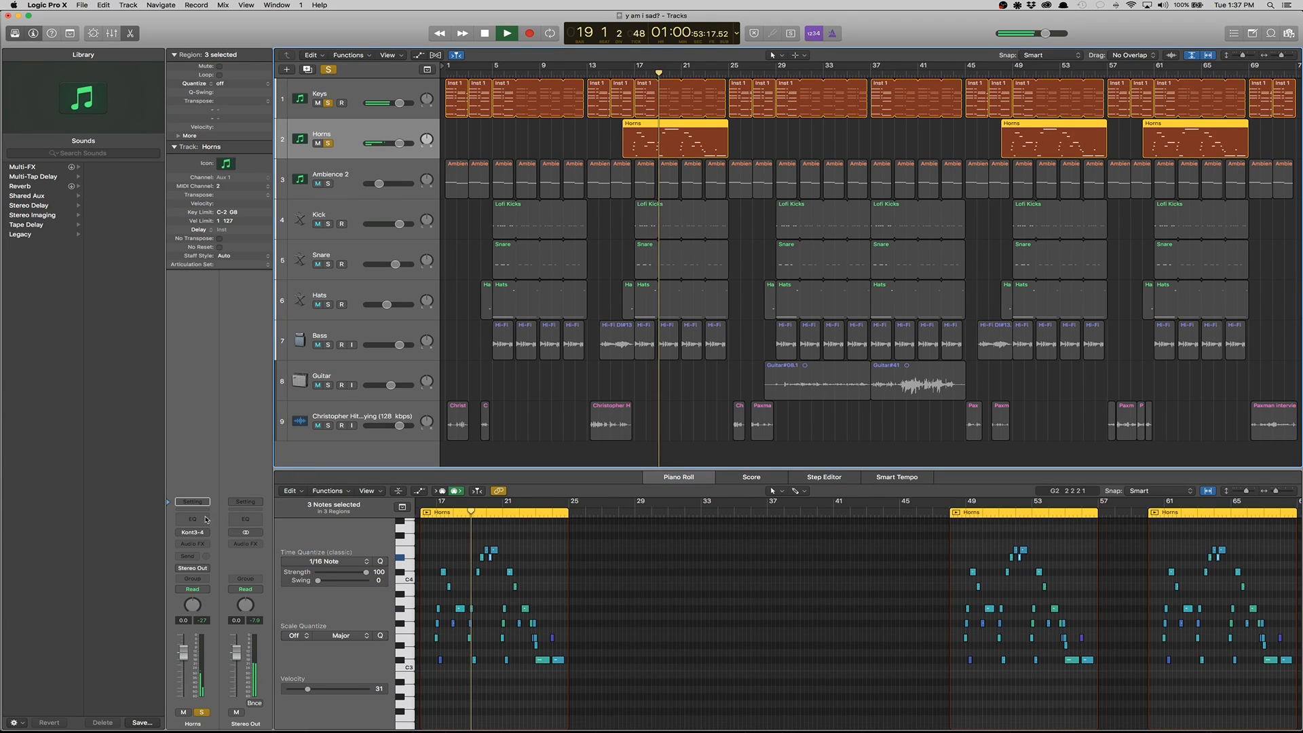
- Insert ChromaVerb on the Horns channel and load the Vintage Concert Hall preset
left_click(203, 543)
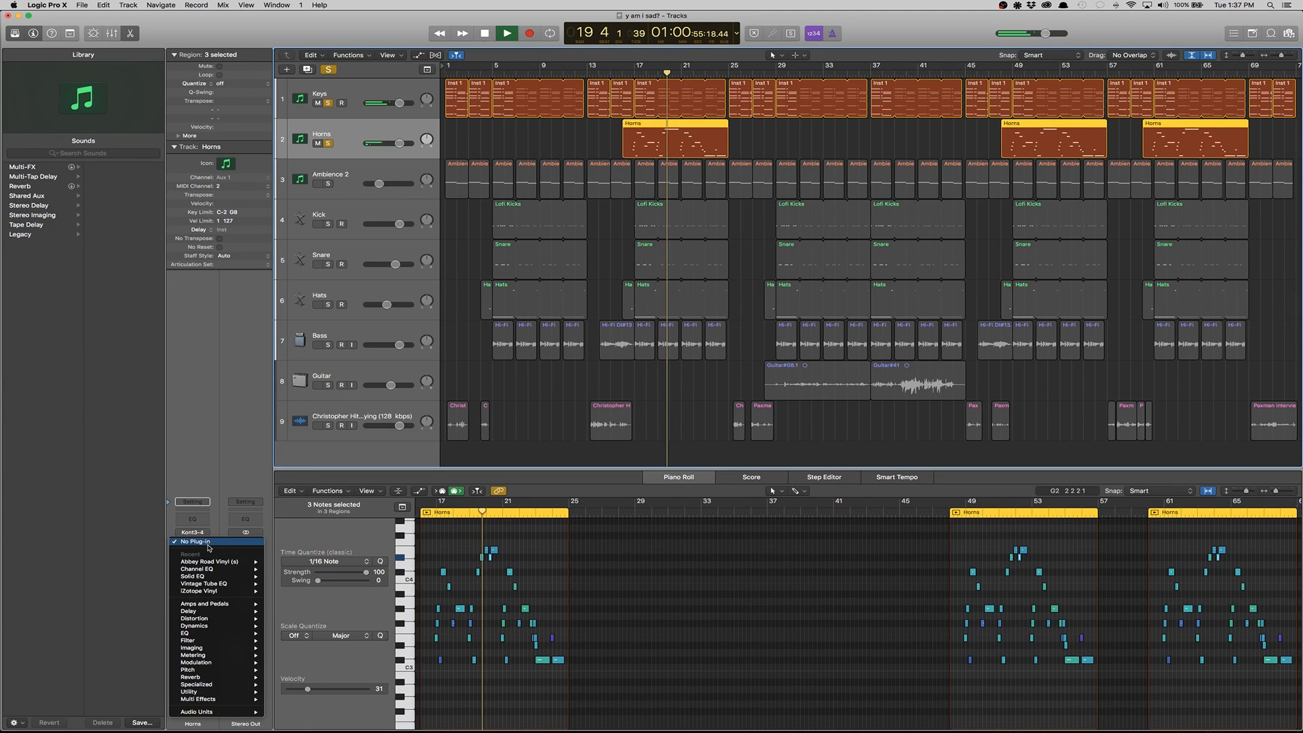
mouse_move(210, 677)
mouse_move(310, 676)
left_click(369, 677)
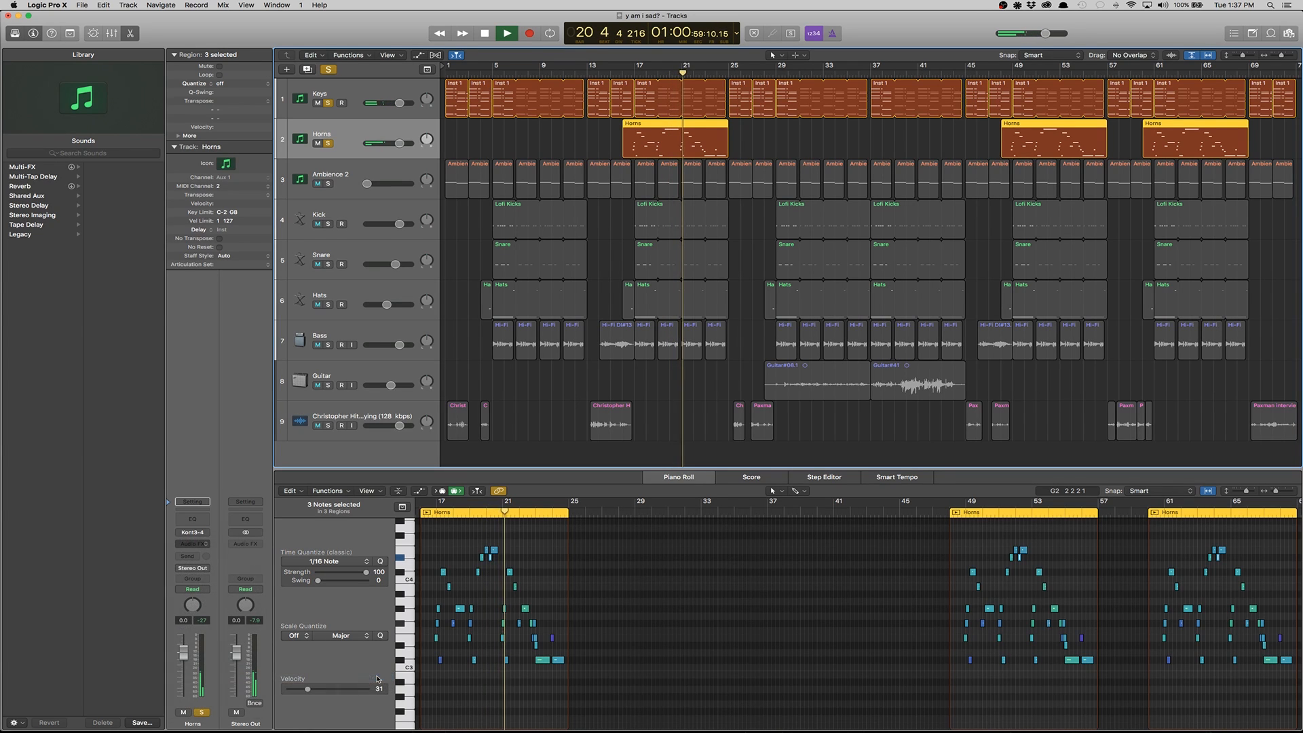
left_click(112, 38)
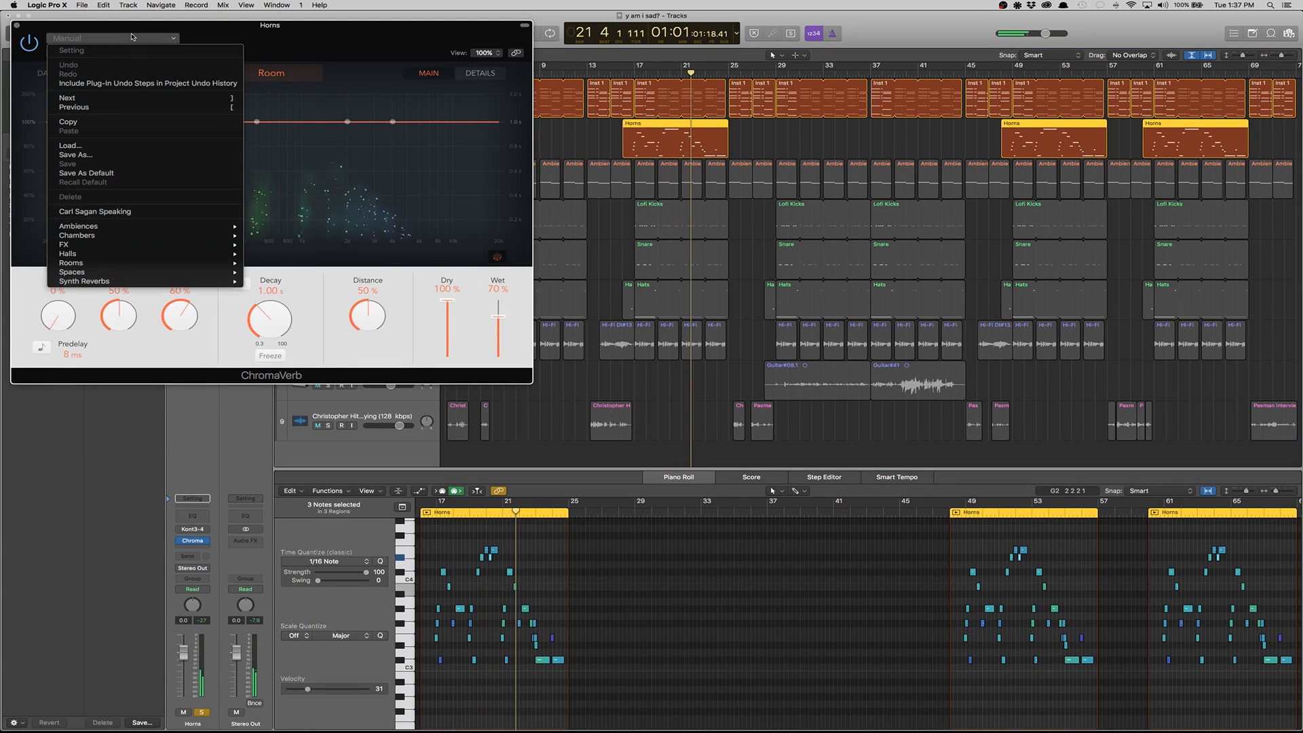
mouse_move(117, 258)
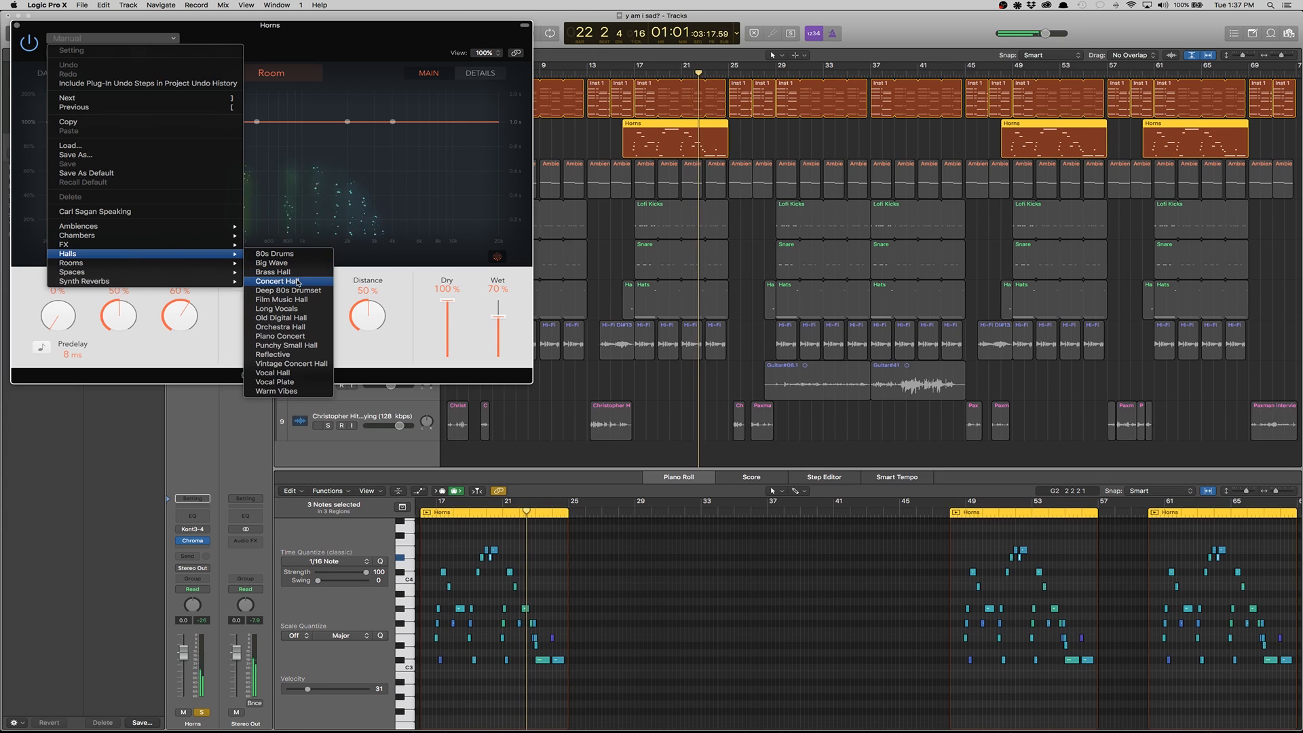
left_click(315, 367)
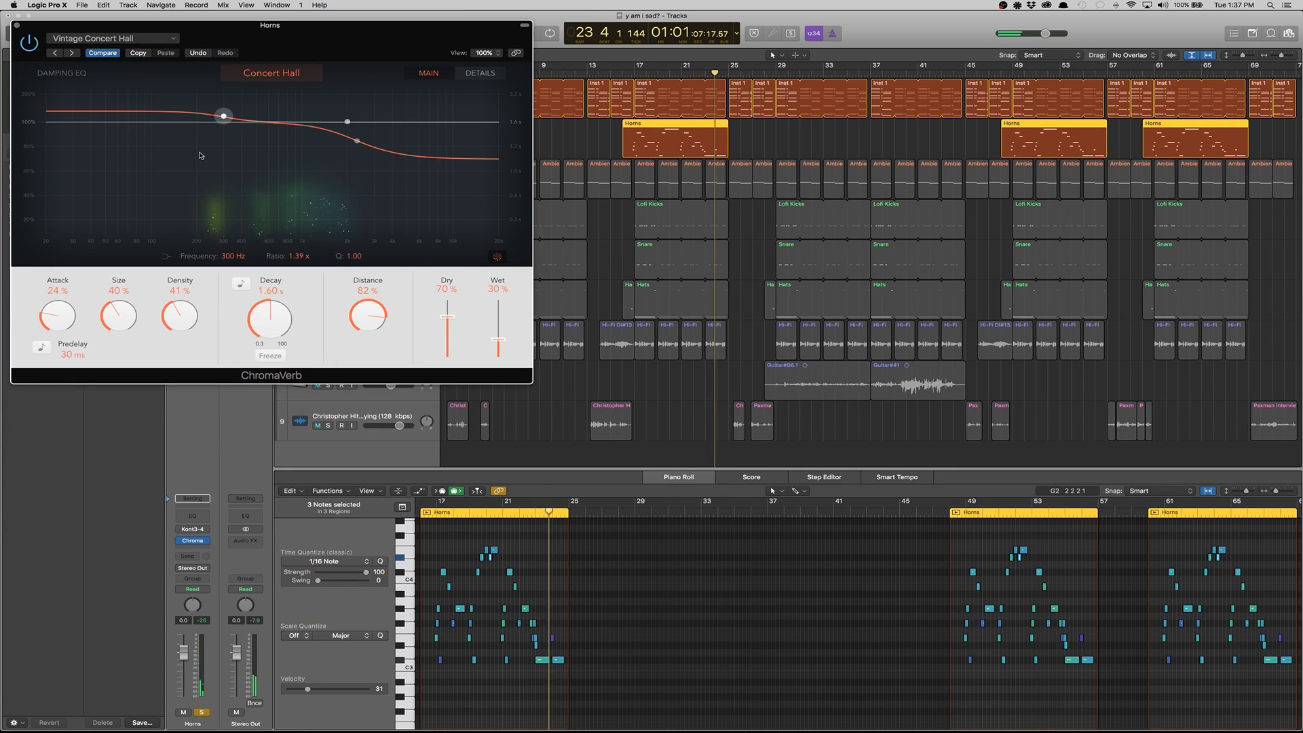
- Replay the horn part from about bar 16, setting the reverb's dry level to 92% and raising its wet level
left_click(620, 73)
left_click_drag(340, 34, 425, 198)
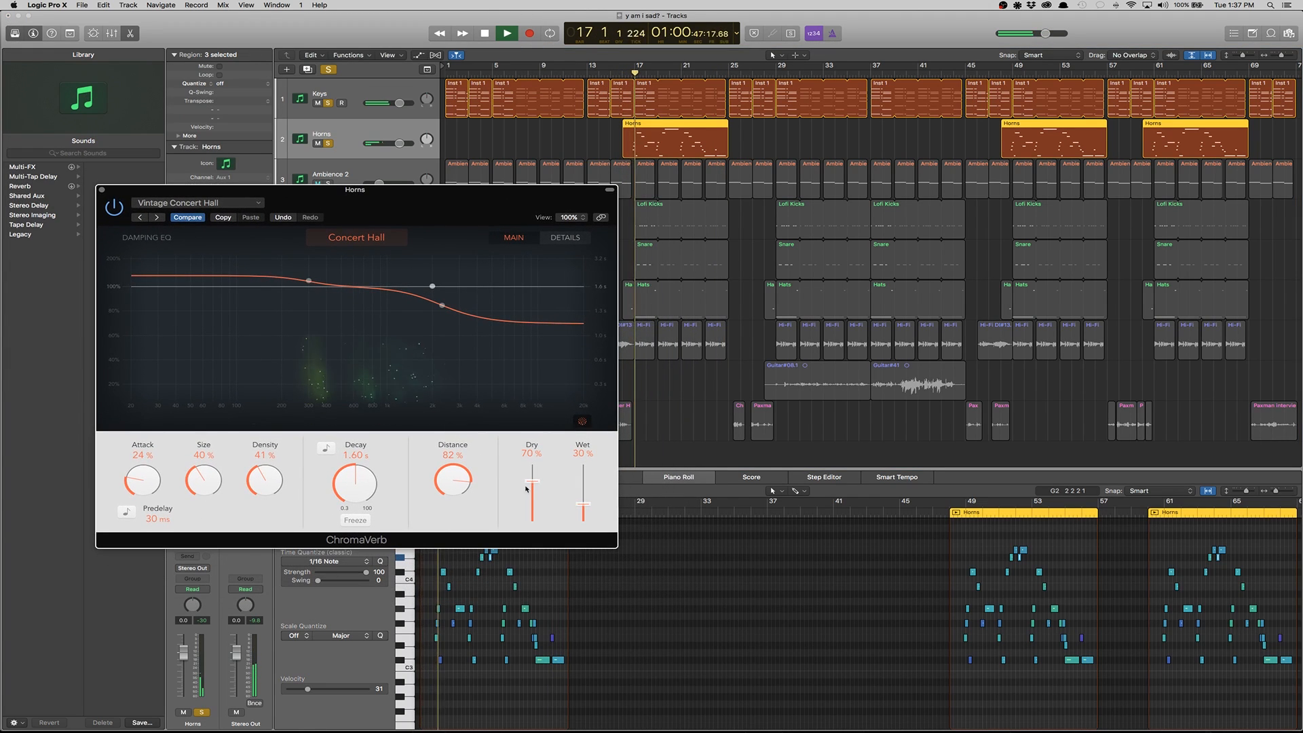
left_click_drag(532, 481, 540, 471)
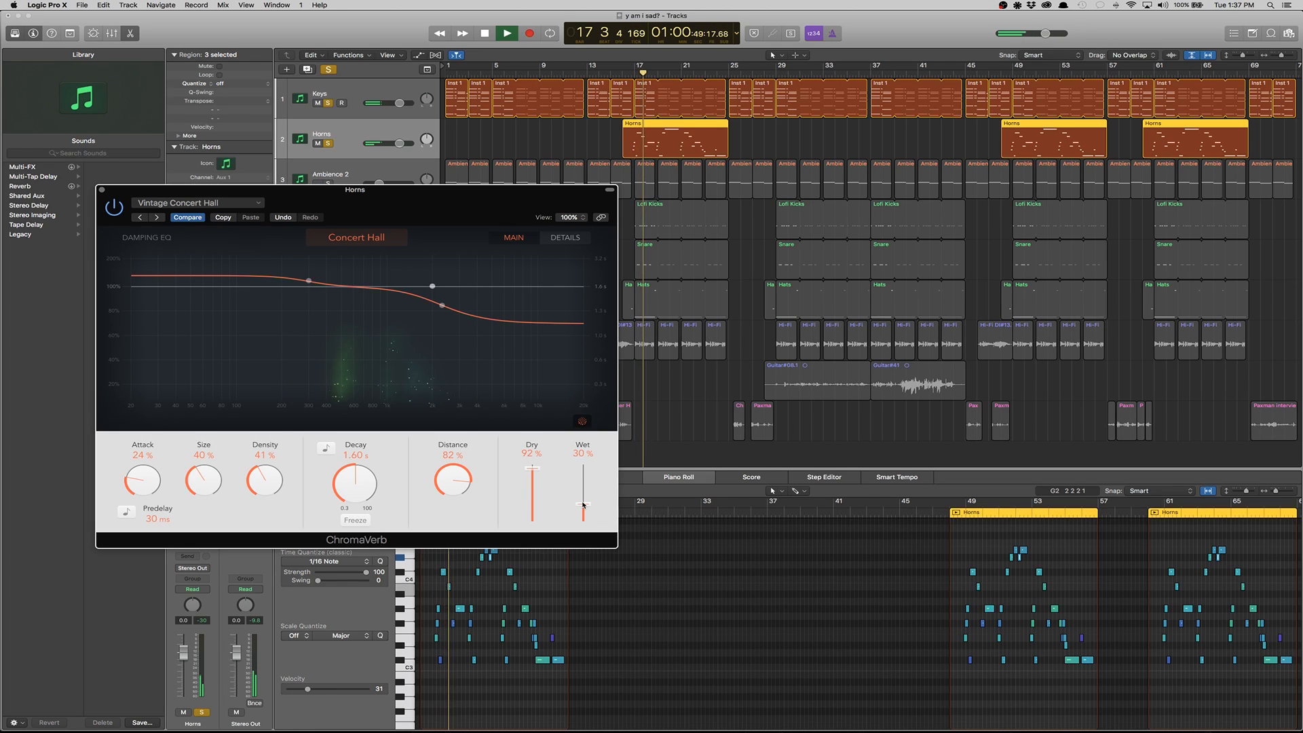
left_click_drag(586, 489, 584, 481)
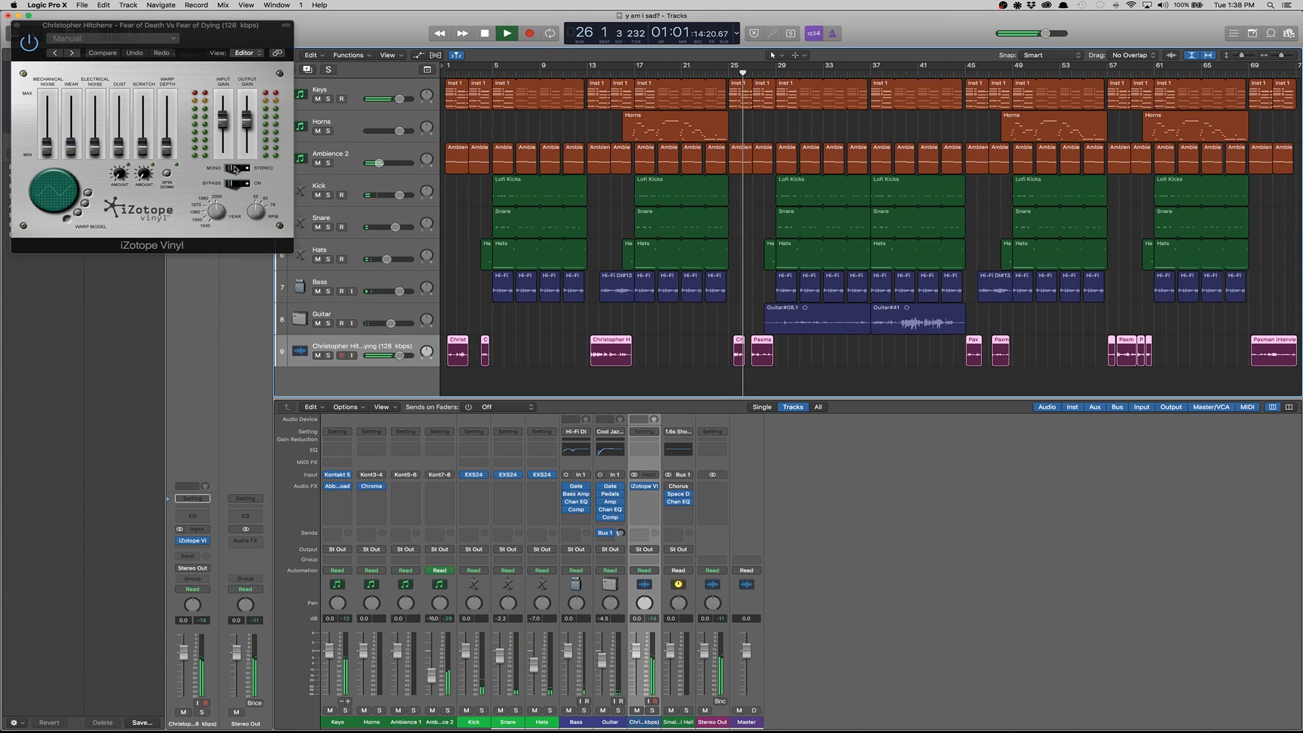
- Switch the iZotope Vinyl plug-in on the speech track to mono and slightly raise its warp depth
left_click(234, 169)
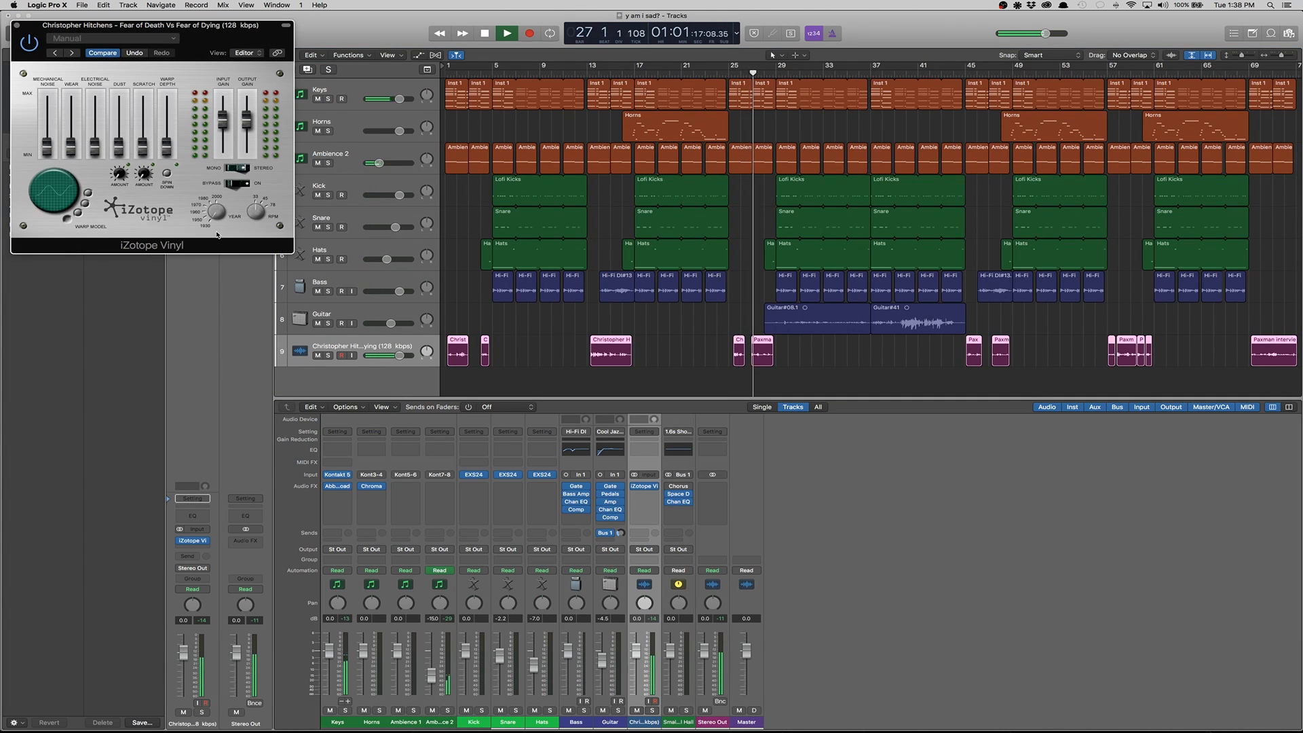
left_click_drag(165, 151, 165, 146)
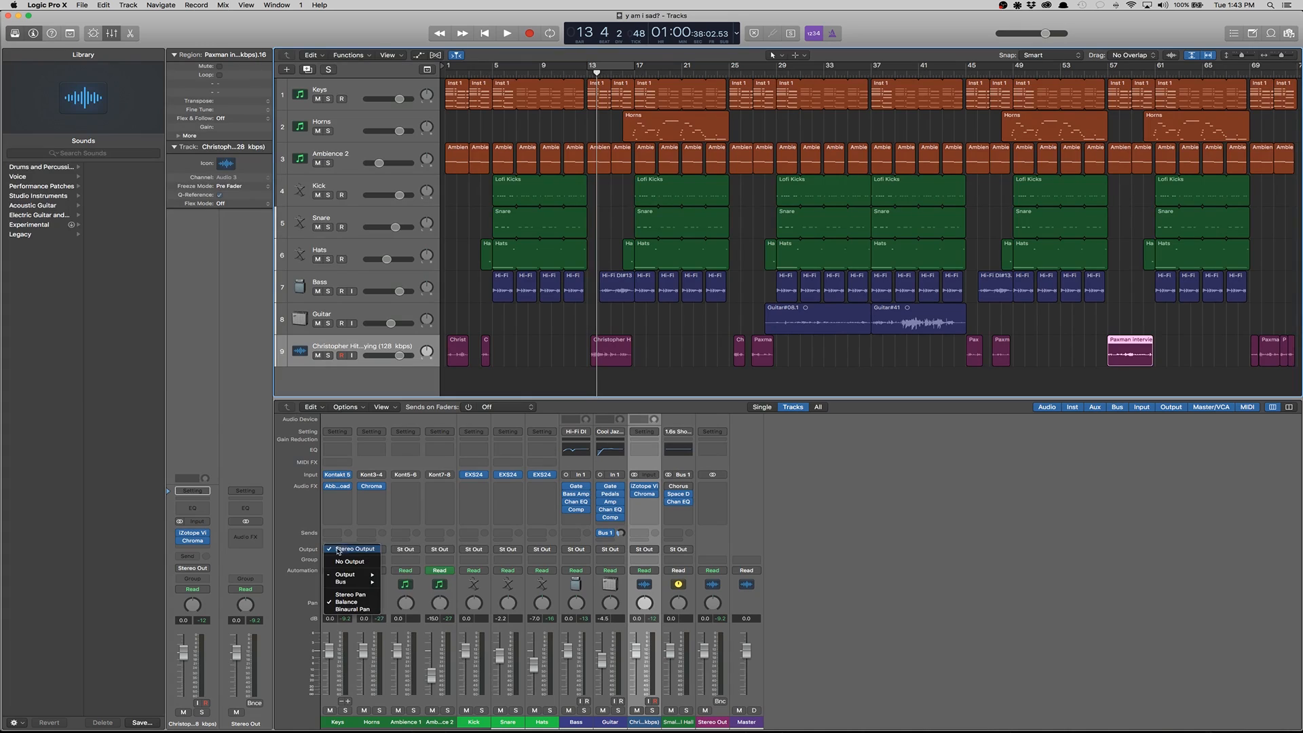
- Route the outputs of the Keys, Horns and Ambience 1 channels to Bus 10
left_click(371, 548)
left_click(405, 549)
mouse_move(444, 582)
left_click(480, 504)
- Delete the unused Ambience 1 channel strip and briefly play the arrangement from about bar 13
left_click(409, 465)
key("BackSpace")
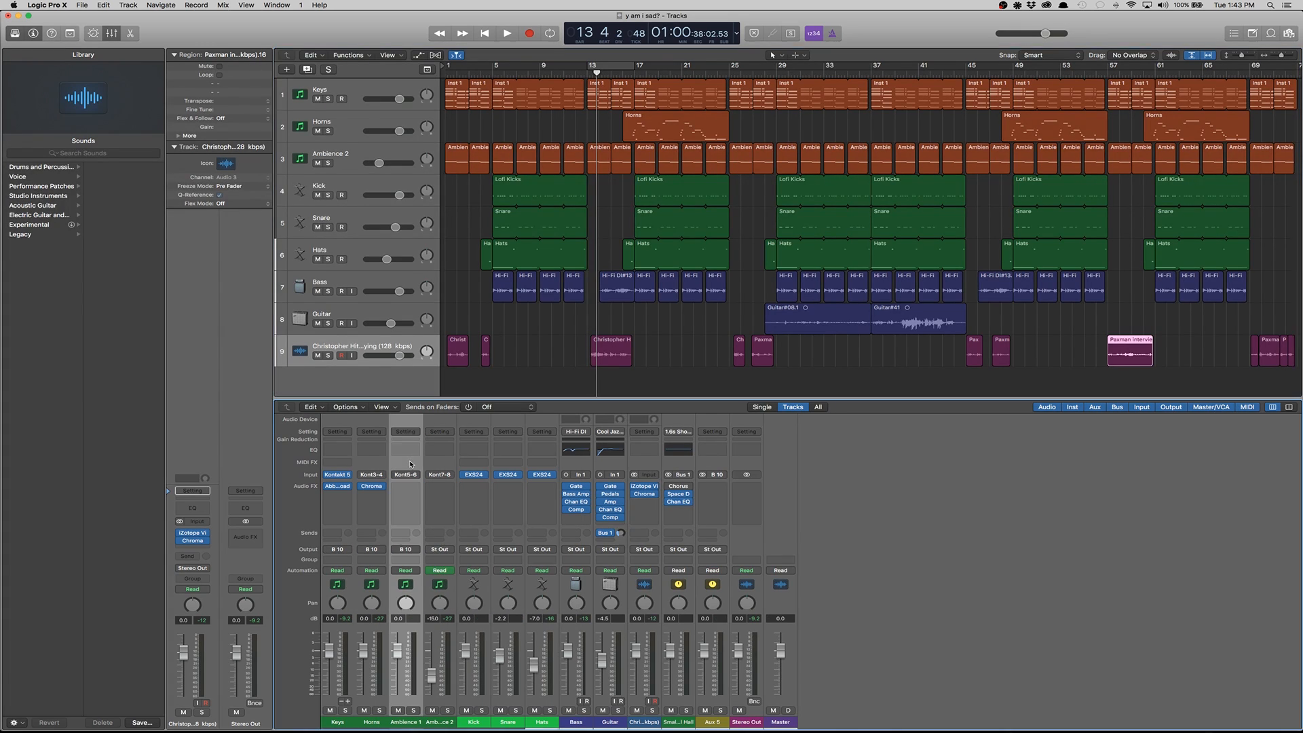
left_click(649, 230)
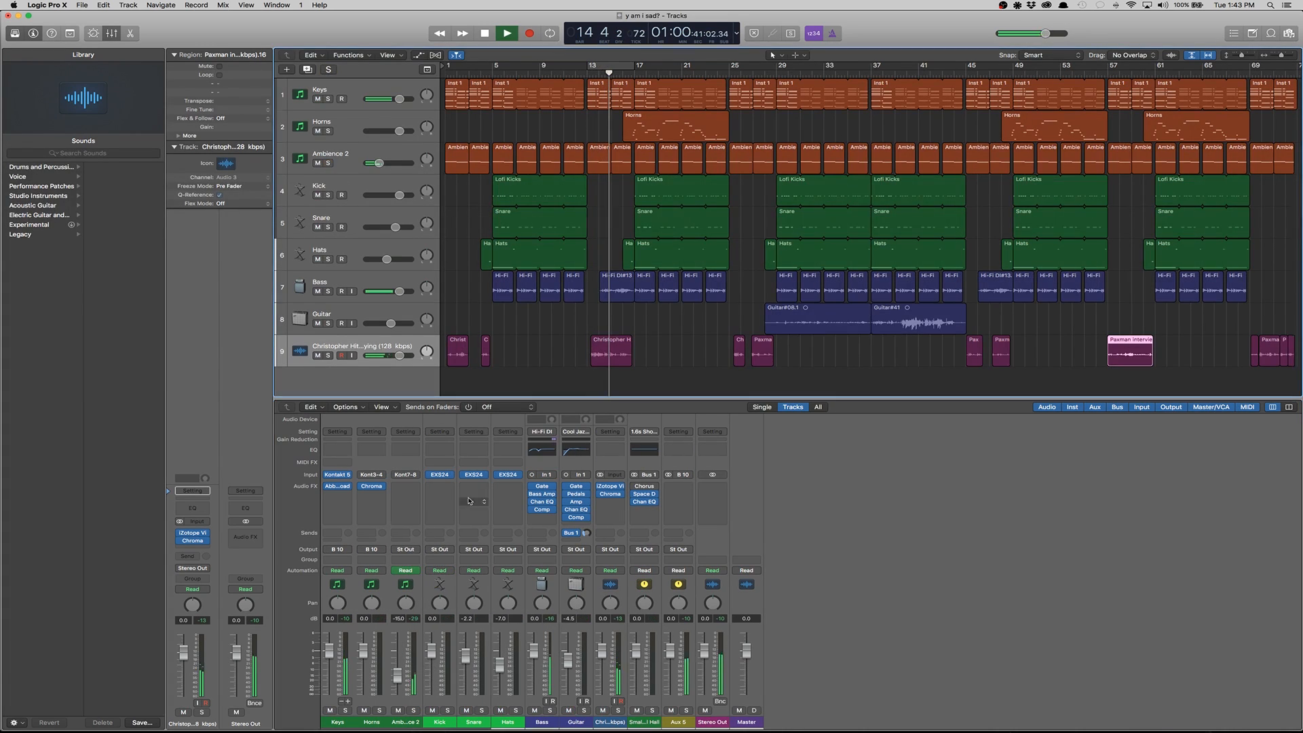
key("space")
- Rename the Bus 10 aux channel as Background and route the Kick, Snare and Hats outputs to Bus 11
double_click(678, 722)
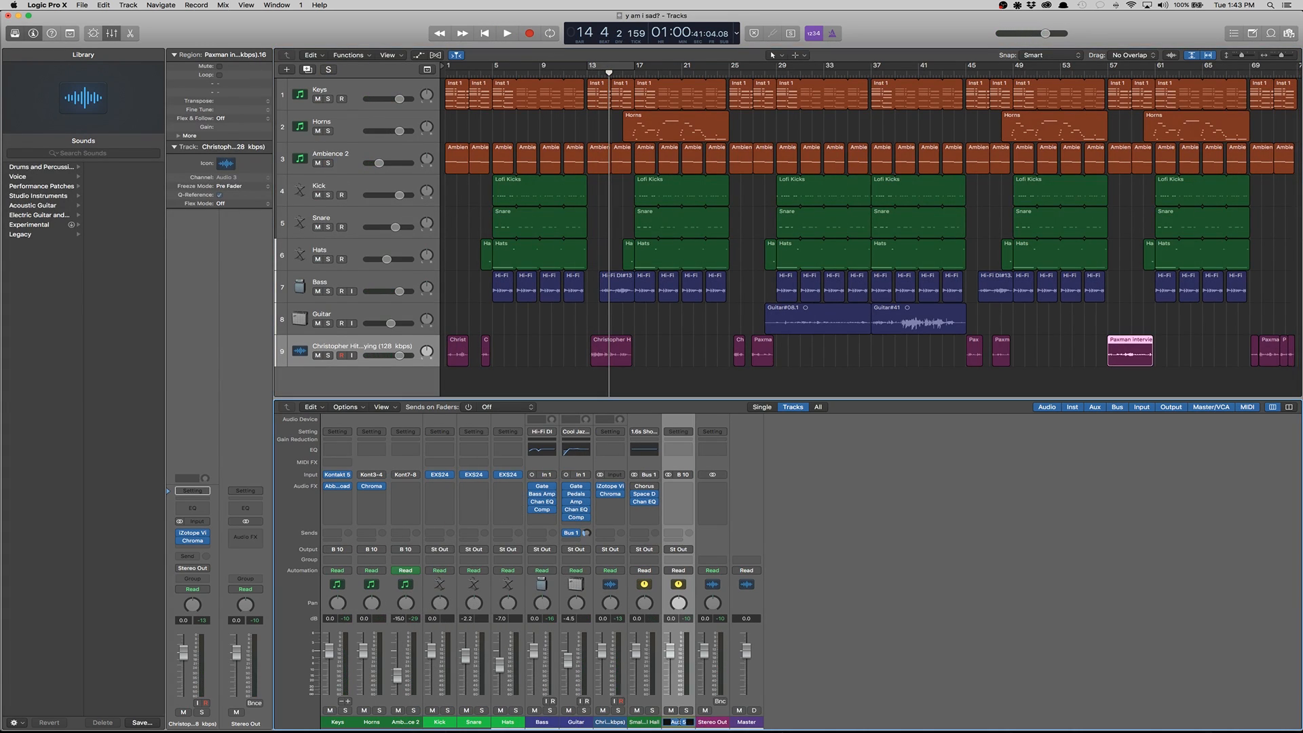
left_click(439, 549)
left_click(515, 511)
left_click(474, 549)
left_click(549, 512)
left_click(508, 549)
left_click(583, 511)
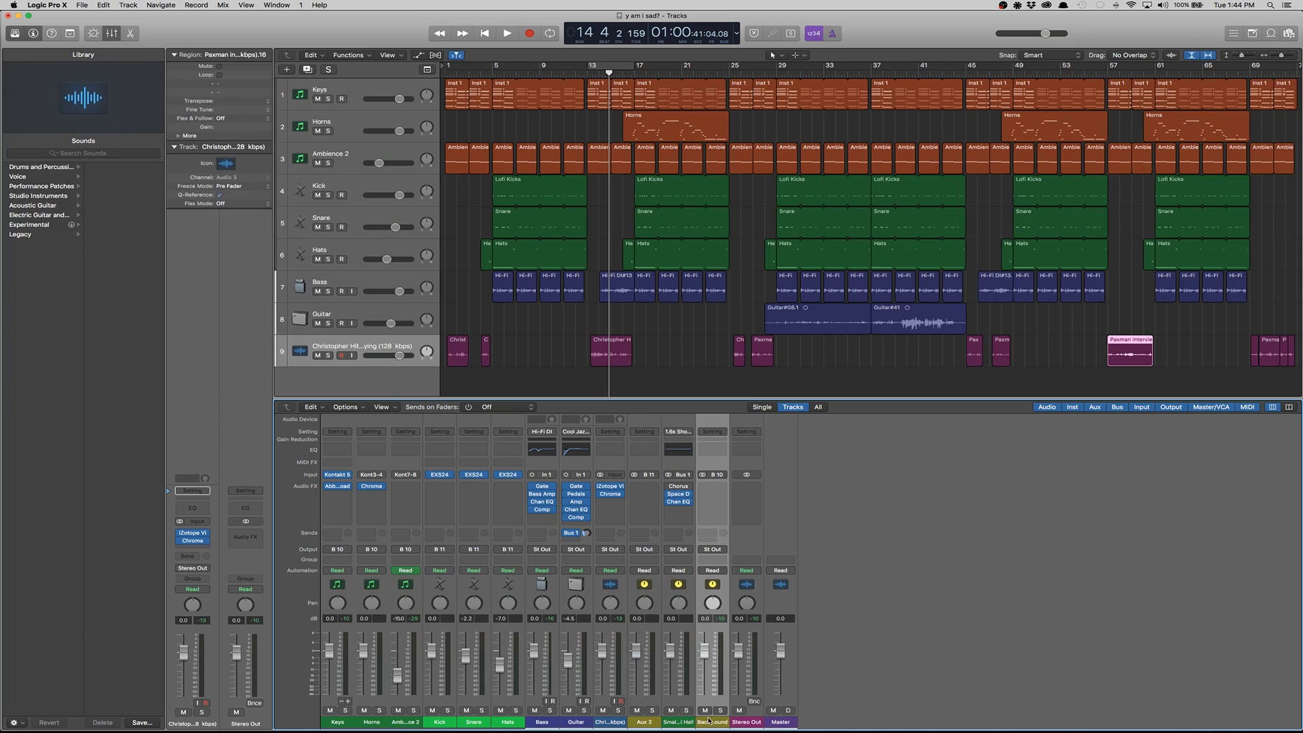
- Rename the Bus 11 aux channel as Drum Bus and route the Bass output to Bus 12
double_click(644, 722)
type("Dr")
left_click(541, 549)
mouse_move(551, 581)
left_click(631, 520)
- Route the Guitar output to Bus 12 and rename that bus's aux channel as Guitars
left_click(575, 548)
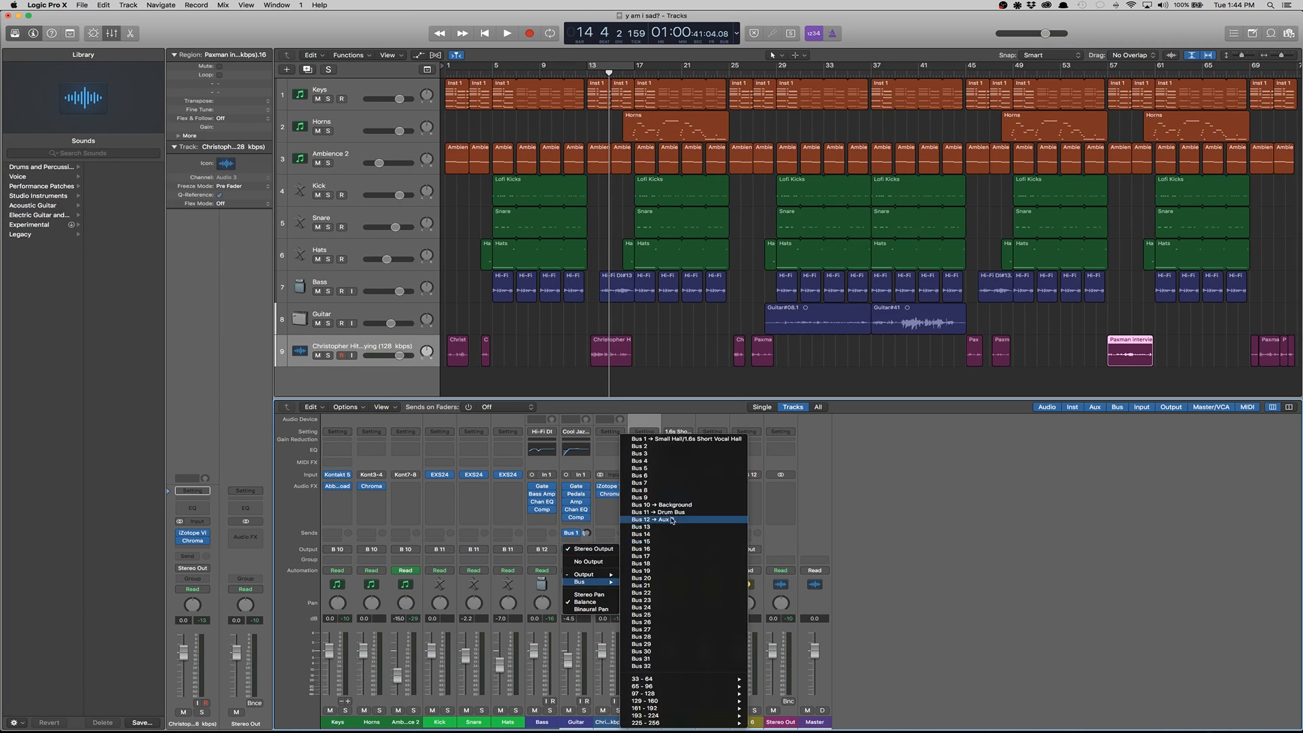
left_click(669, 520)
double_click(746, 721)
type("Guitars")
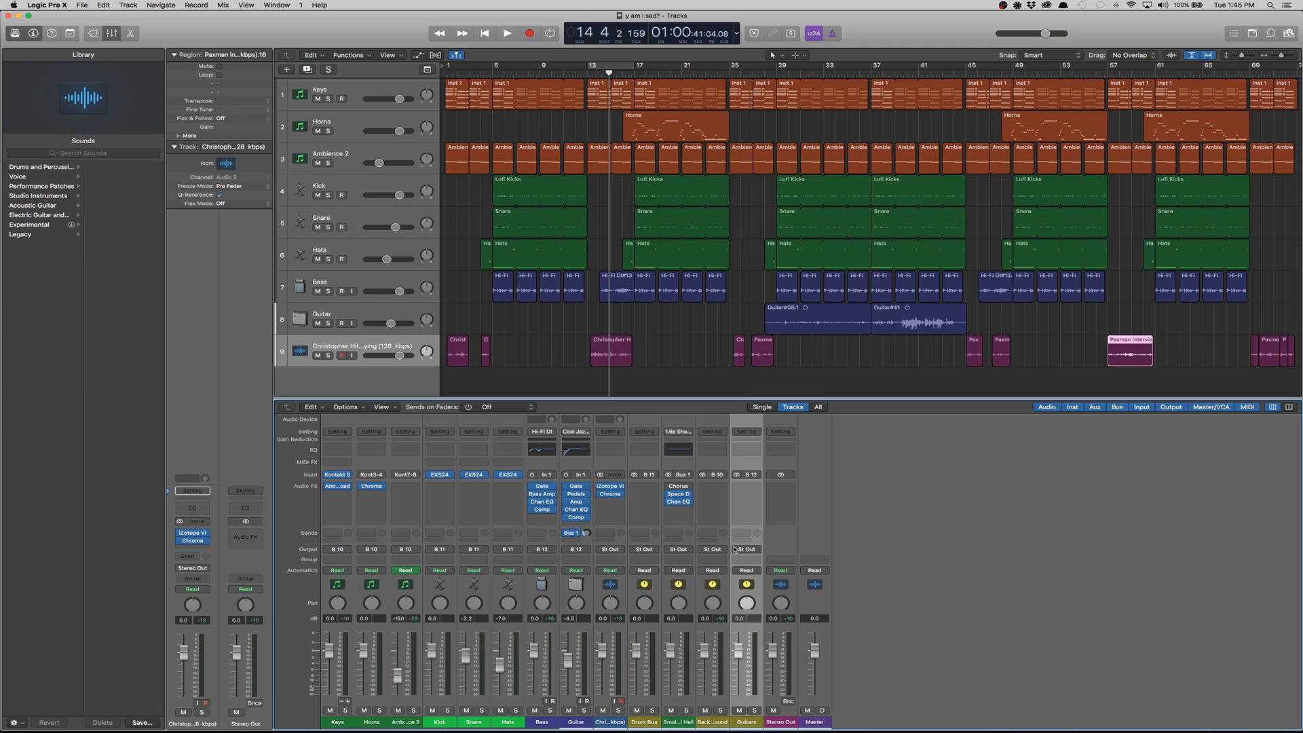
- Add a send from the Kick channel to Bus 2 and set the send level to 0 dB
left_click(436, 532)
mouse_move(446, 546)
left_click(498, 445)
left_click(451, 532, "alt")
- Rename the Bus 2 aux channel as Kick SC and set its output to No Output
double_click(780, 721)
type("Kick SC")
key("Return")
left_click(780, 548)
left_click(792, 561)
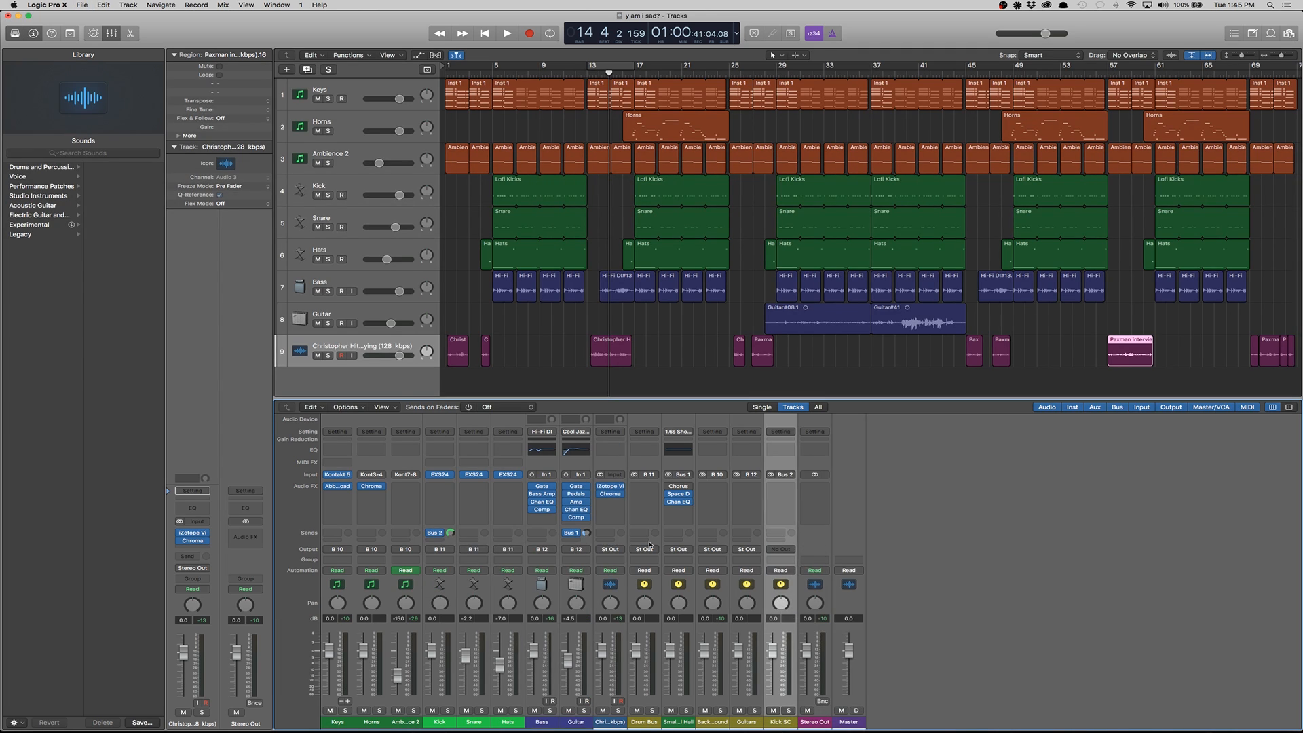
- Insert Solid Bus Comp on the Drum Bus channel and load a preset for it
left_click(643, 517)
left_click(858, 672)
left_click(112, 38)
left_click(306, 45)
- Insert Solid Bus Comp on the Background channel with the Mix Bus preset and Bus 2 side chain, adjusting the threshold during playback
left_click(712, 517)
left_click(926, 672)
left_click(122, 47)
mouse_move(122, 221)
left_click(312, 72)
key("space")
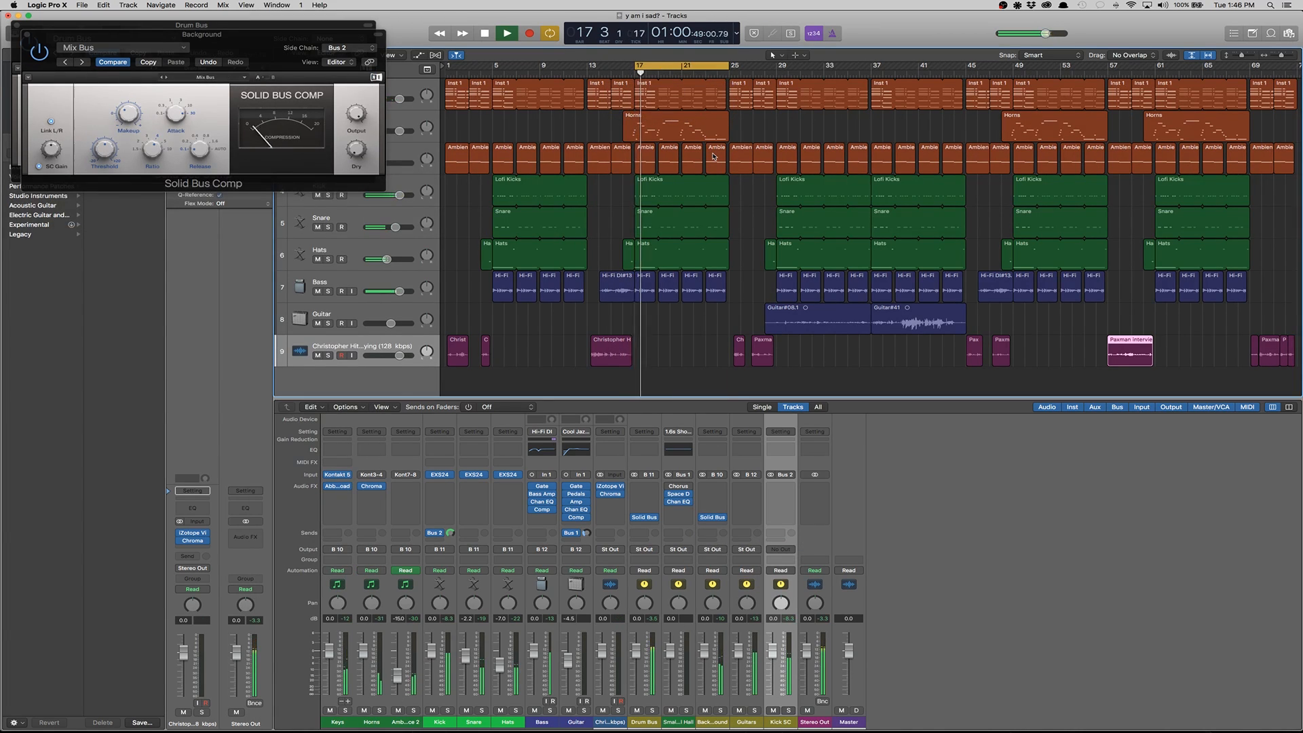
left_click_drag(109, 149, 108, 157)
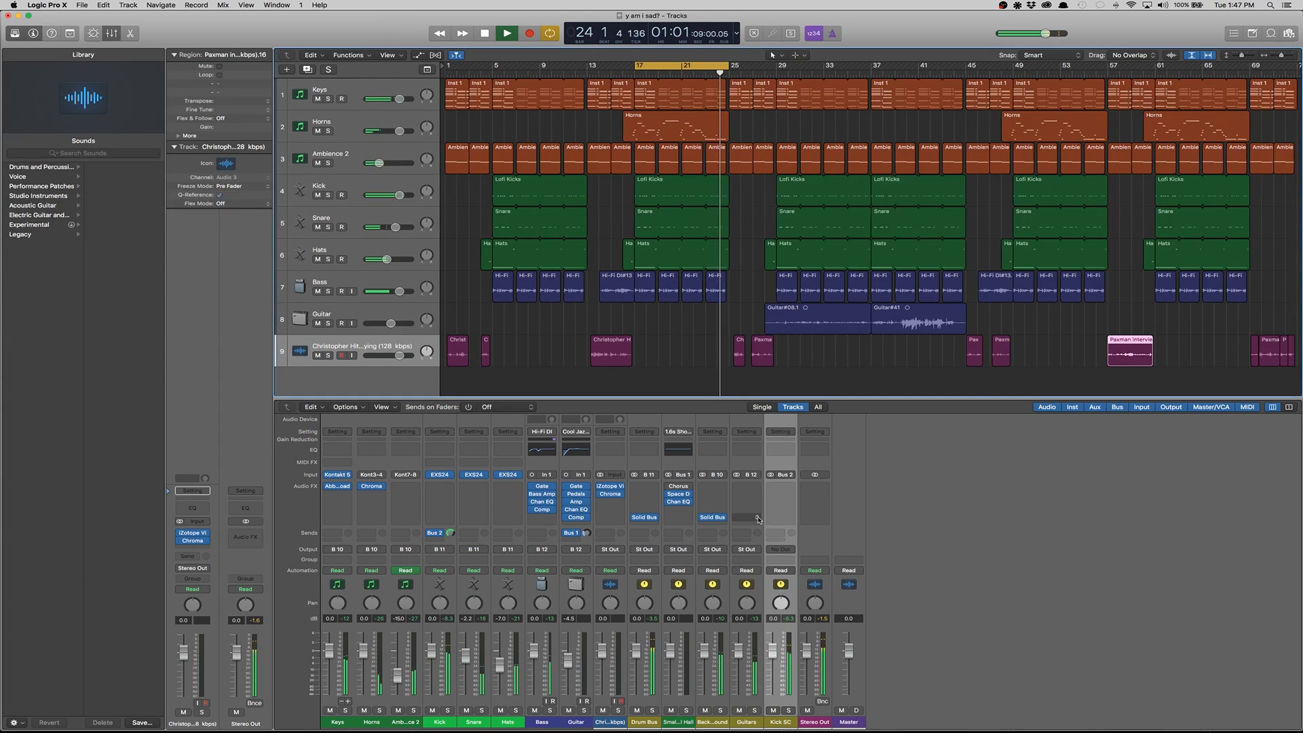
- Insert a stereo Solid Bus Comp on the Guitars channel and open its preset list
left_click(759, 517)
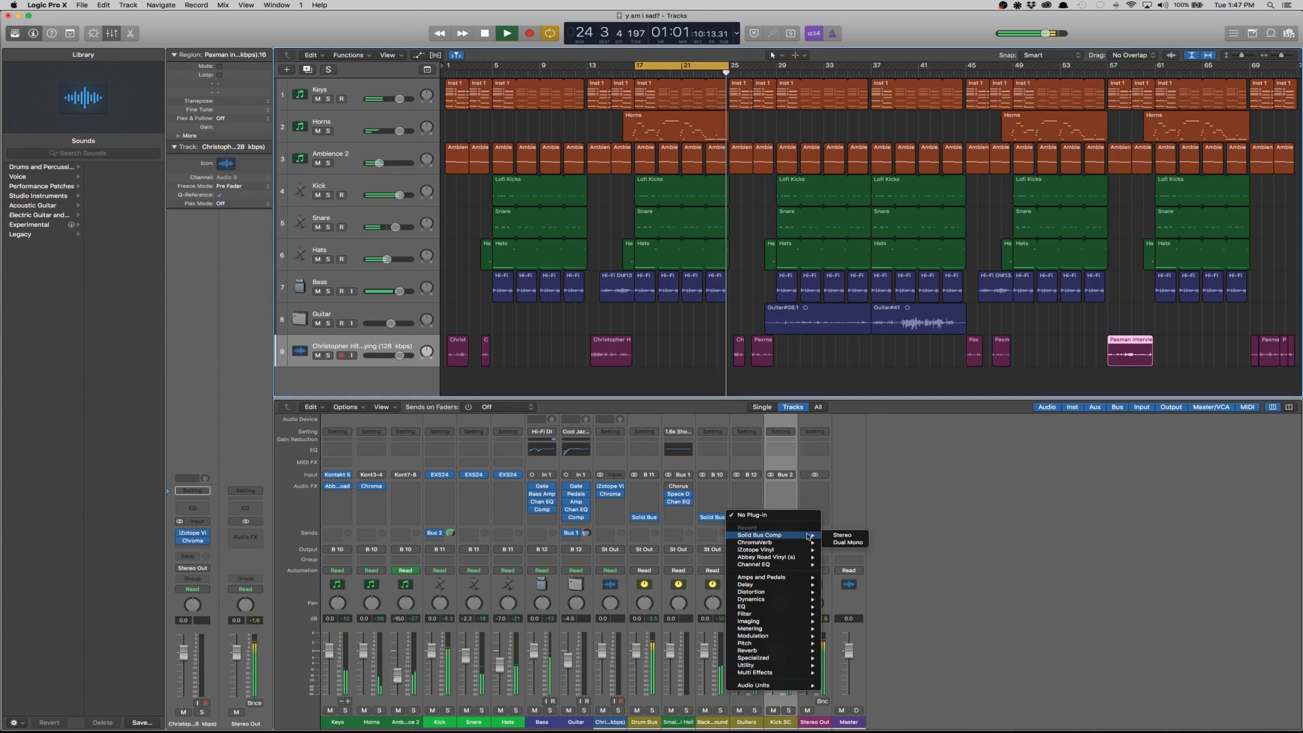
left_click(840, 537)
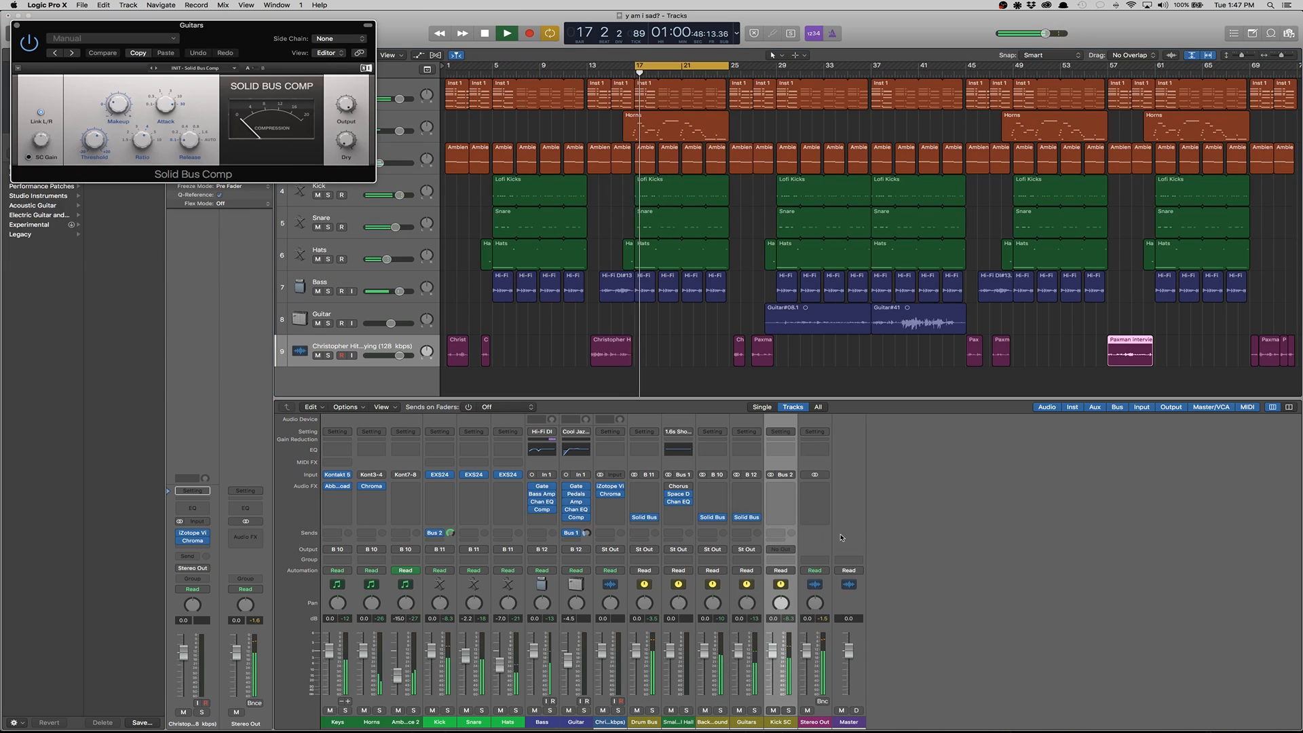
left_click(162, 38)
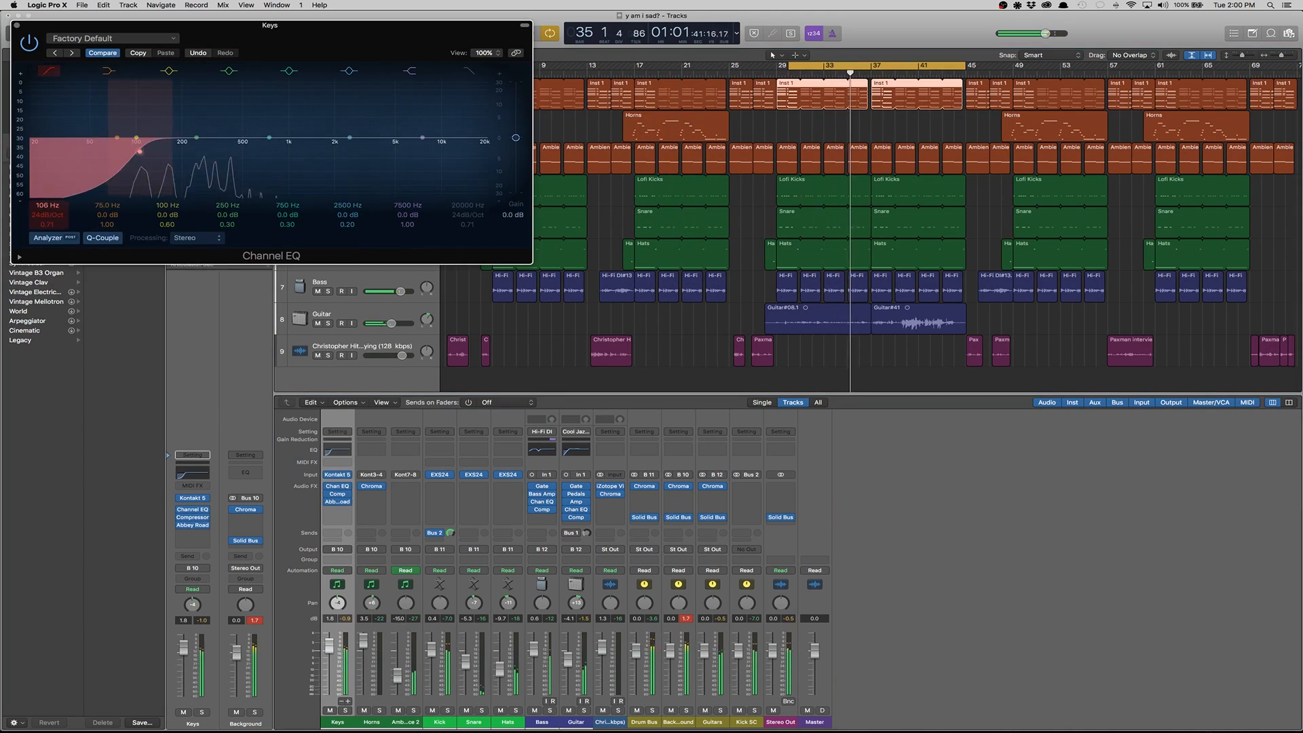
- Set the Keys EQ low cut to about 190 Hz at 48 dB/Oct and try narrow boosts in the mid bands
left_click_drag(140, 151, 179, 151)
left_click_drag(48, 215, 48, 205)
mouse_move(197, 137)
left_mouse_down()
mouse_move(204, 102)
mouse_move(276, 99)
mouse_move(219, 126)
left_mouse_up()
left_click_drag(349, 137, 350, 119)
left_click_drag(348, 225, 347, 205)
- Extend the cycle range back to about bar 14 and set a Keys EQ bell to 340 Hz with a +1.5 dB boost
left_click_drag(790, 66, 600, 66)
left_click_drag(349, 119, 216, 131)
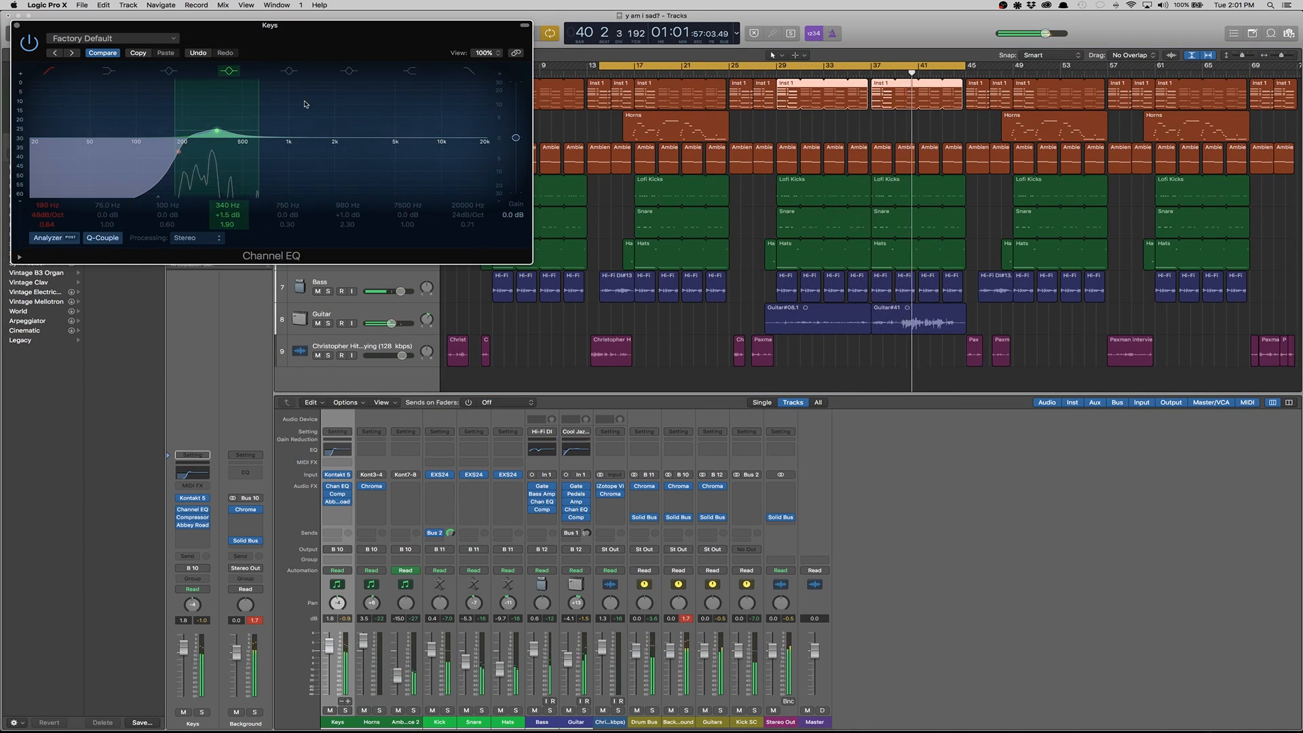
left_click_drag(227, 225, 227, 219)
left_click_drag(179, 151, 179, 151)
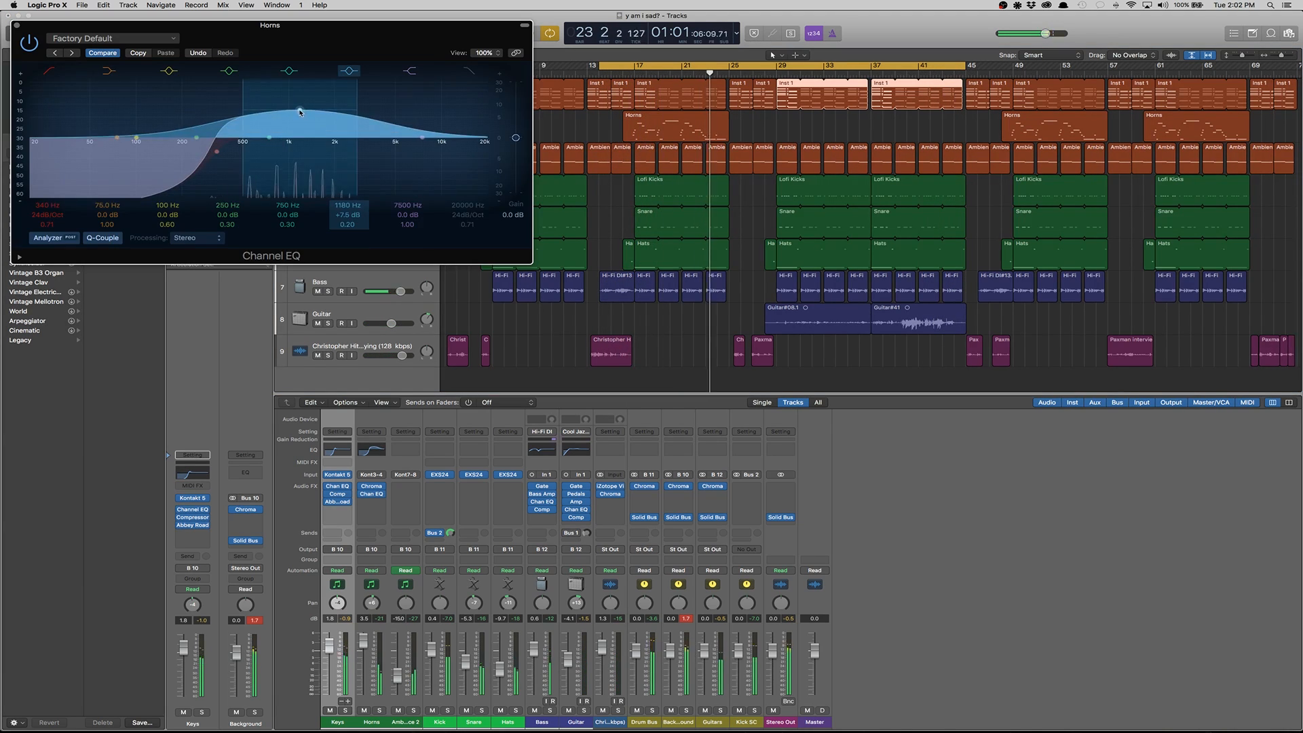
- Set the Horns EQ bell to 1420 Hz with a +2.5 dB boost and add a high cut at 2950 Hz
left_click_drag(291, 117, 272, 102)
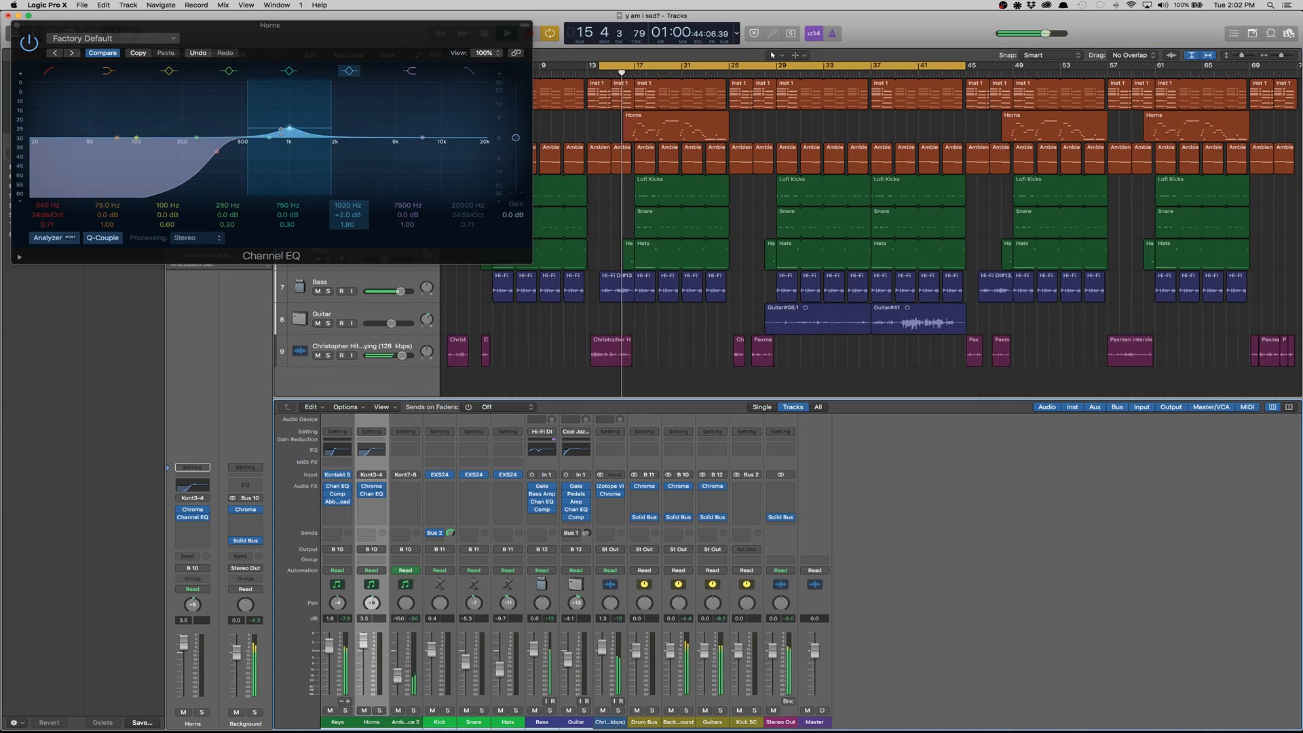
mouse_move(292, 127)
left_mouse_down()
mouse_move(259, 113)
mouse_move(291, 109)
mouse_move(312, 126)
left_mouse_up()
left_click_drag(485, 138, 368, 158)
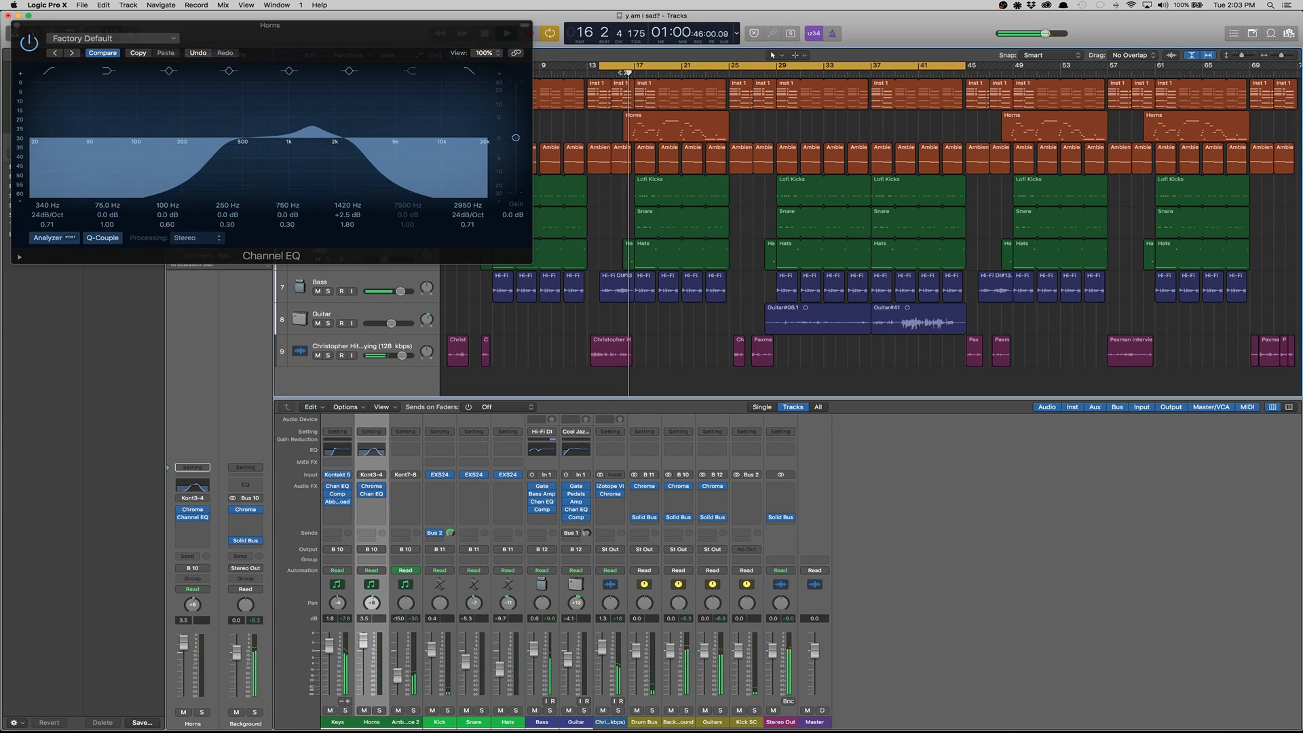
left_click_drag(298, 102, 315, 95)
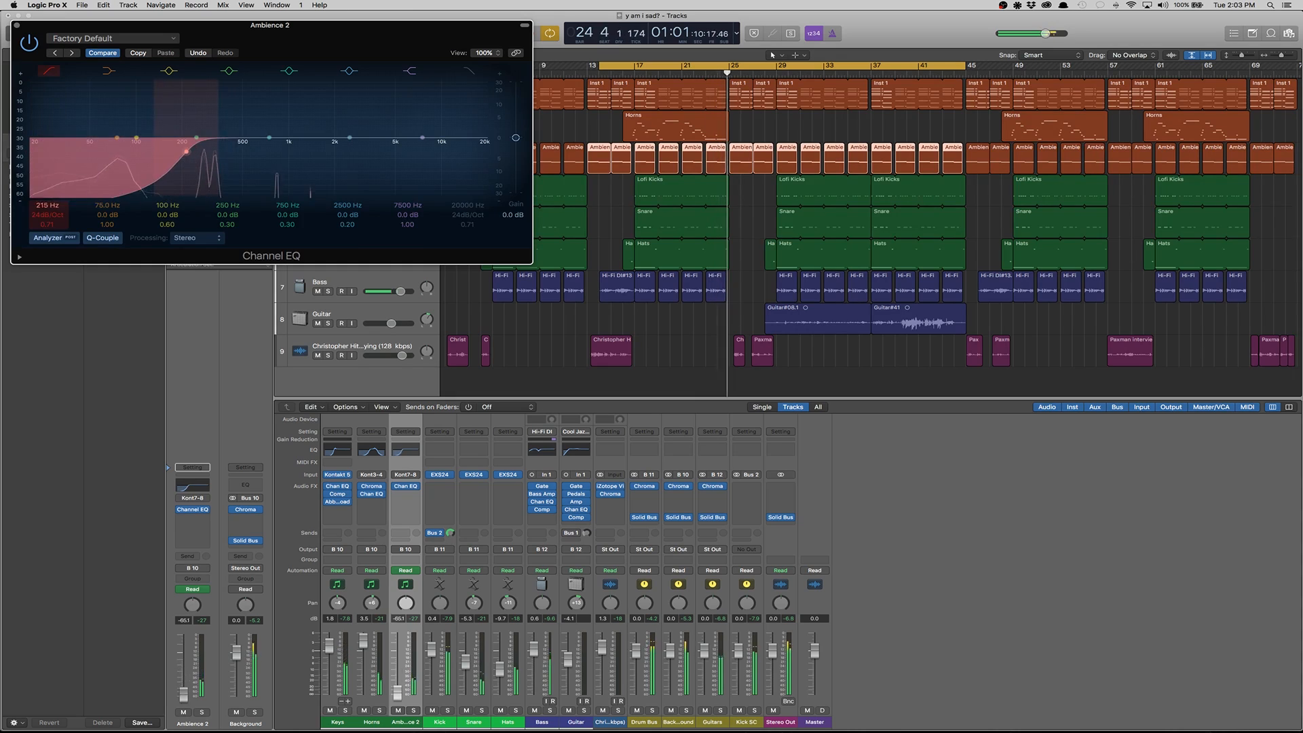
- Boost an upper-mid band in the Ambience 2 channel's EQ and fine-tune it
left_click_drag(288, 138, 390, 129)
mouse_move(355, 112)
left_mouse_down()
mouse_move(324, 51)
mouse_move(356, 50)
mouse_move(355, 125)
left_mouse_up()
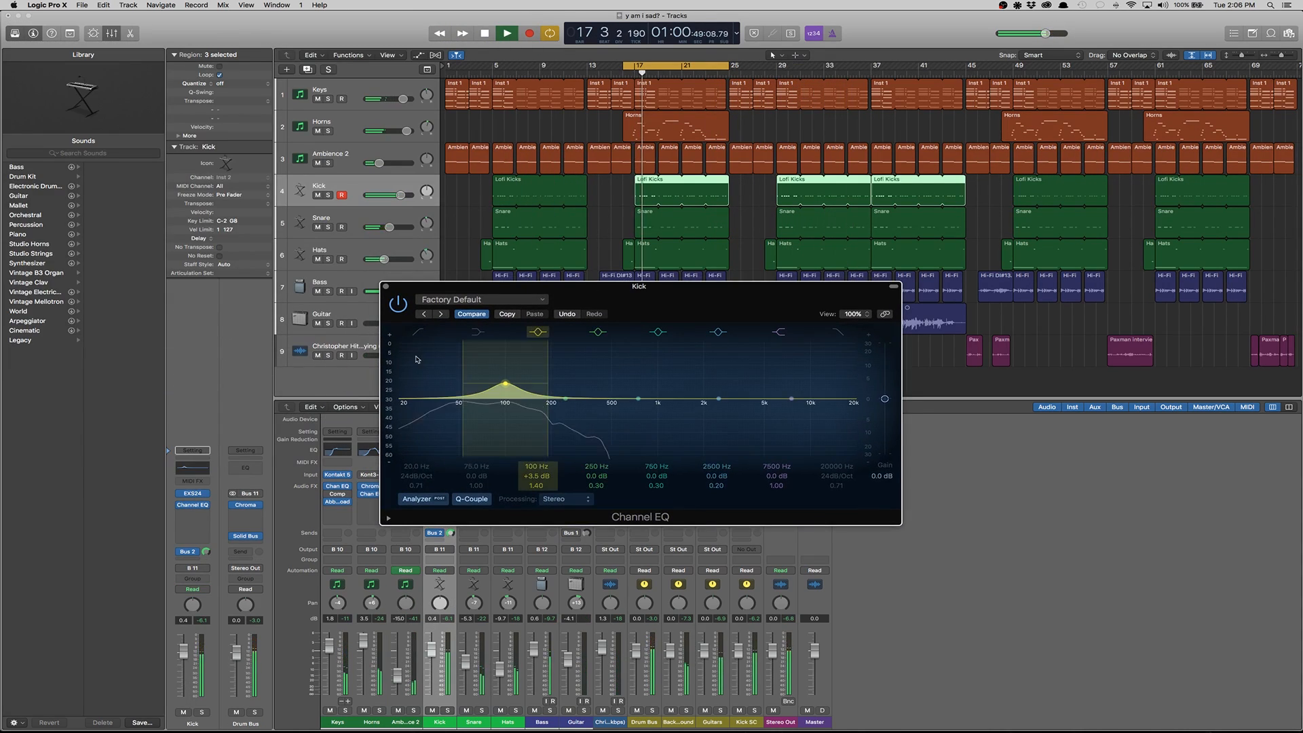
- Enable a low cut at 38.5 Hz in the Kick EQ and add a +1.0 dB bell at 500 Hz
left_click(418, 332)
left_click_drag(404, 412, 441, 412)
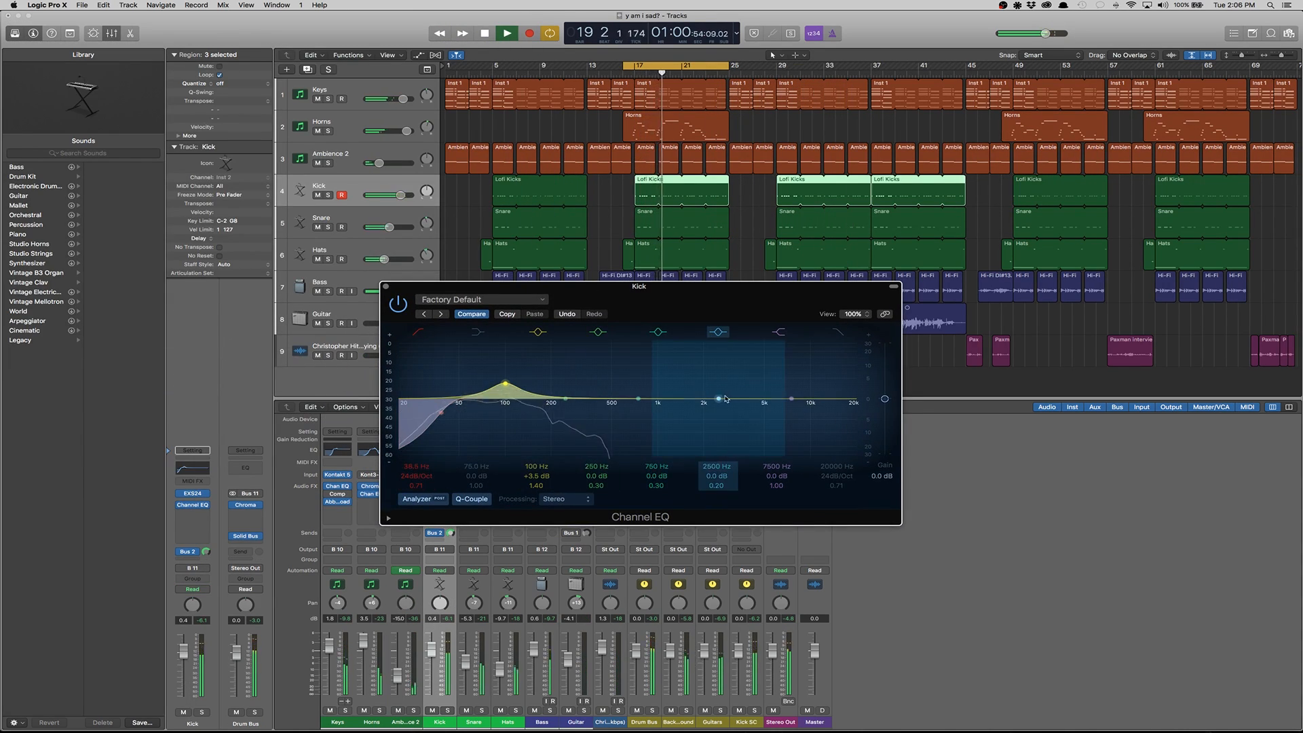
left_click_drag(718, 399, 652, 375)
mouse_move(636, 389)
left_mouse_down()
mouse_move(630, 366)
mouse_move(611, 391)
left_mouse_up()
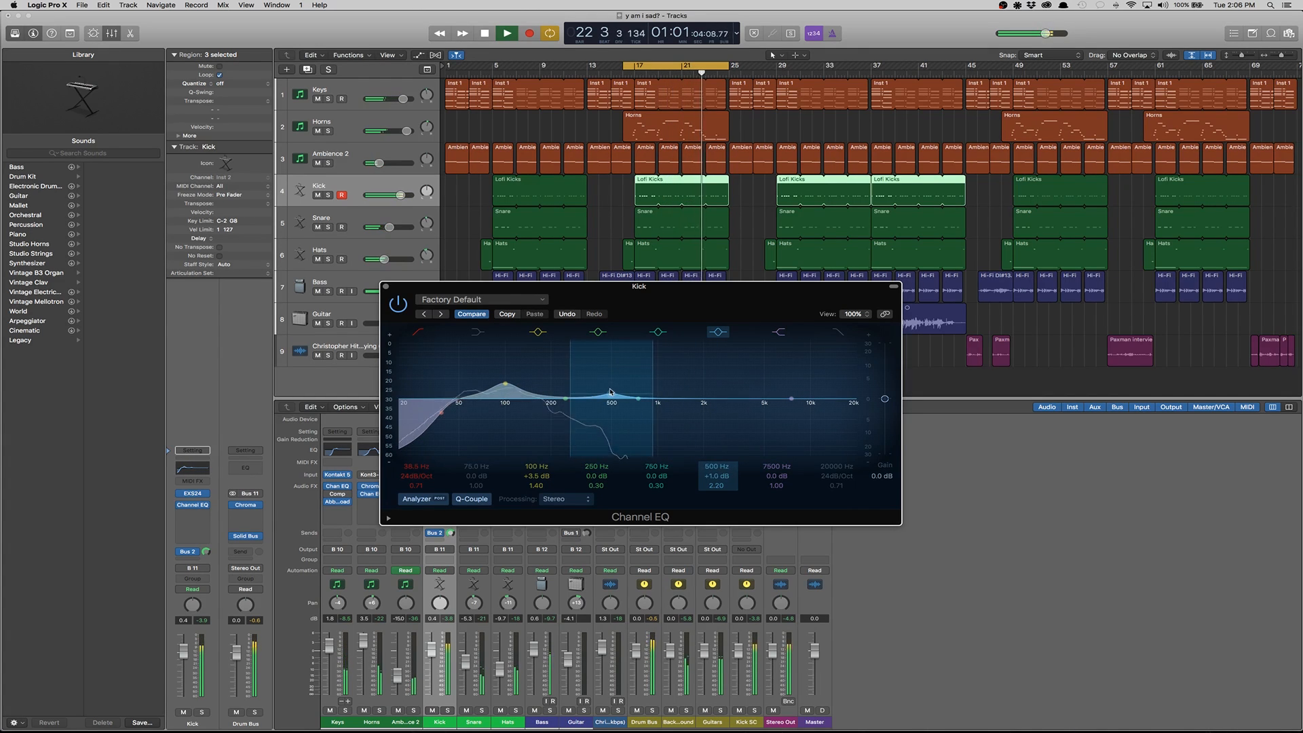
- Set the Kick EQ's 100 Hz boost to +2.0 dB and pull the Bass EQ's 500 Hz band down into a cut
left_click_drag(505, 383, 506, 389)
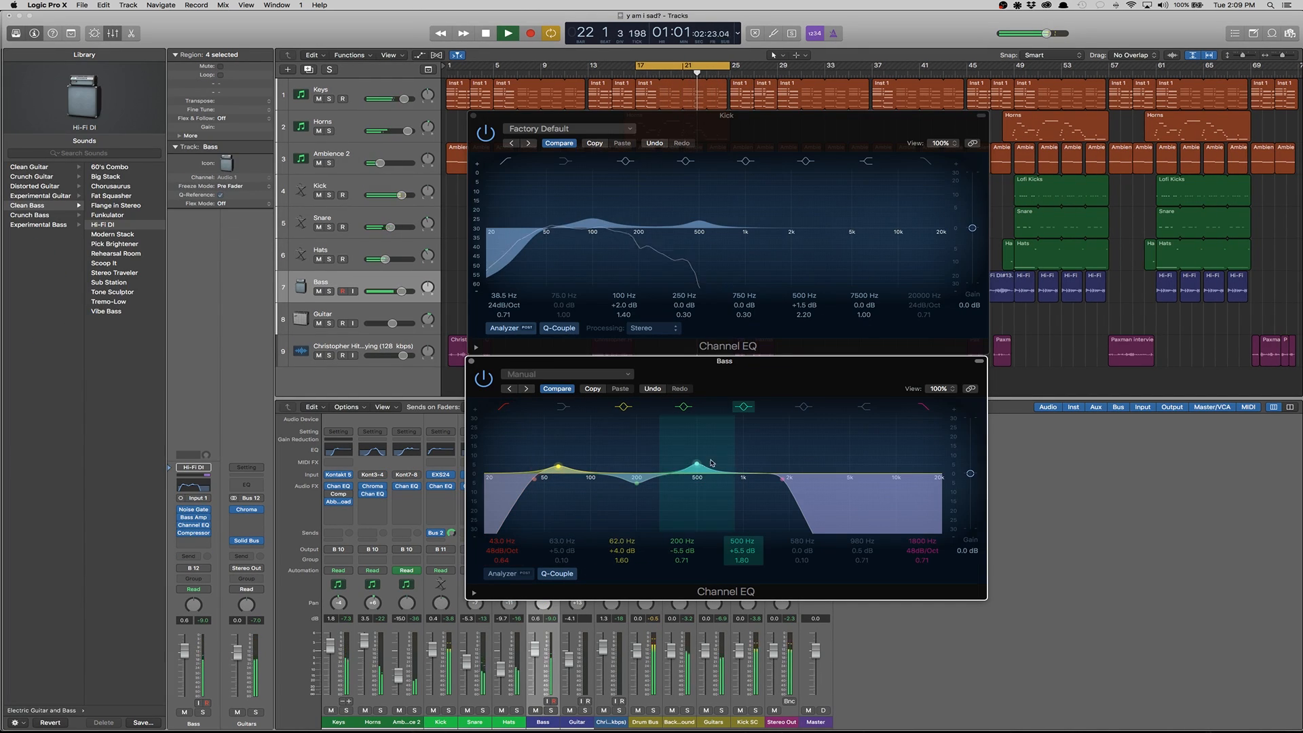
left_click_drag(697, 473, 697, 493)
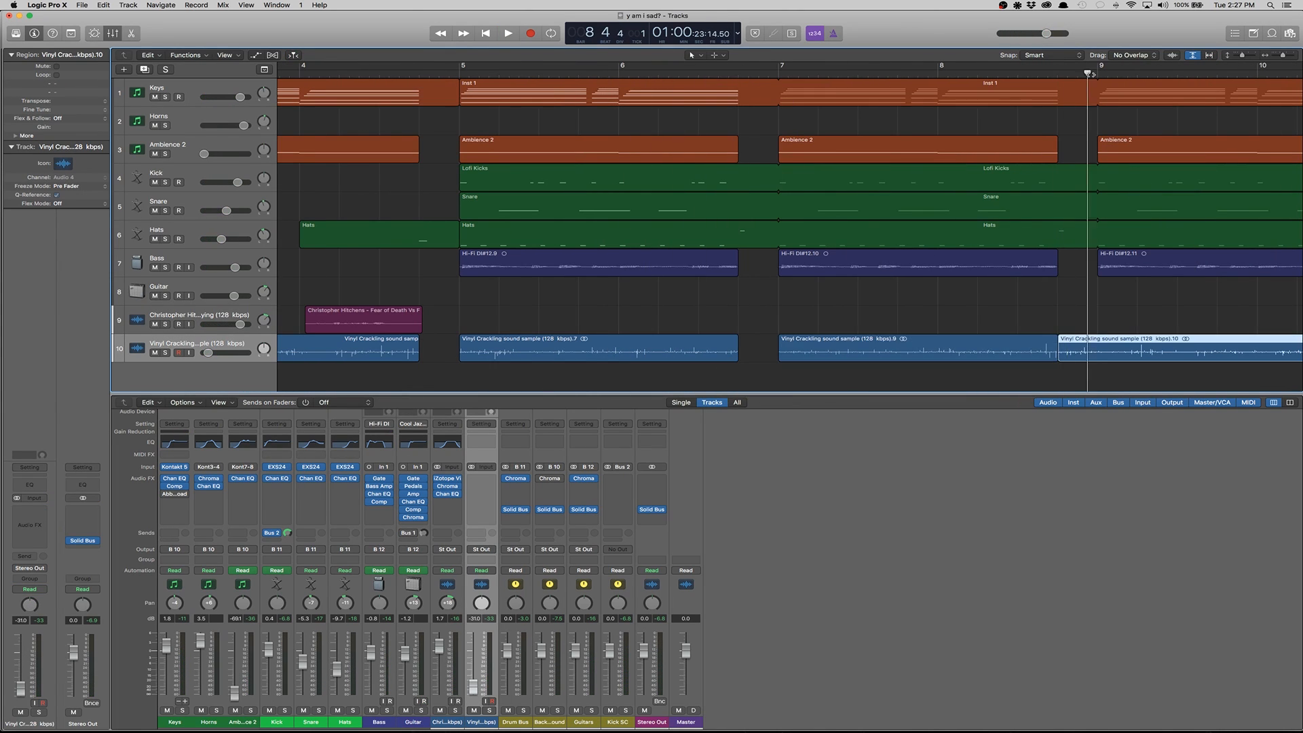
- Select the vinyl crackling region starting at bar 7 and slightly lower the speech track's volume
left_click(1018, 350)
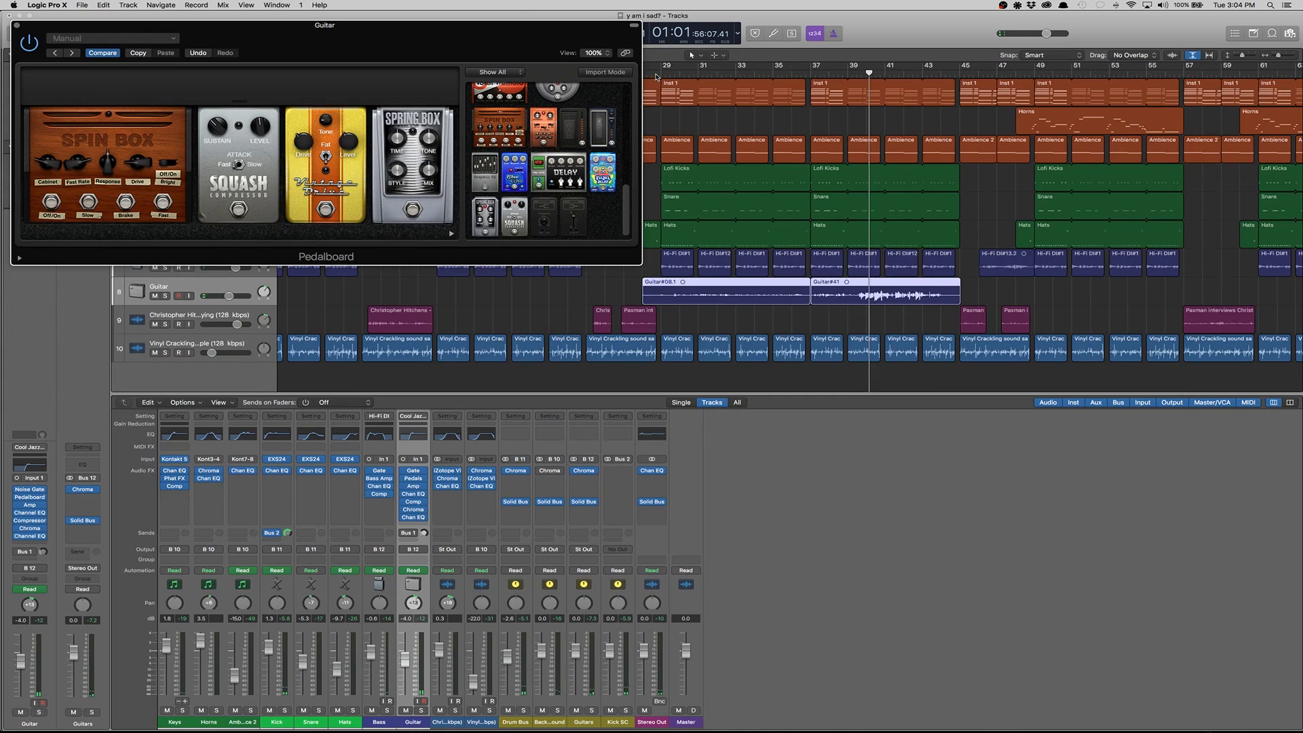
mouse_move(521, 33)
left_mouse_down()
mouse_move(547, 42)
mouse_move(521, 44)
left_mouse_up()
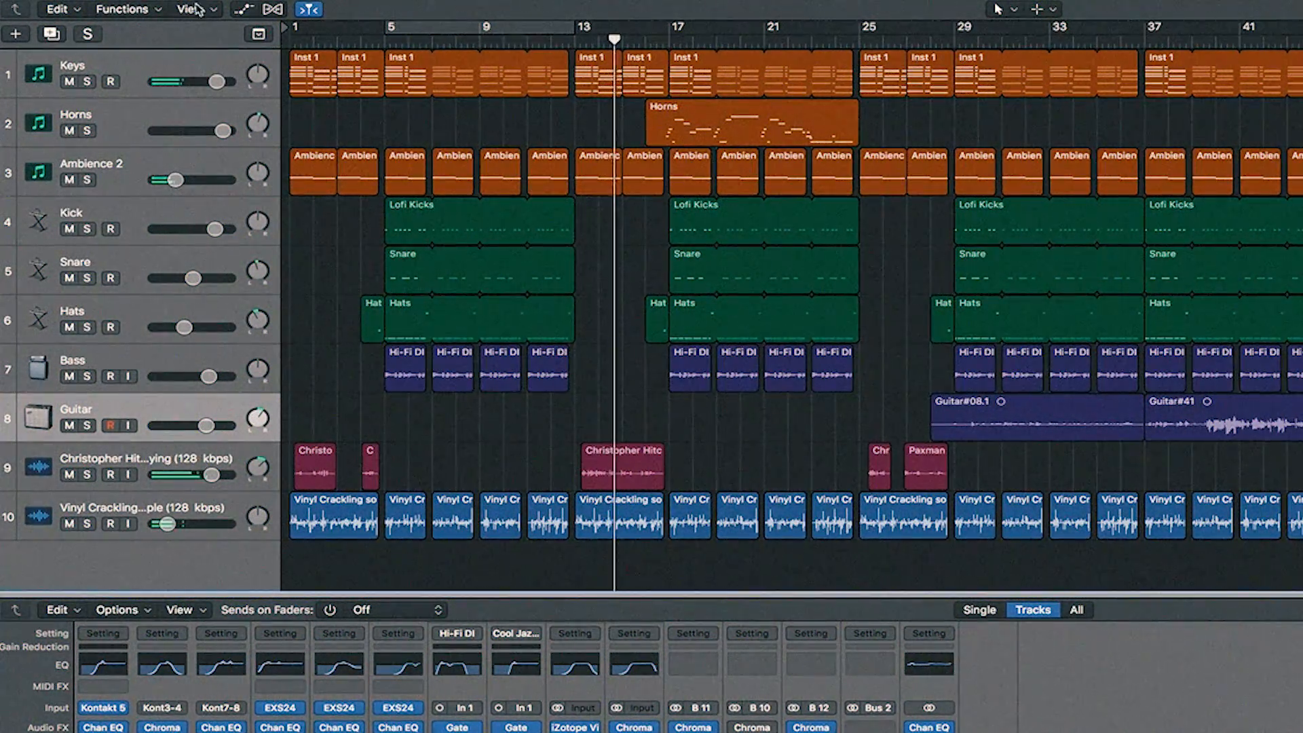
left_click_drag(212, 481, 208, 480)
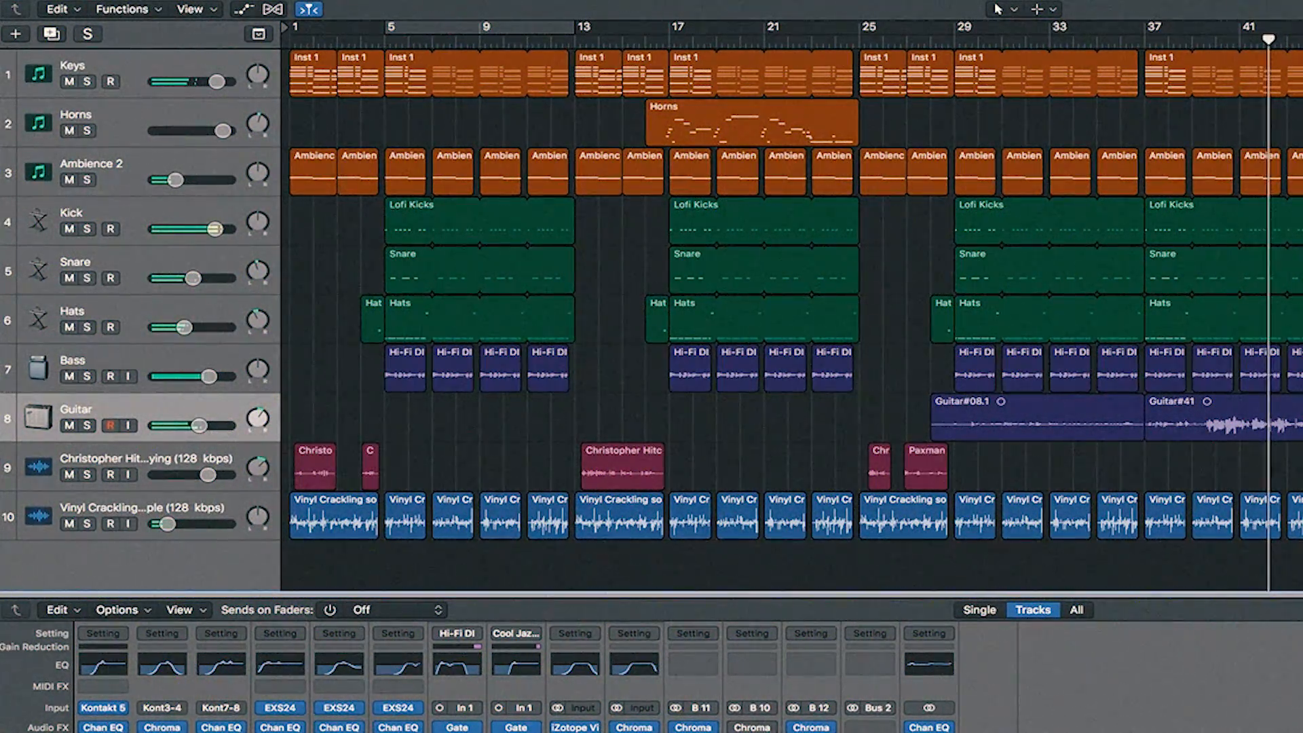
- Show the Levels metering plug-in window, reposition it clear of the tracks and close it
key("v")
left_click_drag(108, 1, 1302, 388)
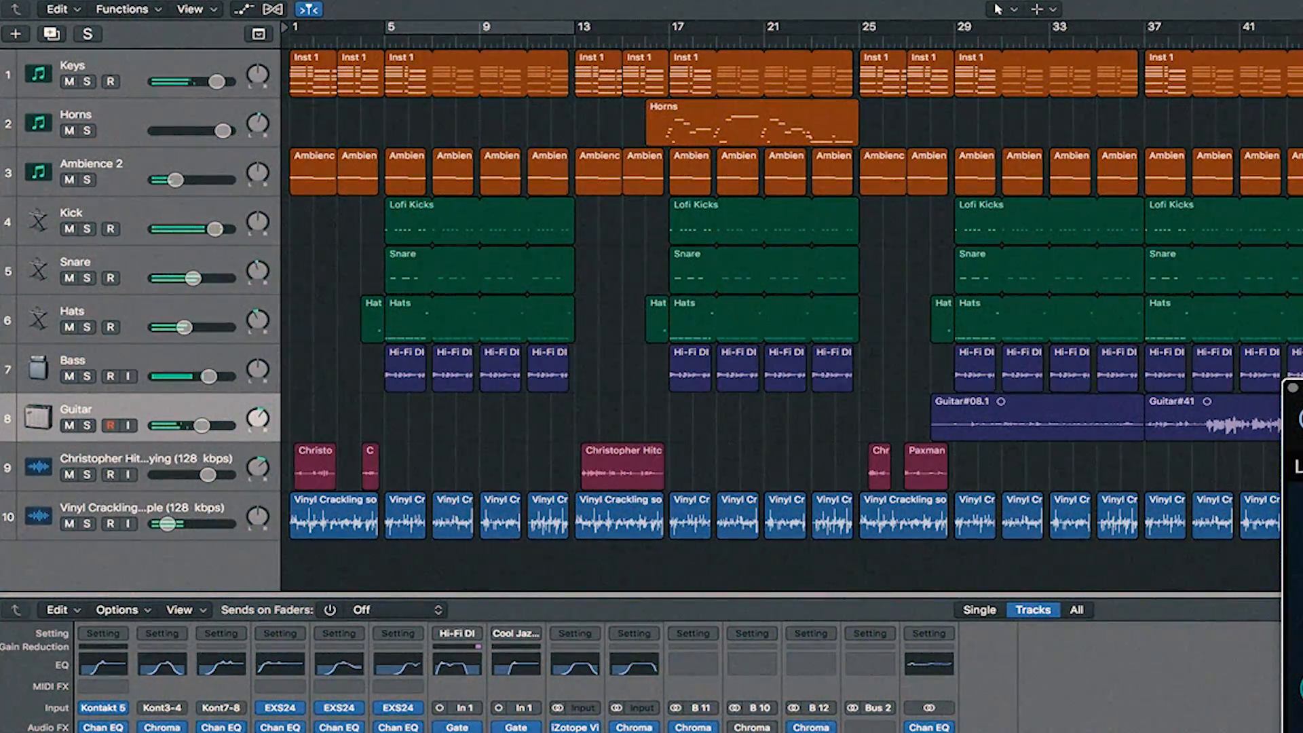
left_click_drag(1301, 388, 1200, 559)
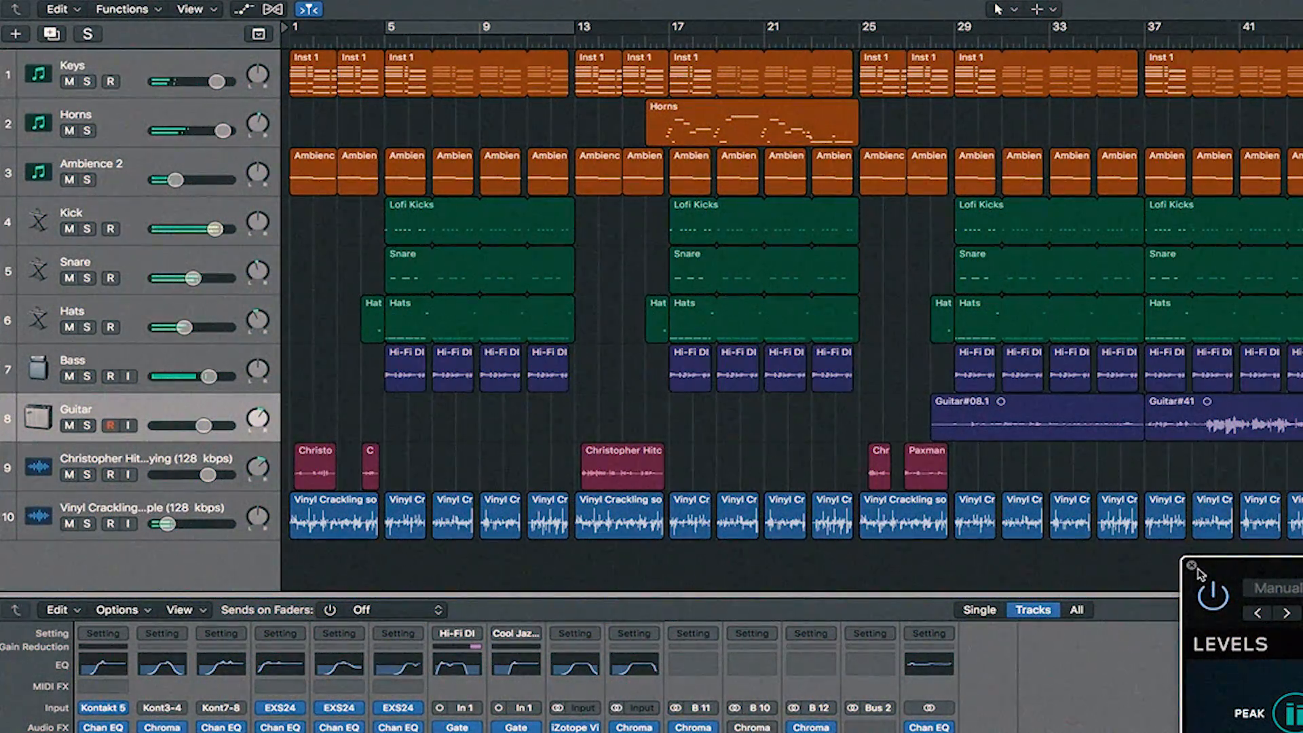
left_click(1275, 588)
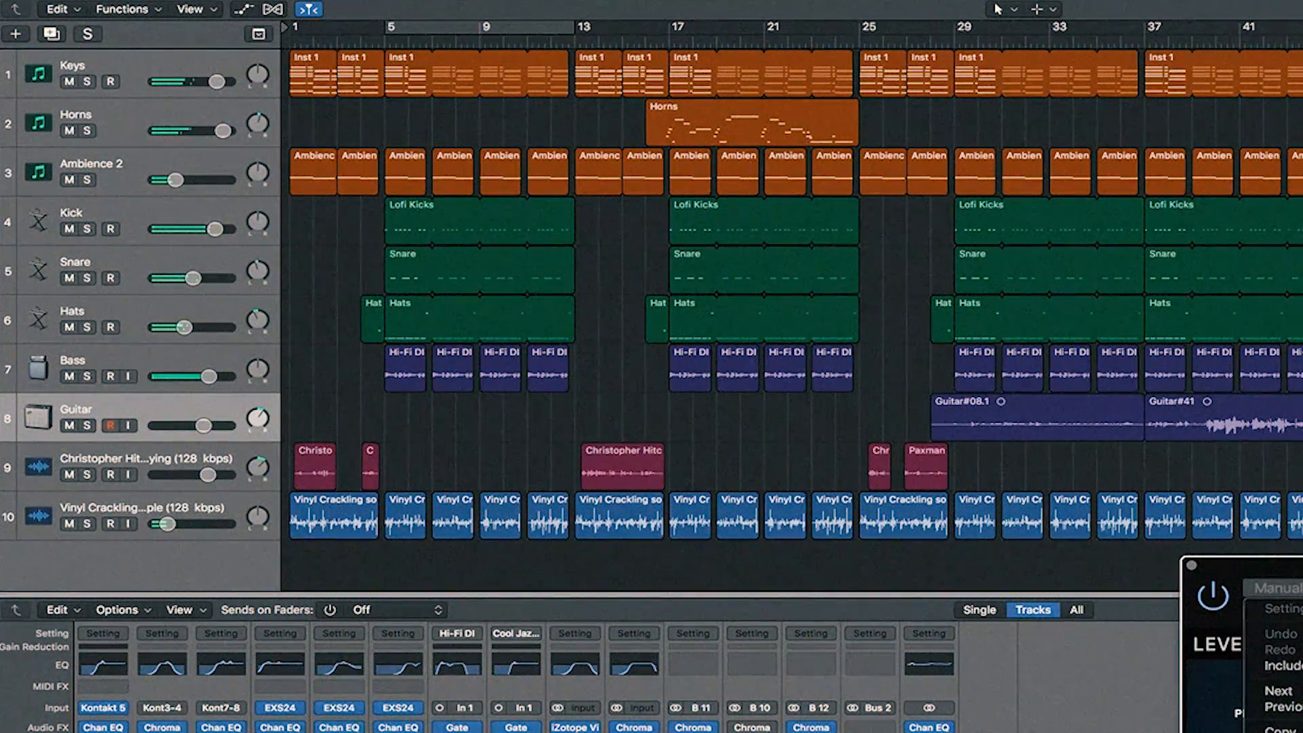
left_click(1191, 567)
left_click(1191, 567)
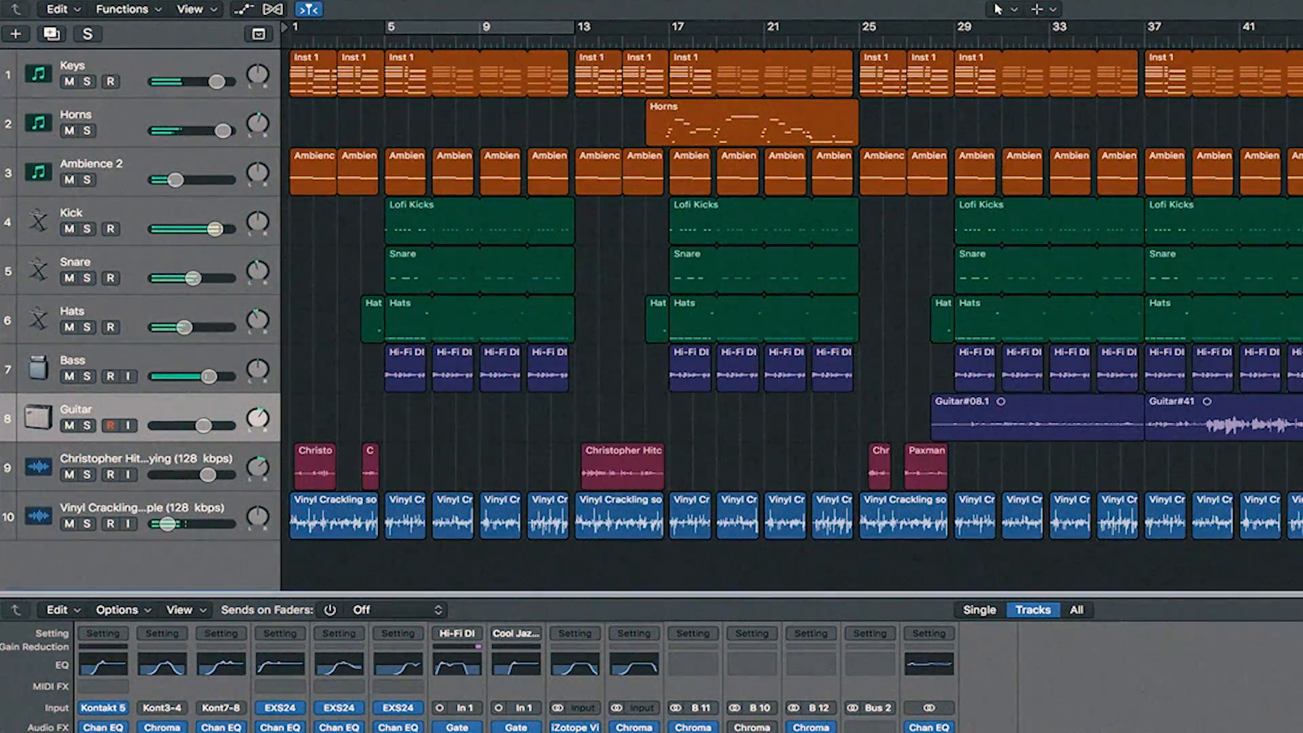